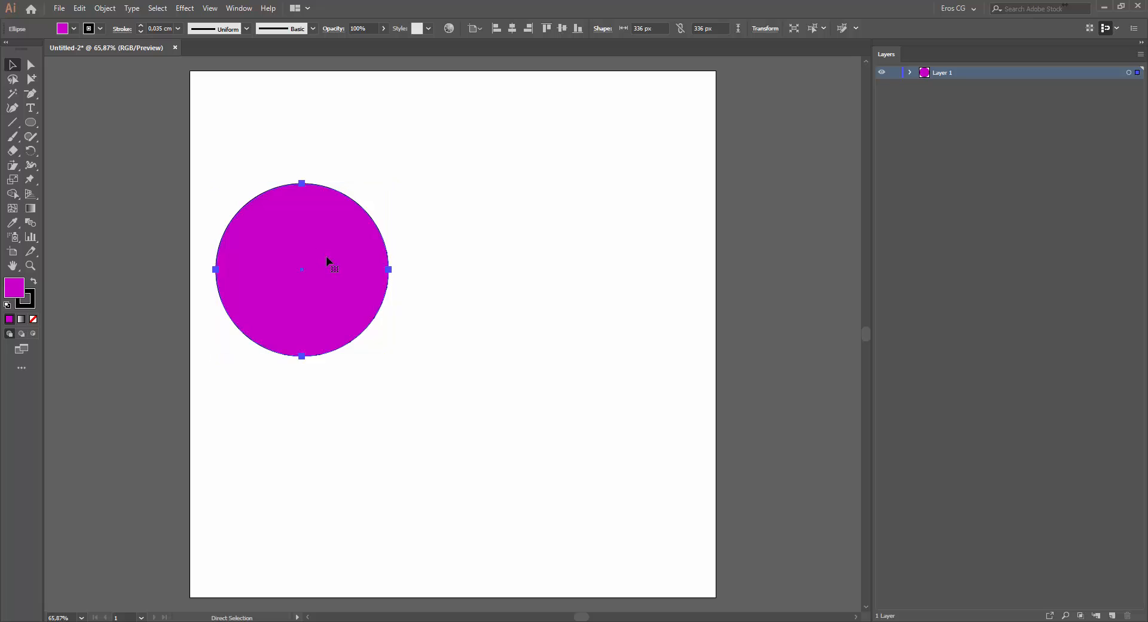
Duplicate the magenta circle twice in a horizontal line to make a row of three circles.
click(521, 248)
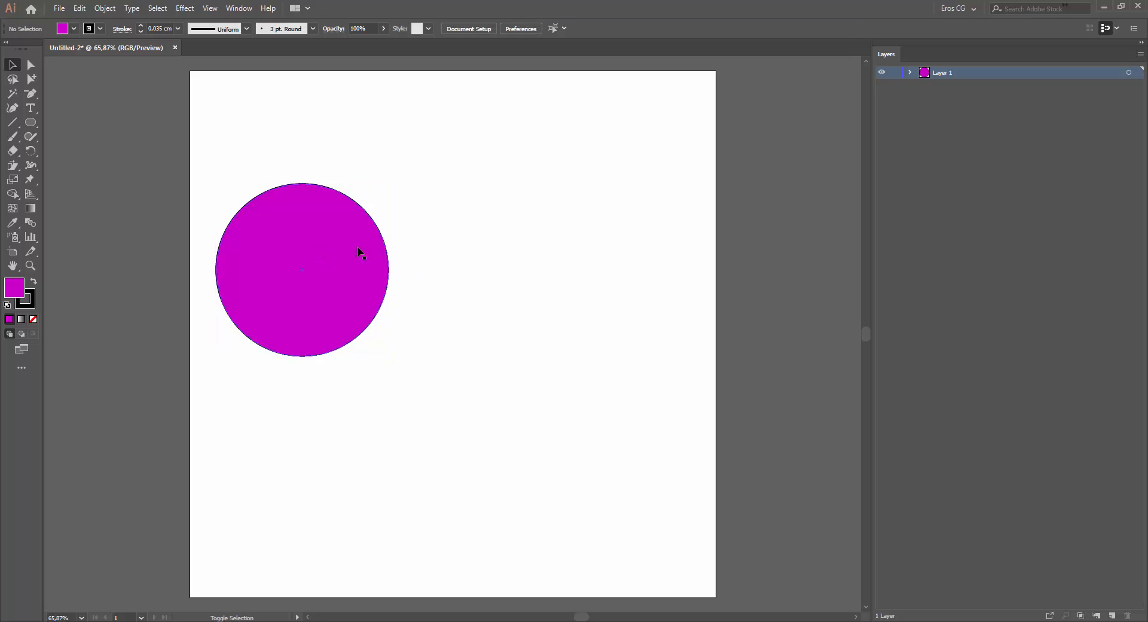
drag(362, 249, 510, 265)
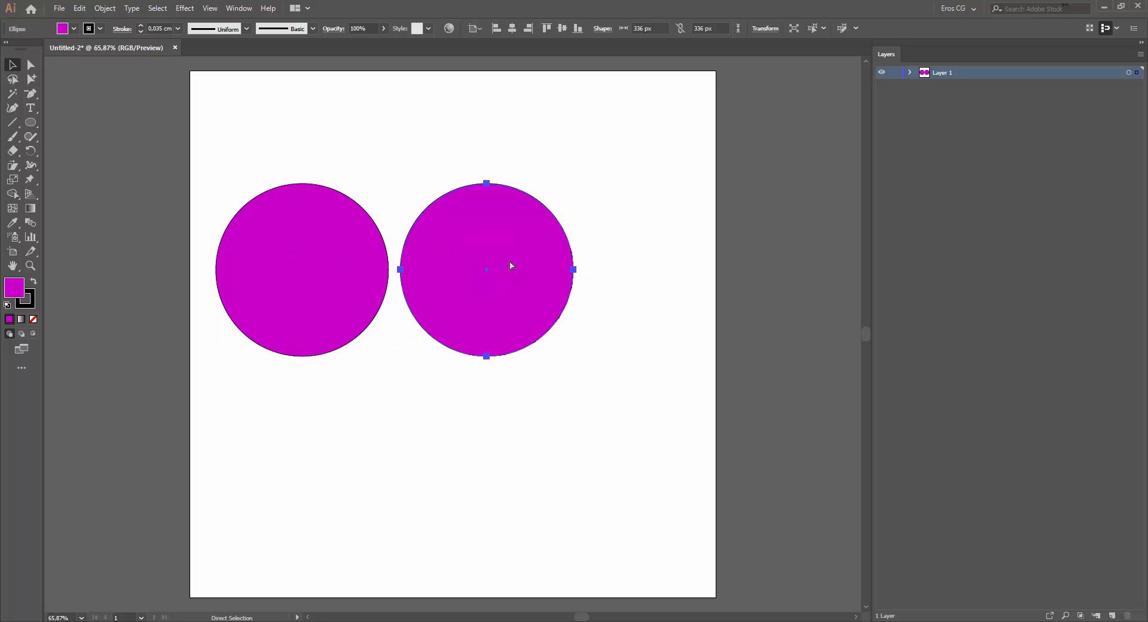
click(637, 239)
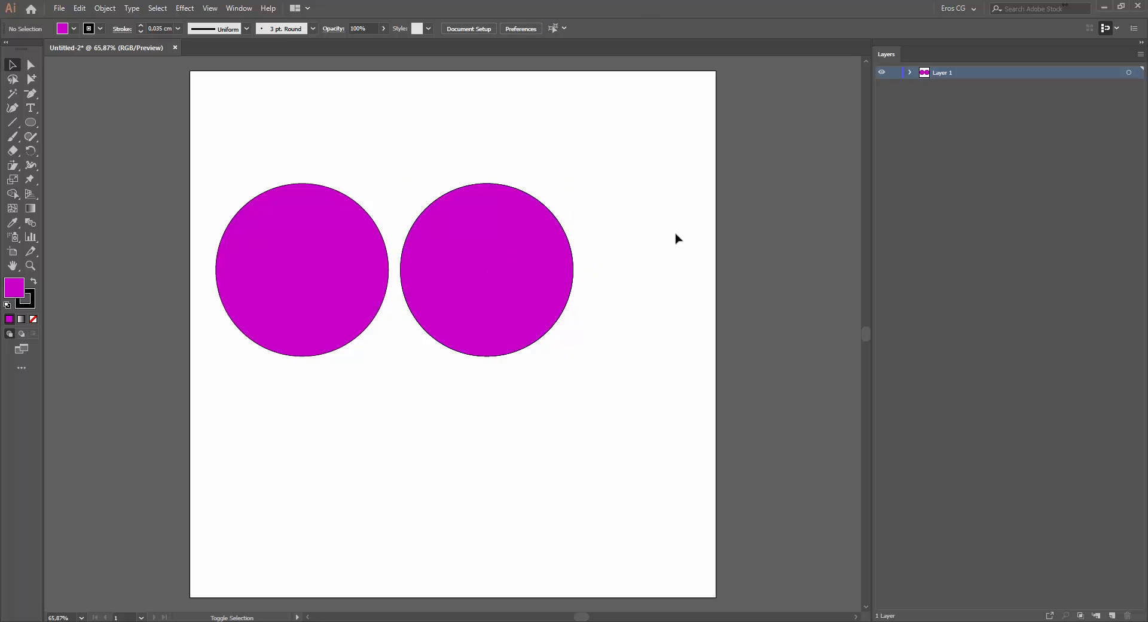
drag(515, 230, 737, 254)
Scale all three circles down together to about 242 px each and move the row fully onto the artboard.
shift+click(425, 214)
shift+click(353, 230)
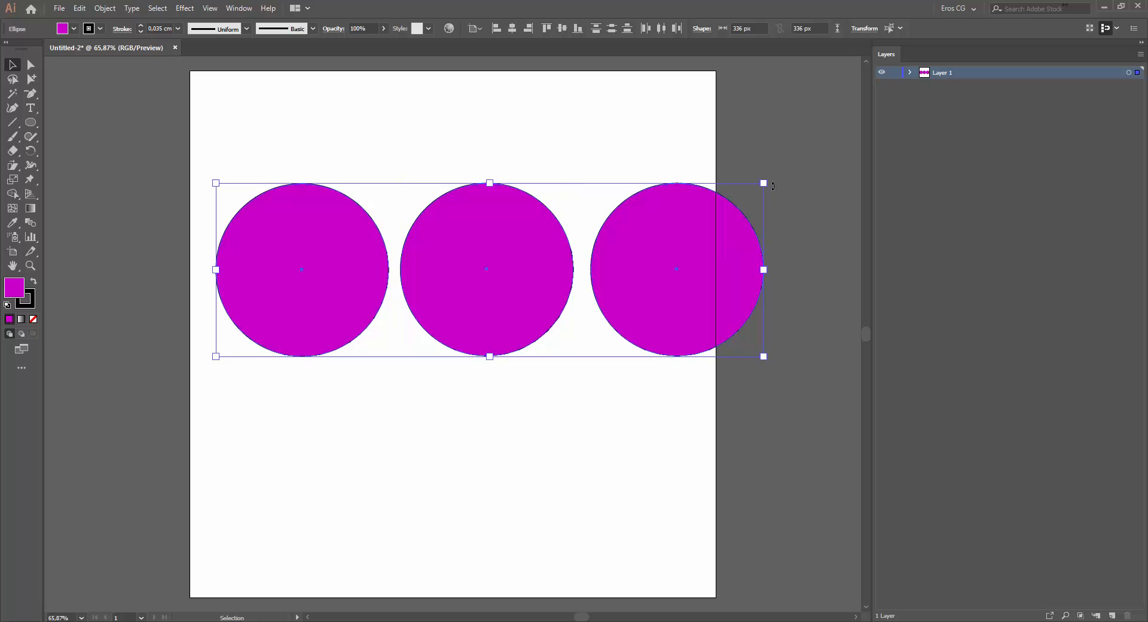
drag(765, 183, 688, 208)
drag(624, 261, 587, 268)
click(208, 290)
Change the fill of the first circle in the row to yellow-green.
click(284, 278)
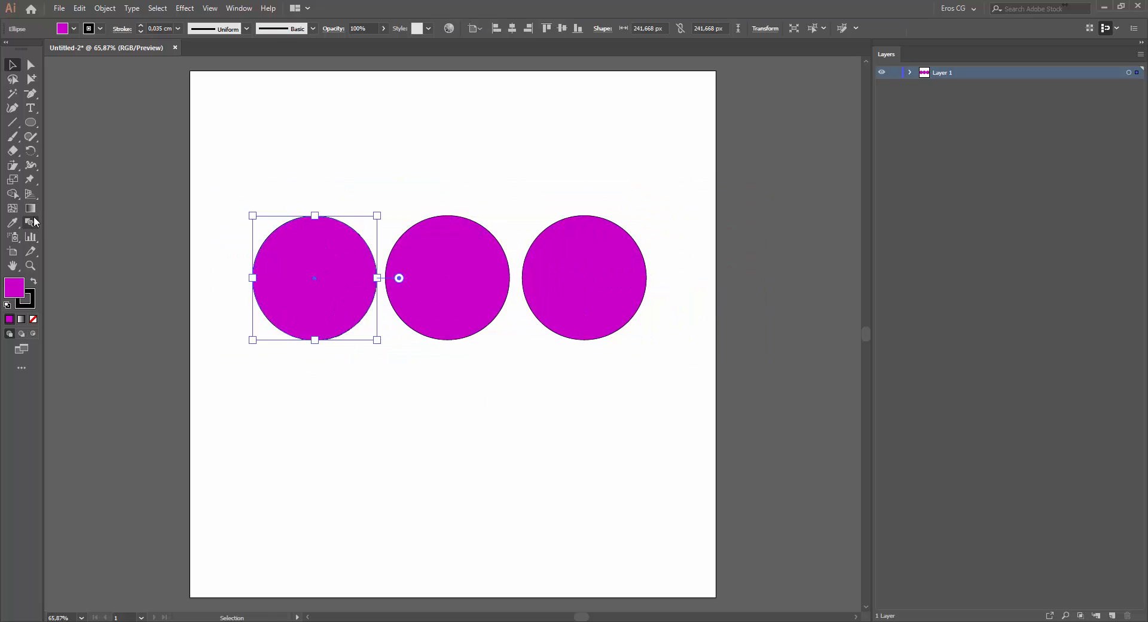
click(32, 210)
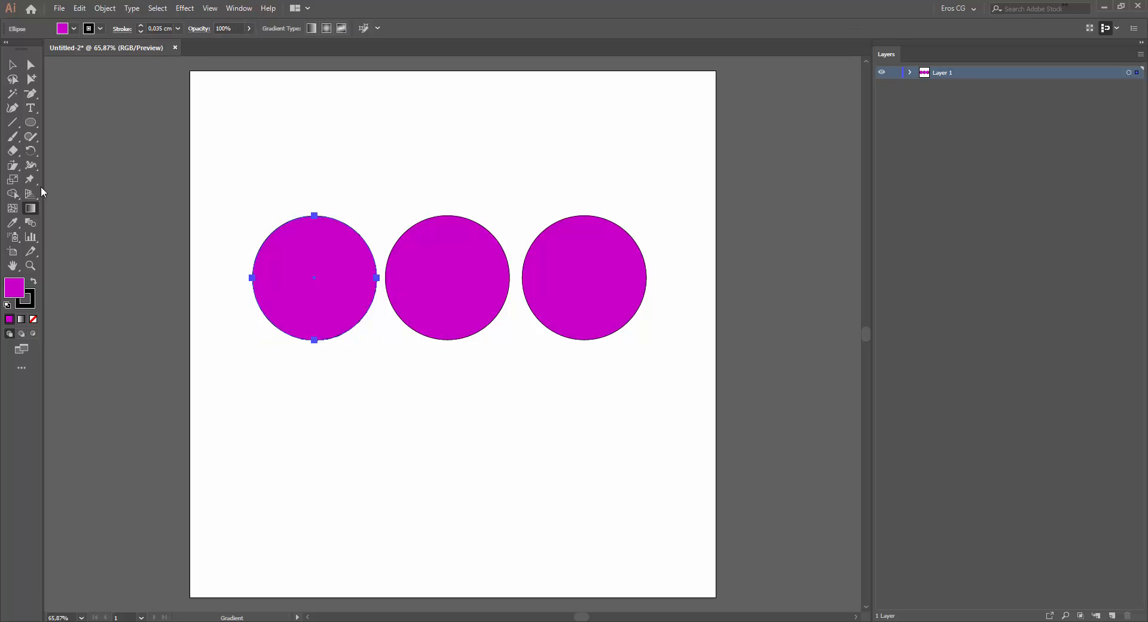
double_click(13, 290)
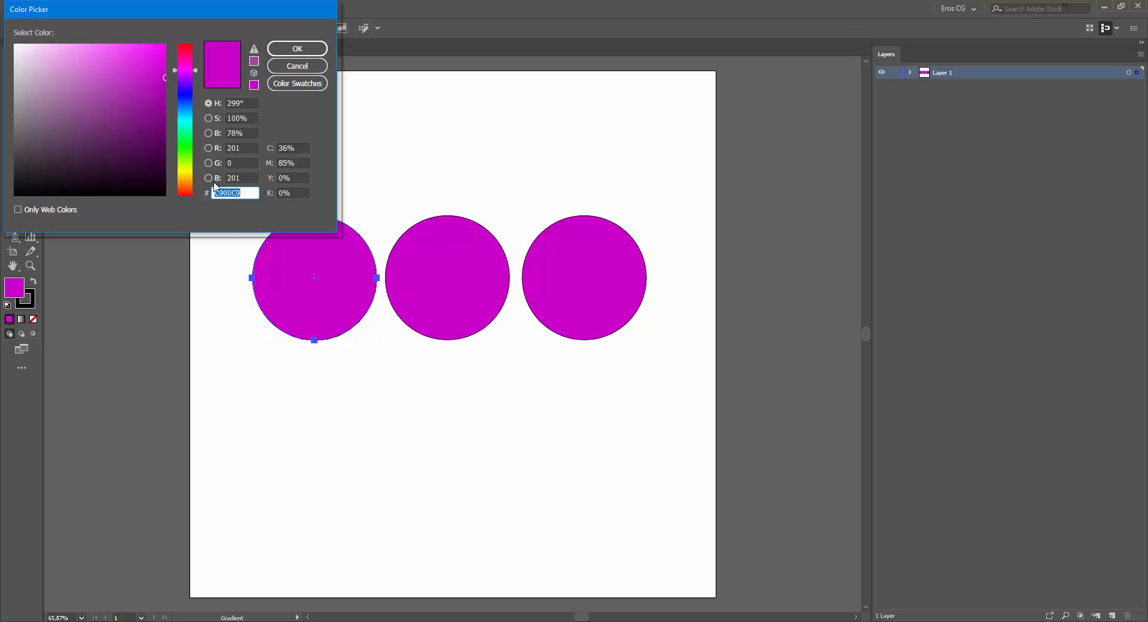
click(179, 170)
click(297, 48)
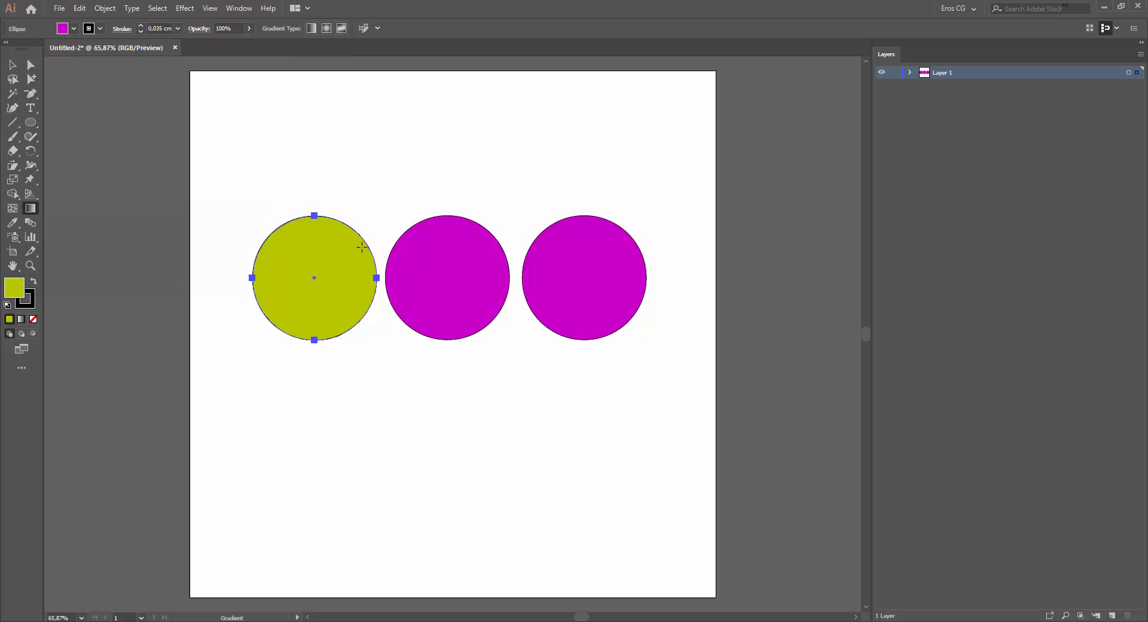
click(18, 64)
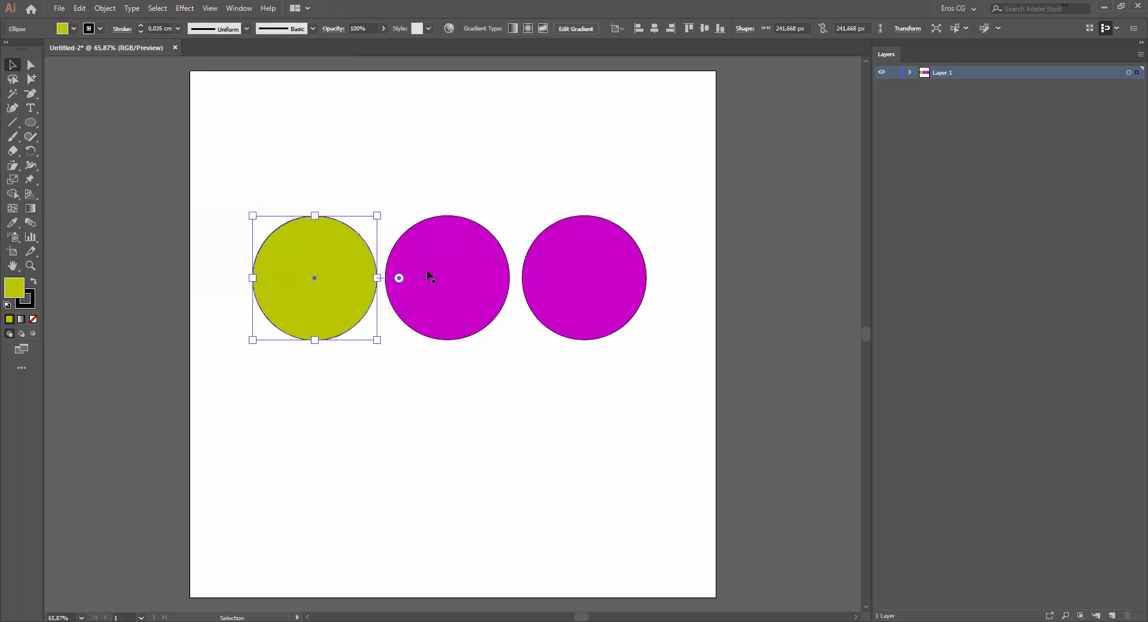
Change the fill of the middle circle to red.
click(428, 273)
double_click(13, 290)
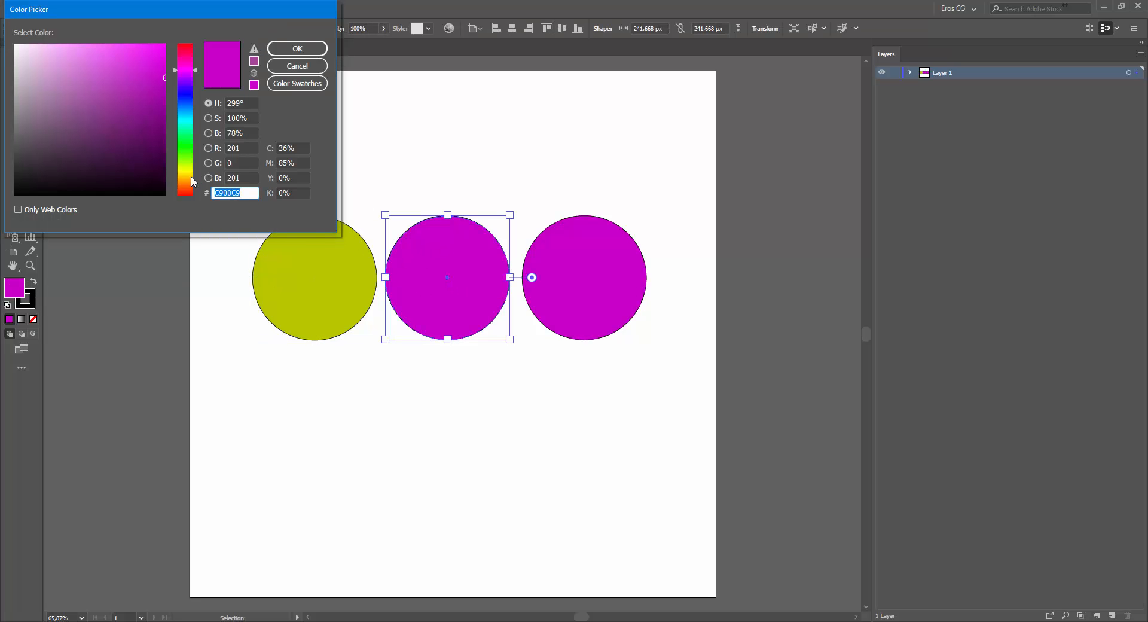
drag(190, 181, 190, 192)
click(294, 46)
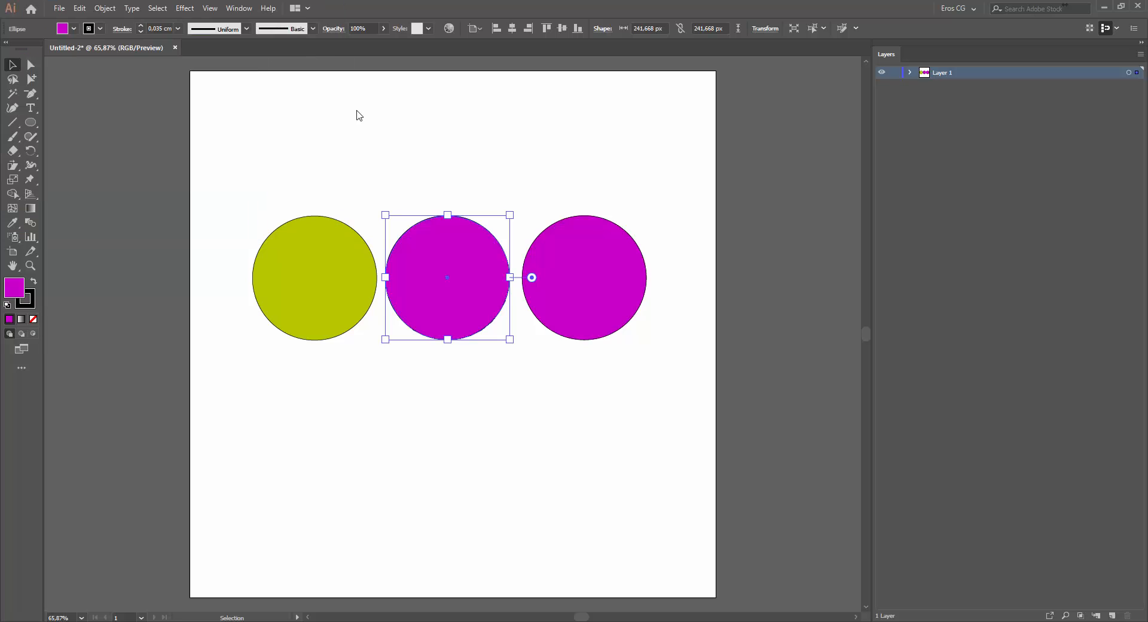
click(593, 284)
click(769, 379)
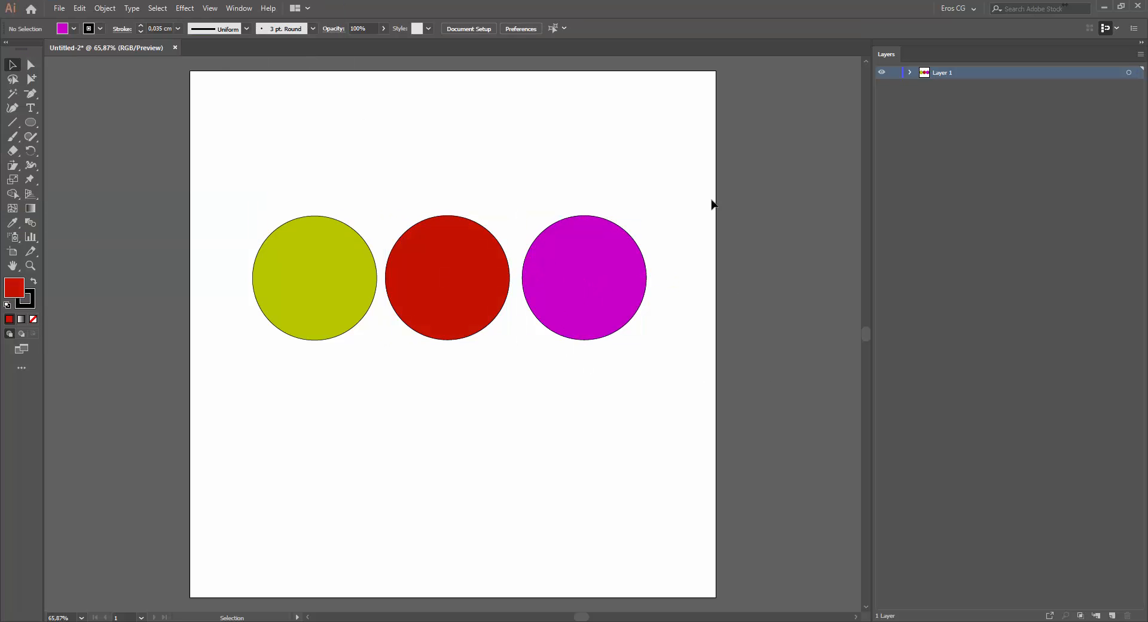
Expand Layer 1 and examine its ellipses and the layer commands offered with and without the layer selected.
click(910, 72)
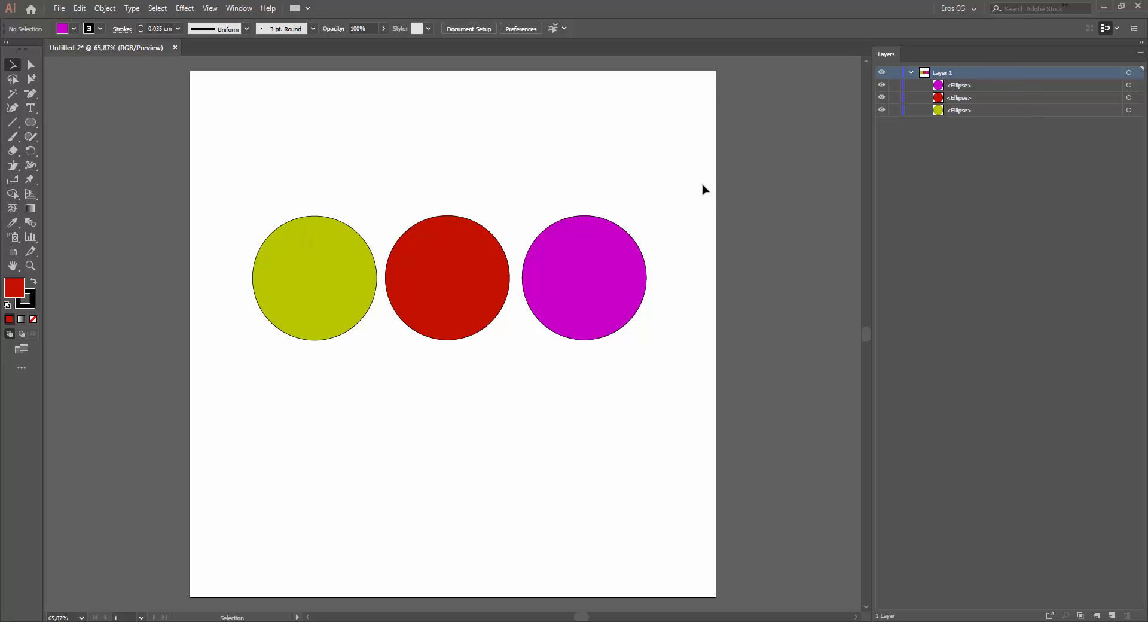
click(1141, 56)
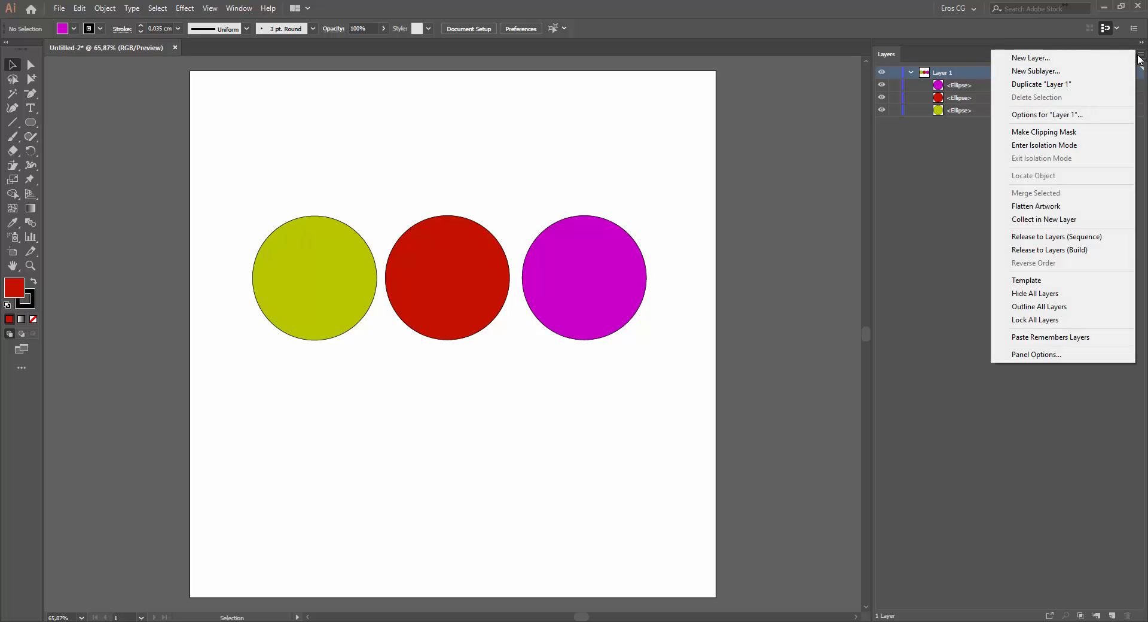
click(1051, 467)
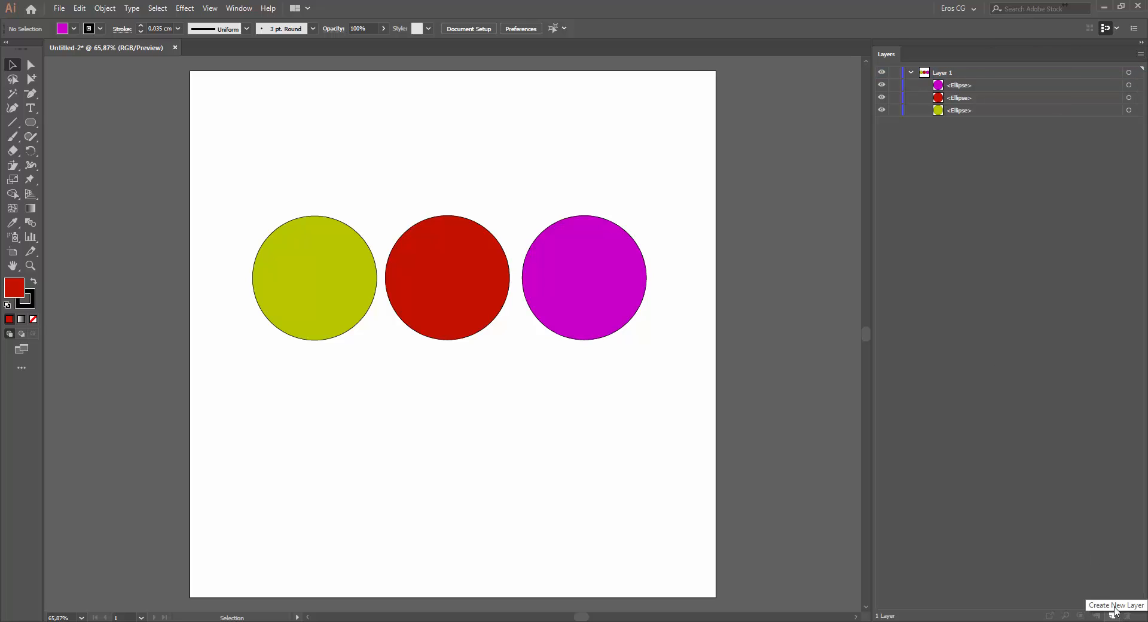
click(1140, 54)
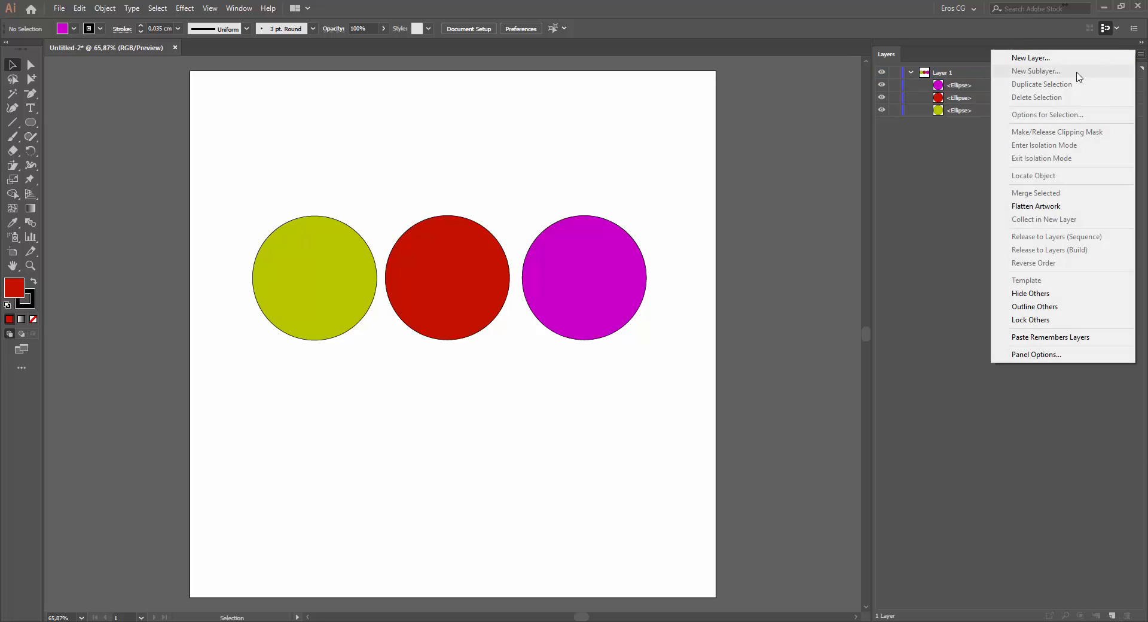
click(1063, 543)
click(942, 73)
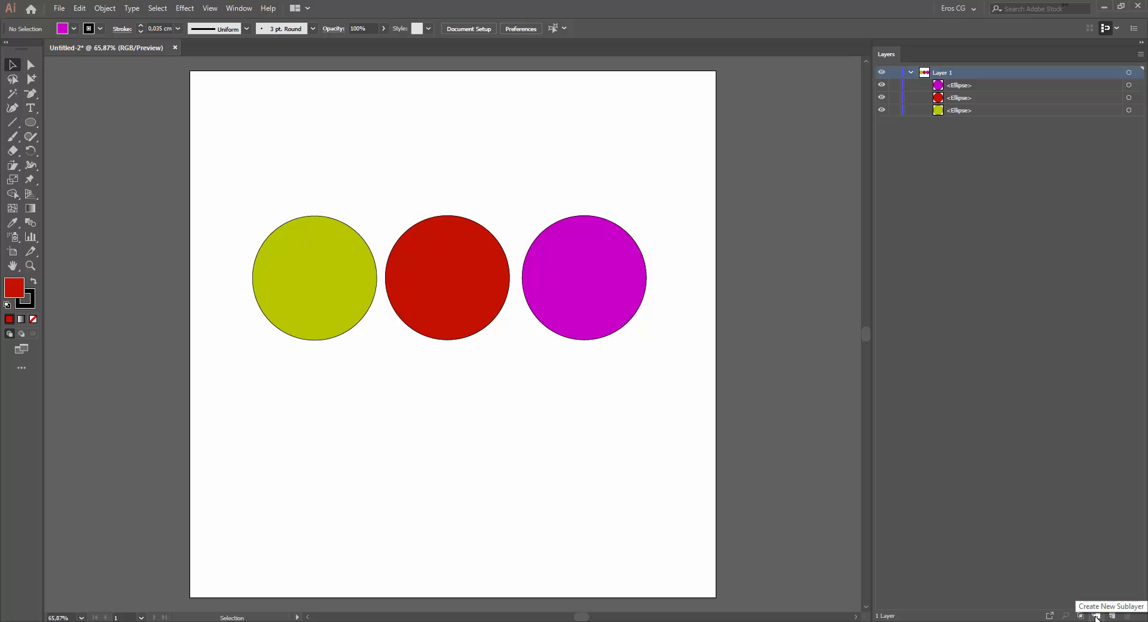
click(1141, 54)
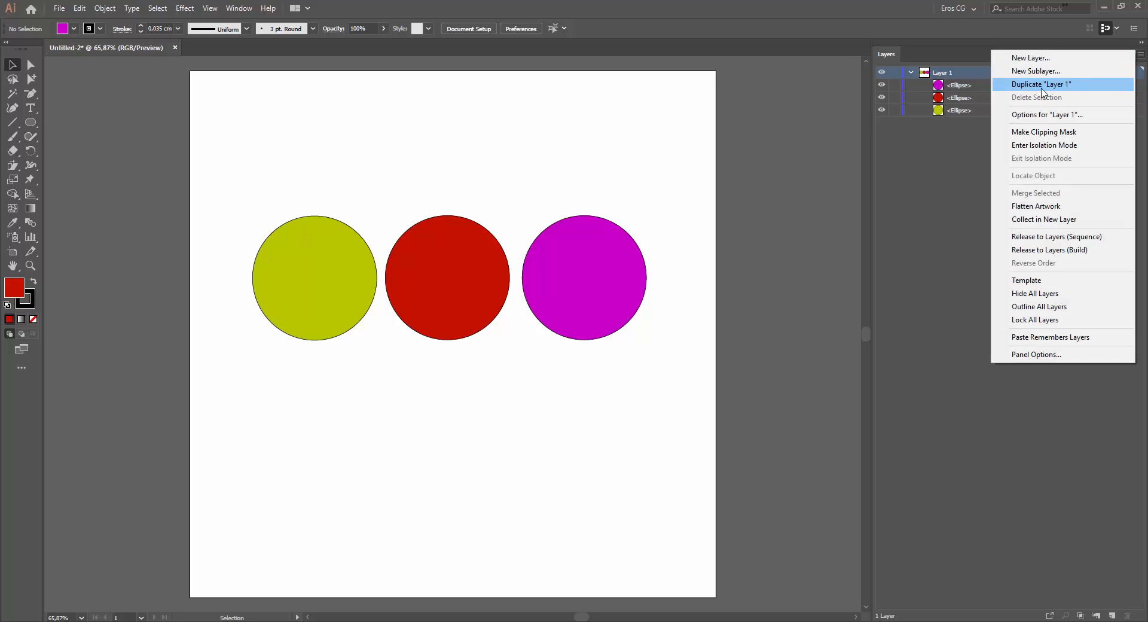
click(1064, 484)
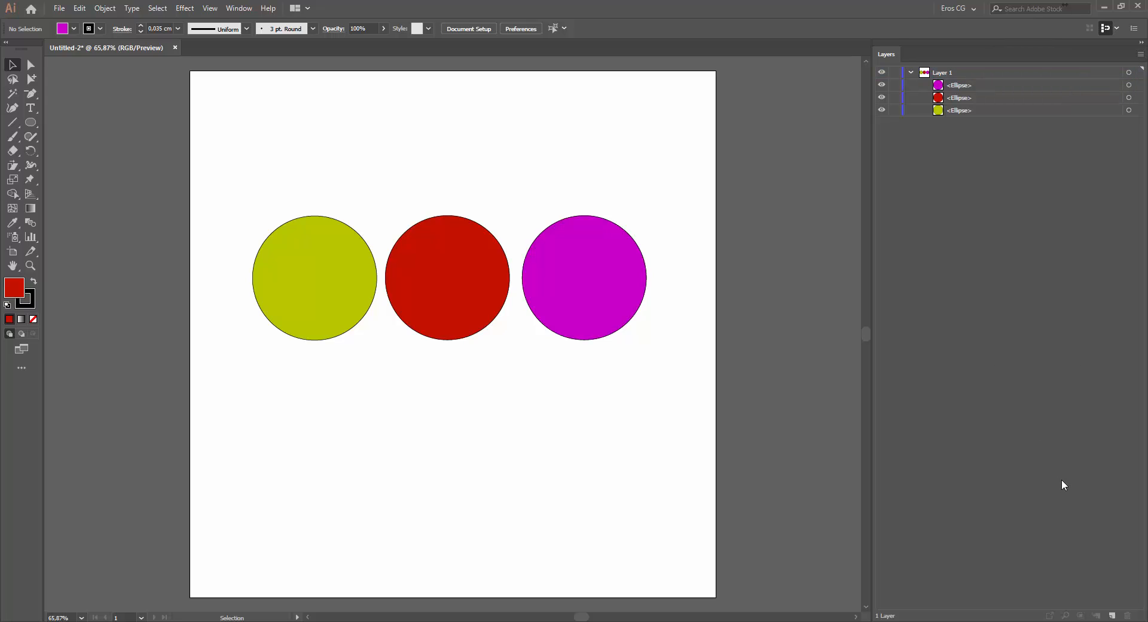
Collapse Layer 1, select its artwork and duplicate the whole layer.
click(911, 72)
click(954, 70)
click(1130, 73)
click(1141, 53)
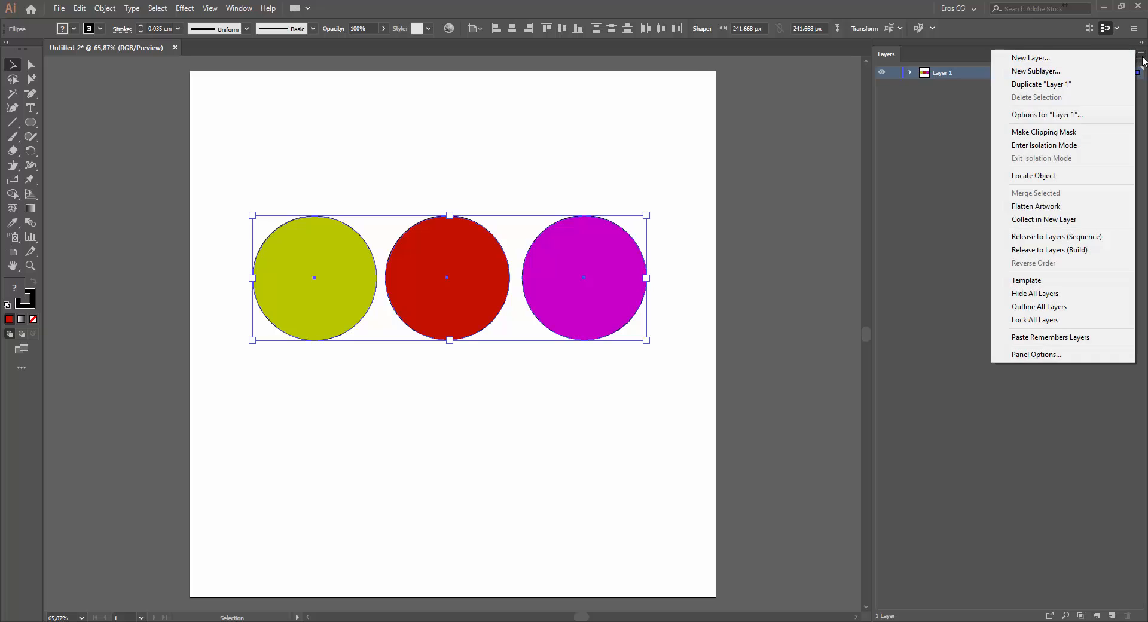
key(Escape)
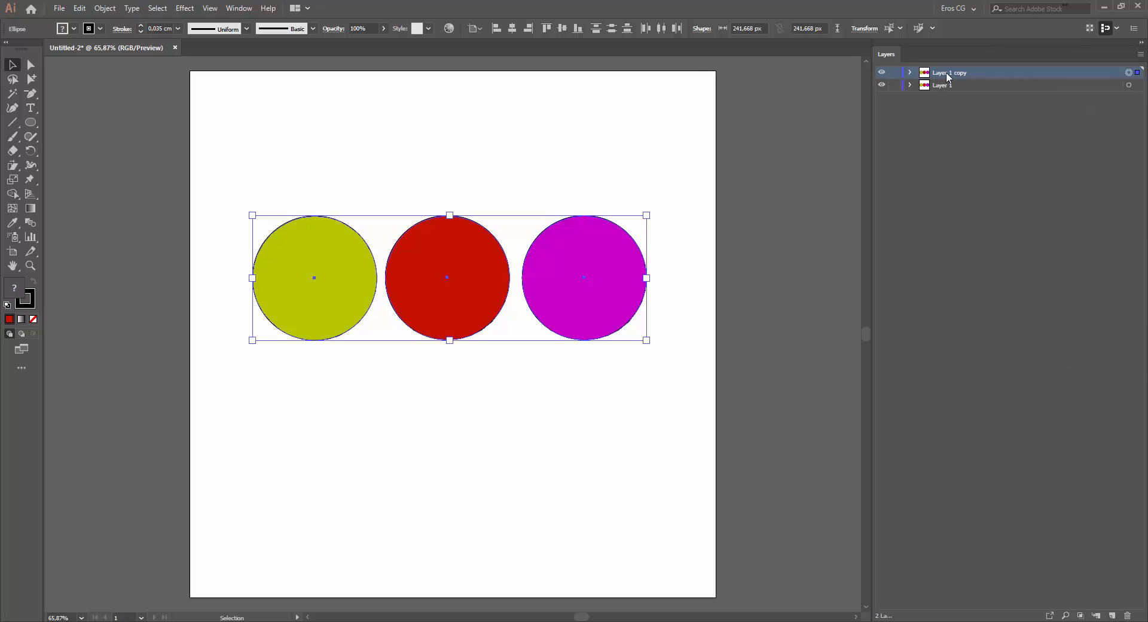
Examine the individual ellipses inside the duplicated layer and the layer commands available for a single ellipse.
click(911, 72)
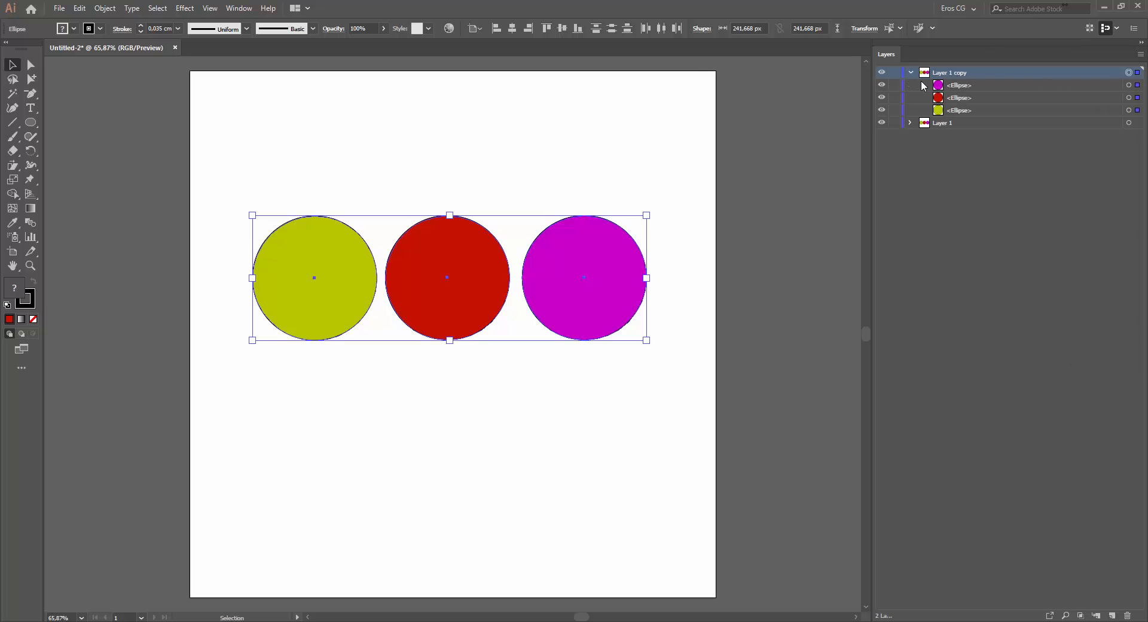
click(967, 86)
click(963, 99)
click(965, 111)
click(964, 86)
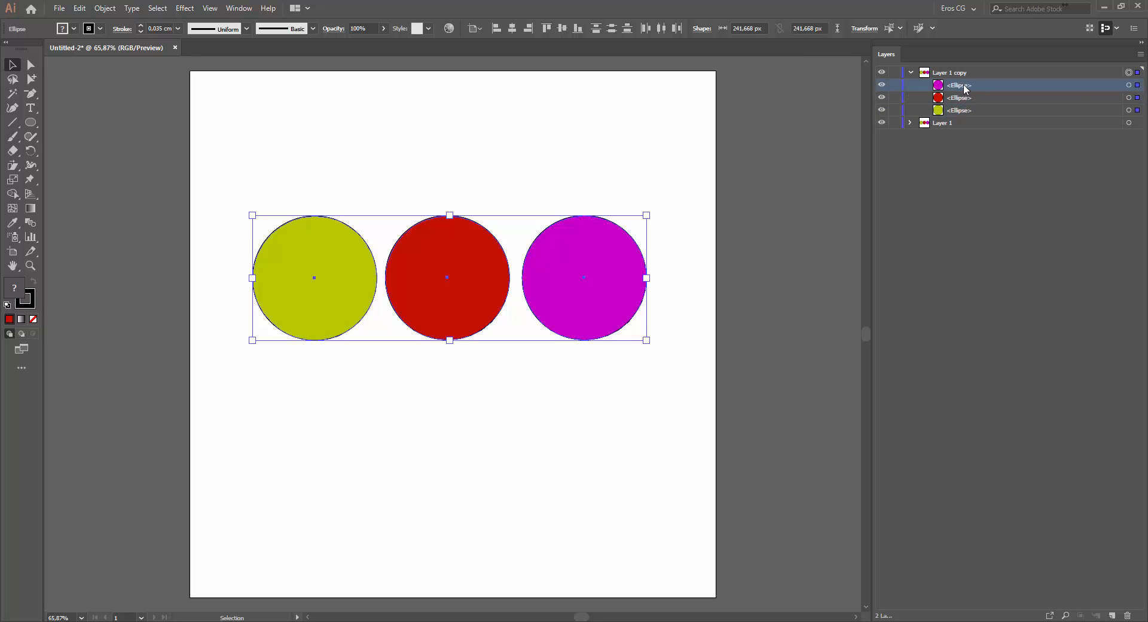
click(964, 99)
click(964, 110)
click(1141, 54)
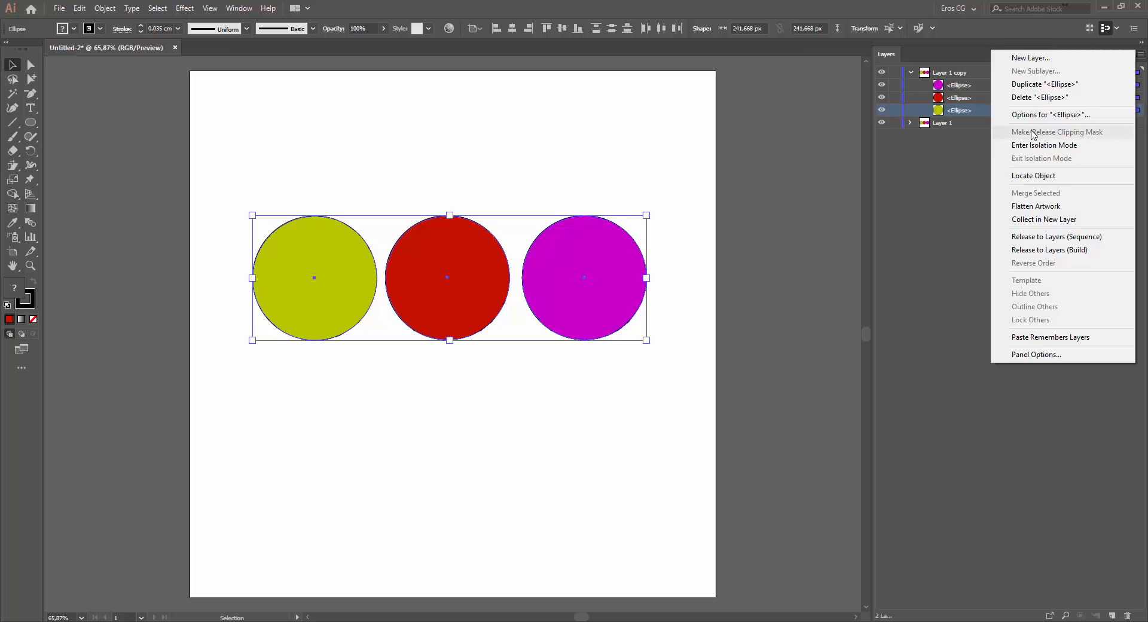
click(943, 144)
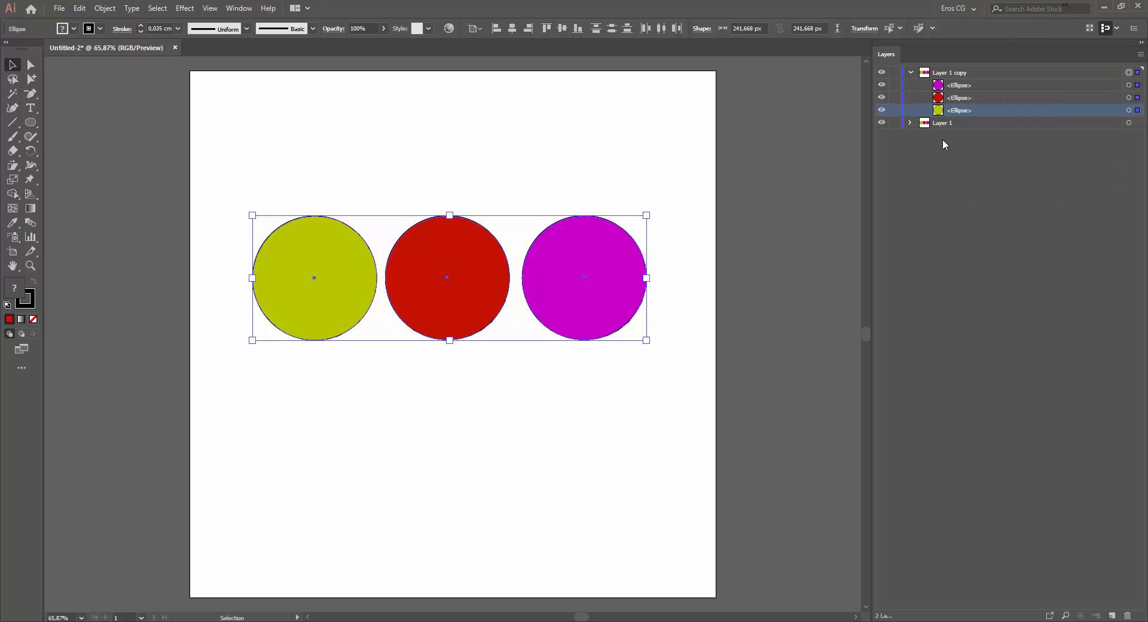
Rename the duplicated layer "Fromas" and set its layer colour to Orange.
click(971, 73)
click(911, 72)
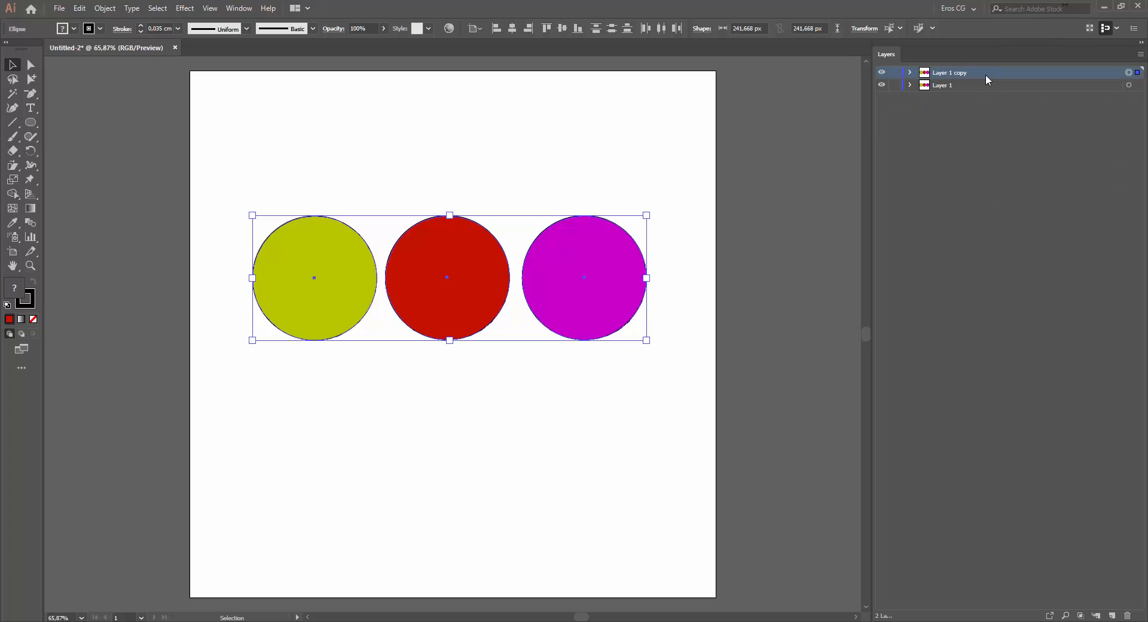
click(1140, 54)
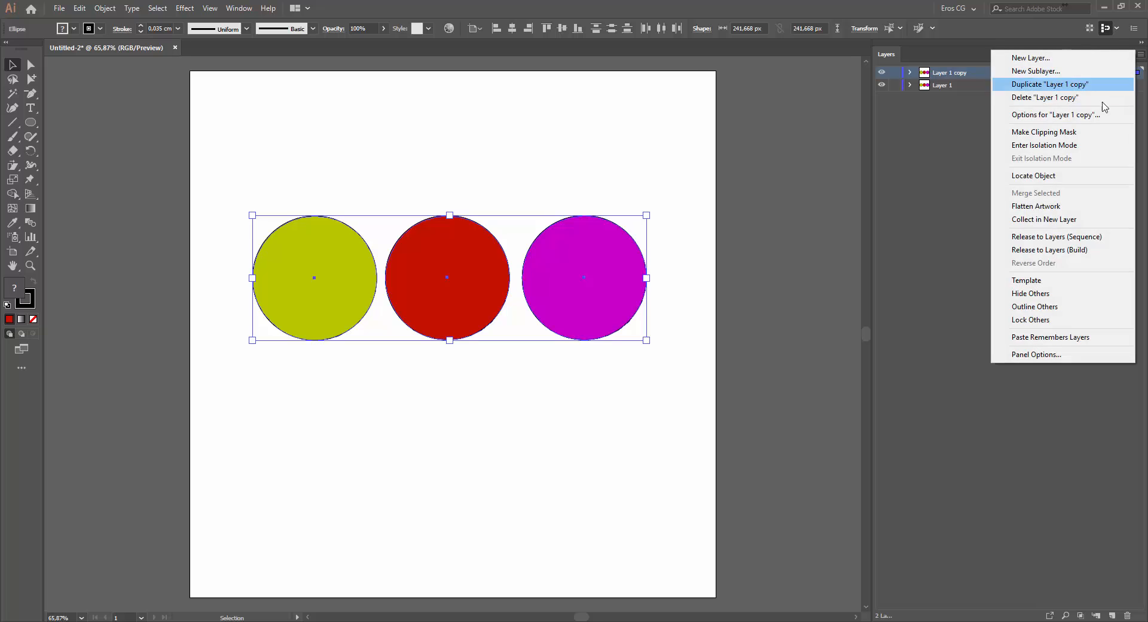
click(1059, 118)
drag(542, 101, 468, 106)
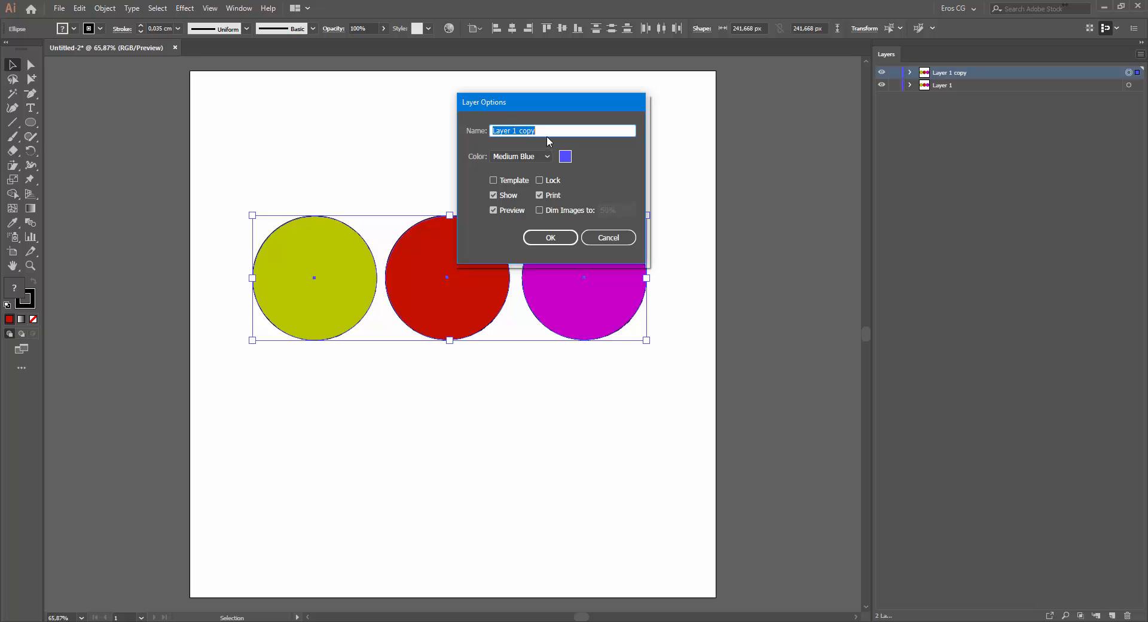
drag(538, 130, 485, 126)
text(Fromas)
click(546, 156)
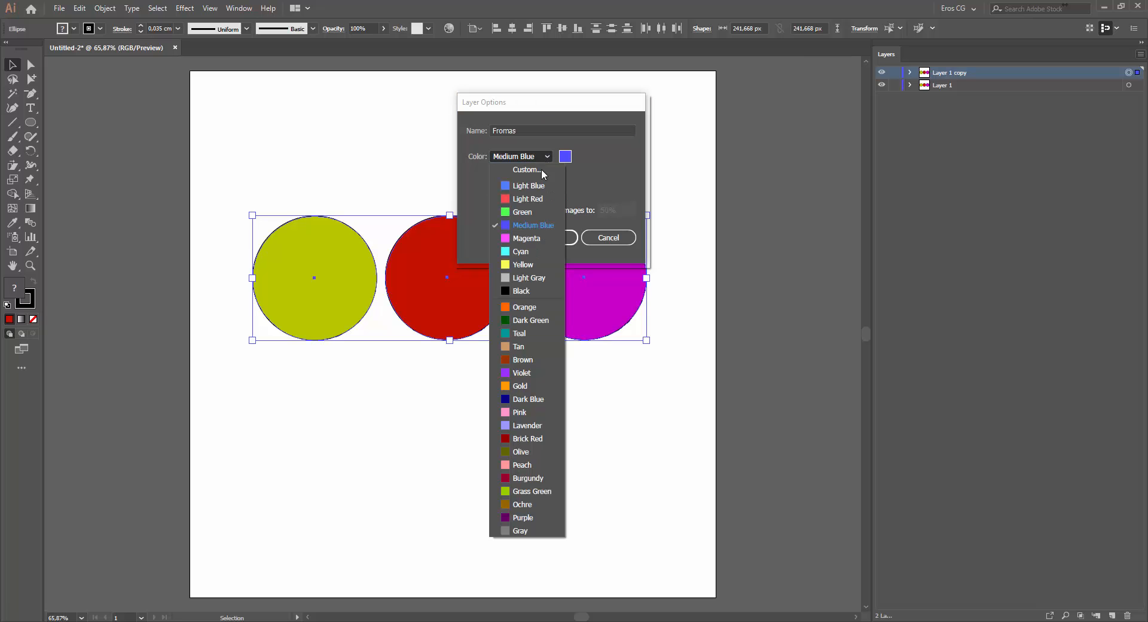
click(525, 308)
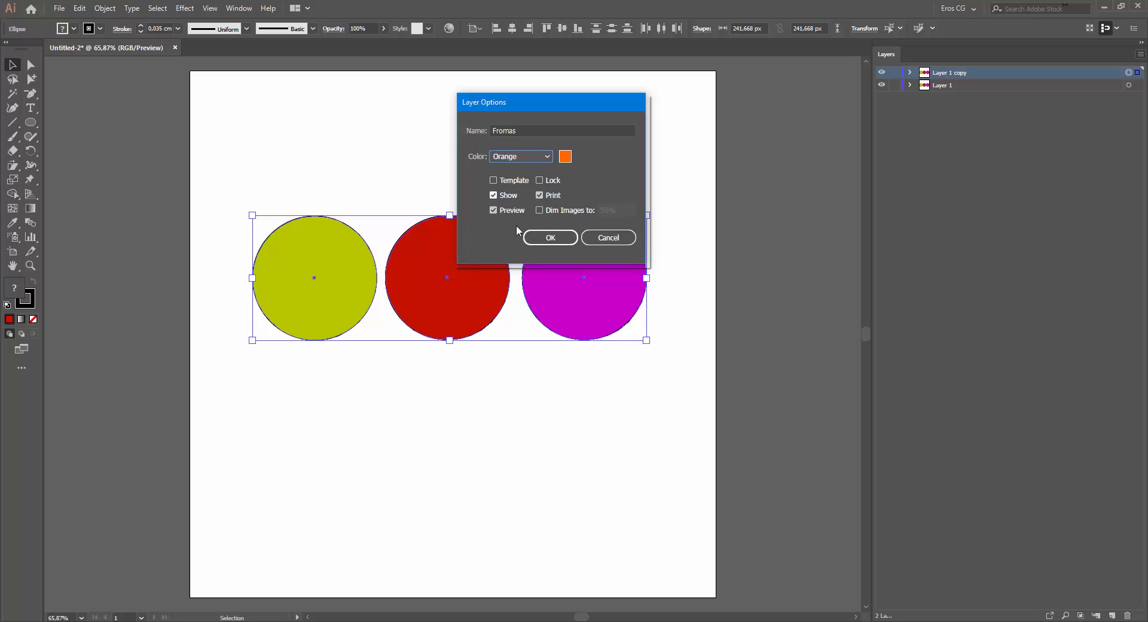
click(545, 241)
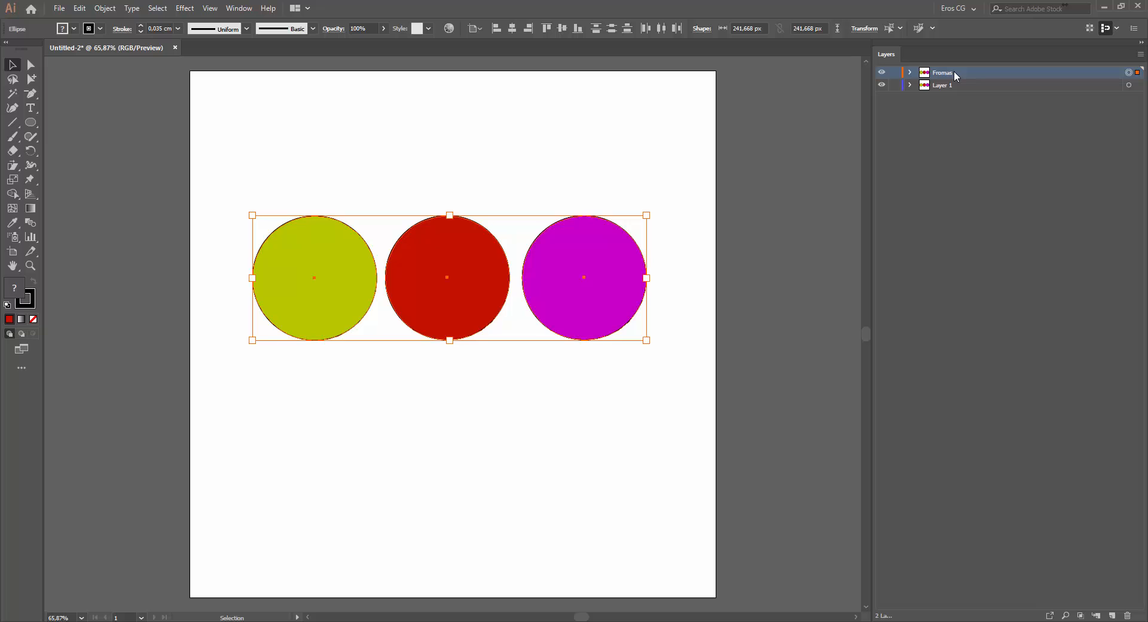
Draw a magenta square about 460 px wide on the Fromas layer, overlapping the lower parts of the yellow-green and red circles.
click(1141, 54)
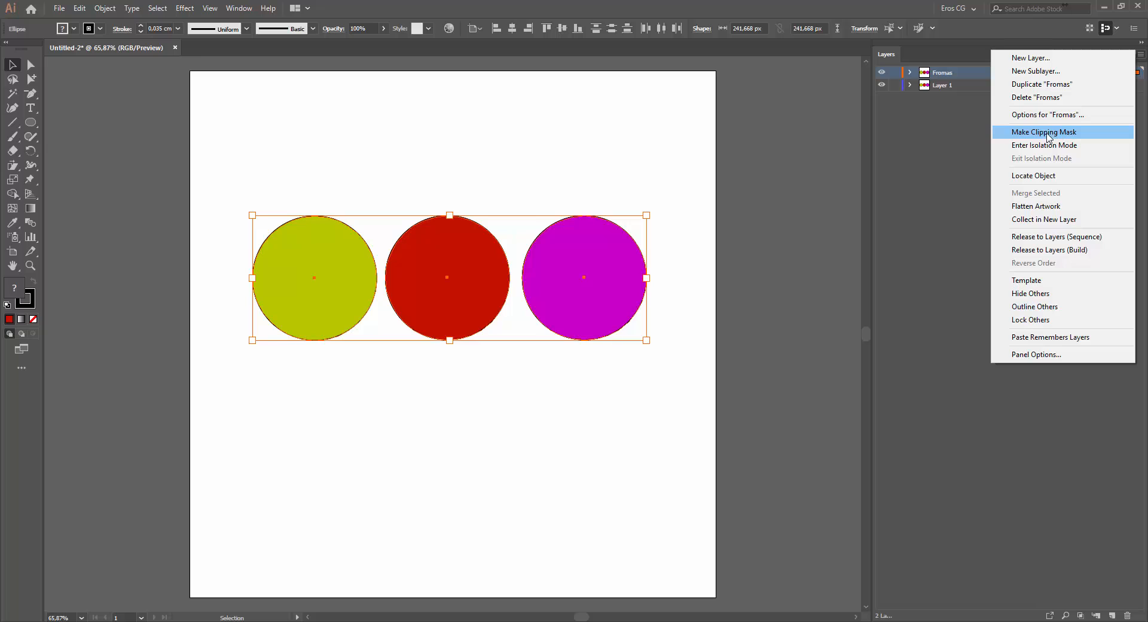
click(1080, 133)
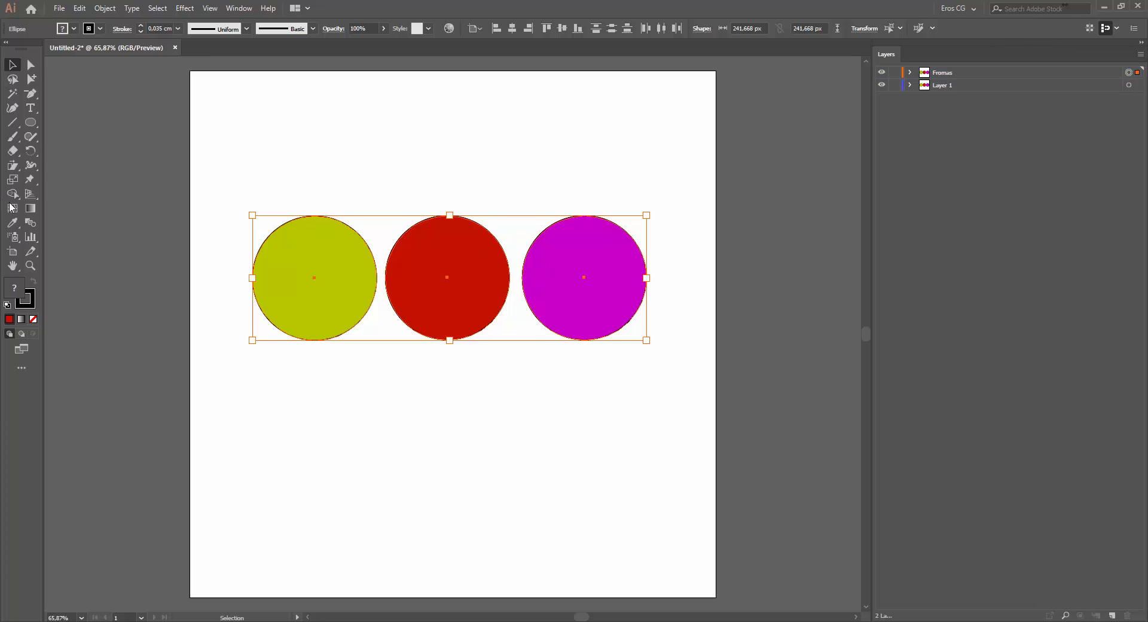
click(31, 124)
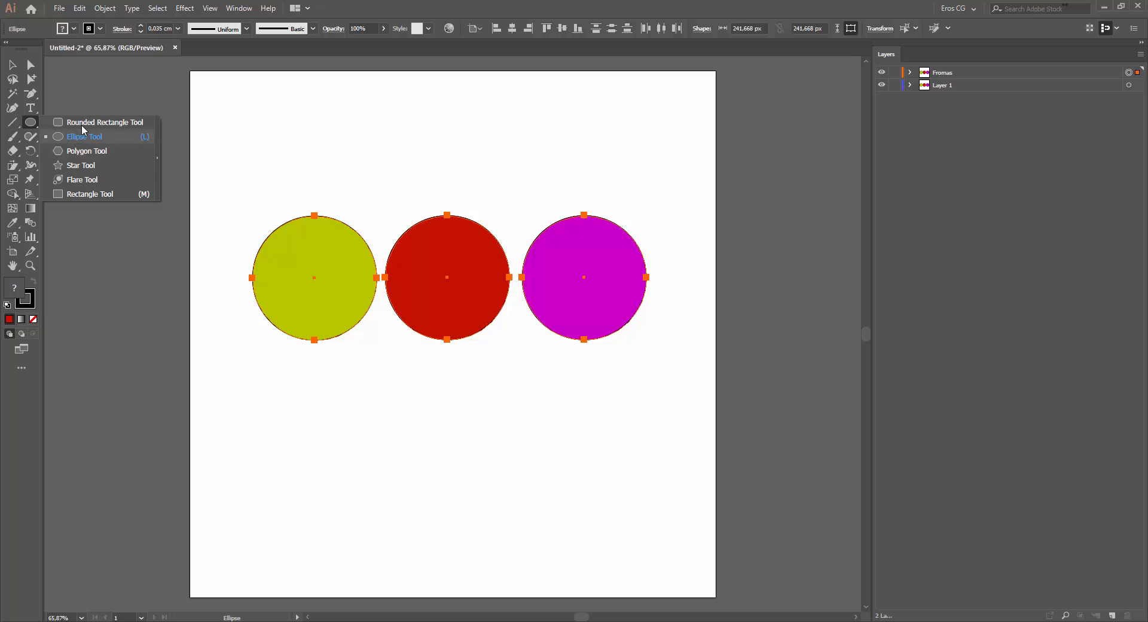
click(94, 197)
mouse_move(362, 411)
mouse_down()
mouse_move(397, 448)
mouse_move(487, 433)
mouse_move(518, 445)
mouse_move(480, 426)
mouse_up()
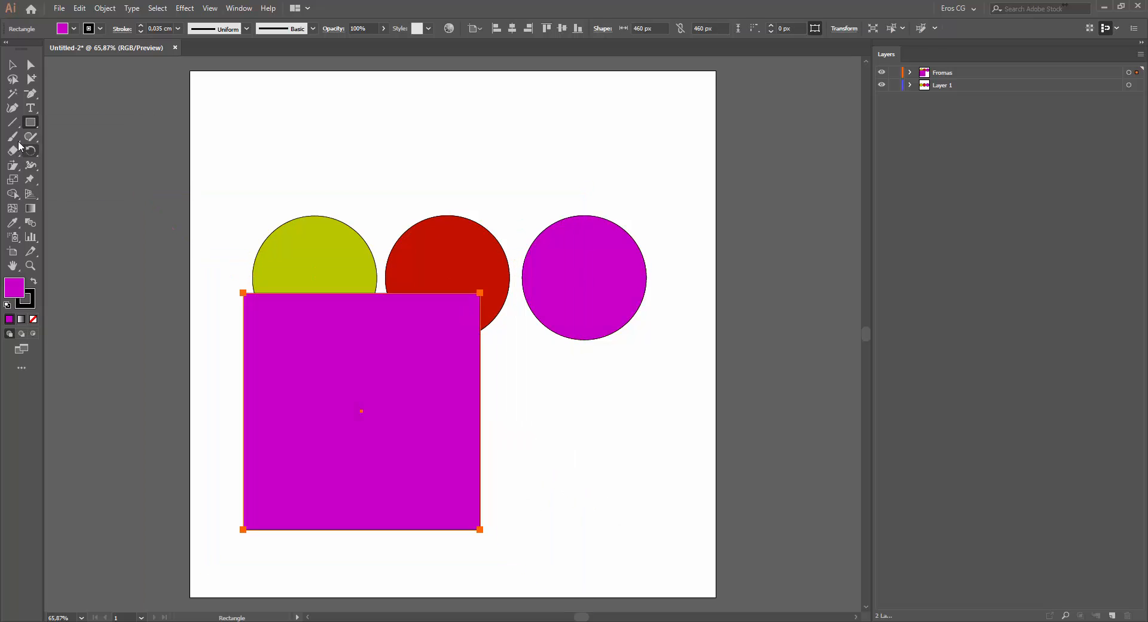
Recolour the square blue (#0000C6) and move it just below the red circle, clear of the three circles.
double_click(24, 286)
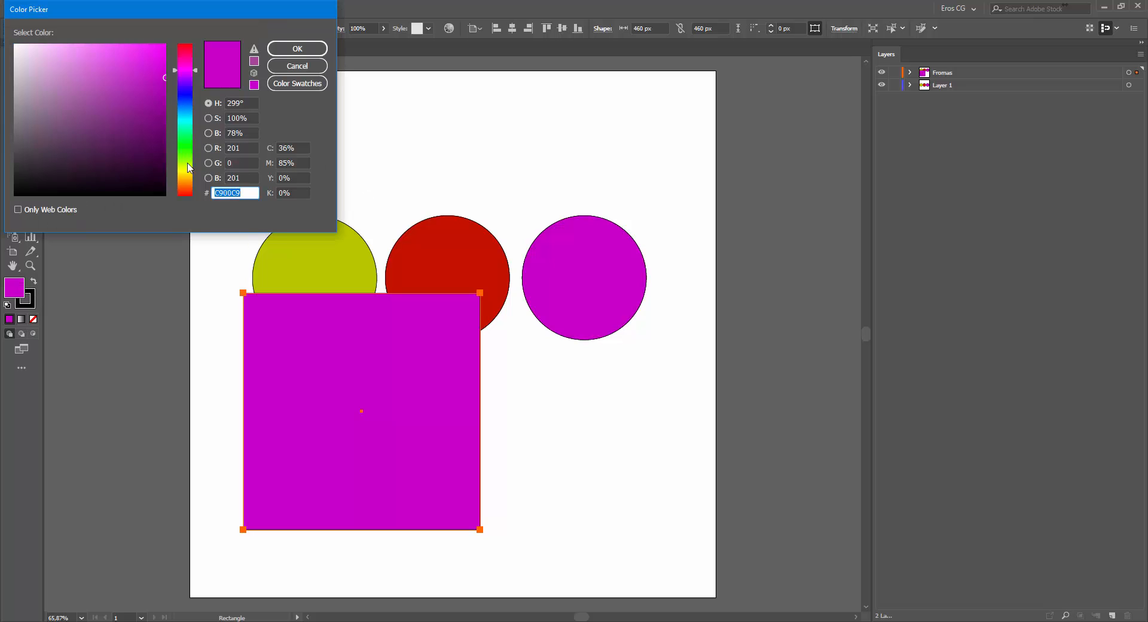
drag(192, 167, 198, 94)
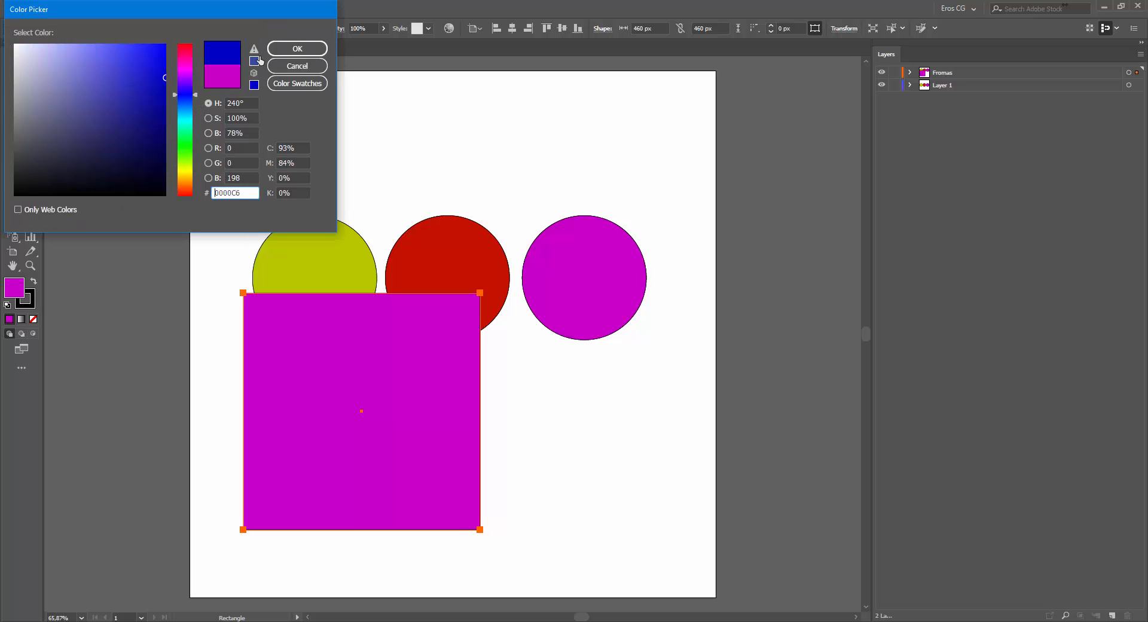
click(297, 49)
key(v)
drag(443, 412, 536, 460)
Move the red circle of the Fromas layer onto the blue square and hide Layer 1.
click(341, 272)
click(474, 264)
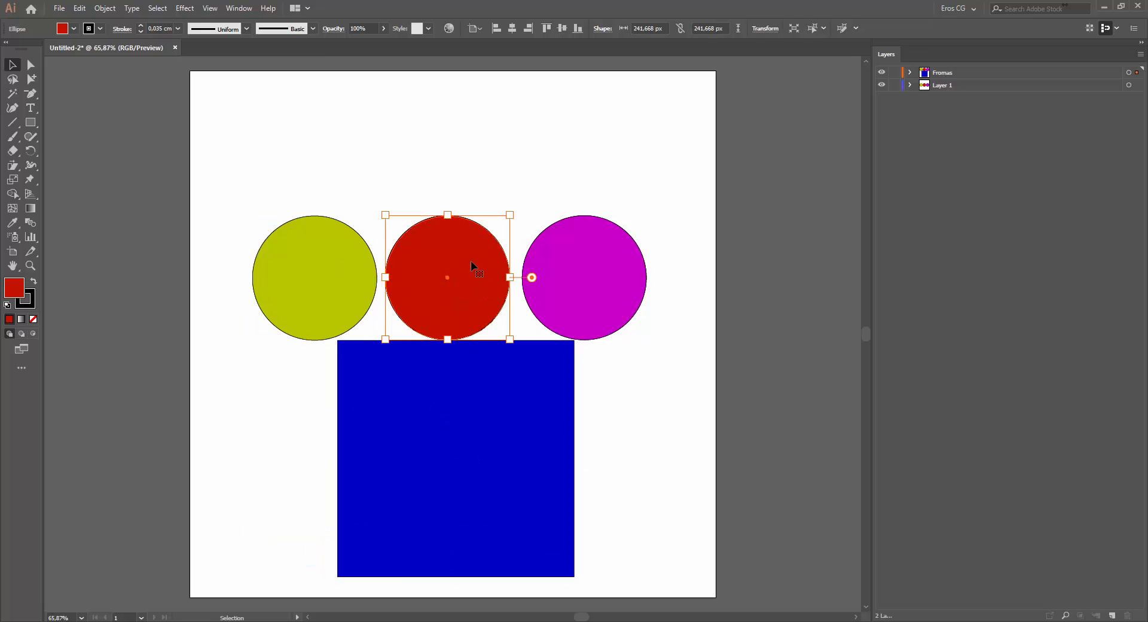
drag(475, 264, 497, 458)
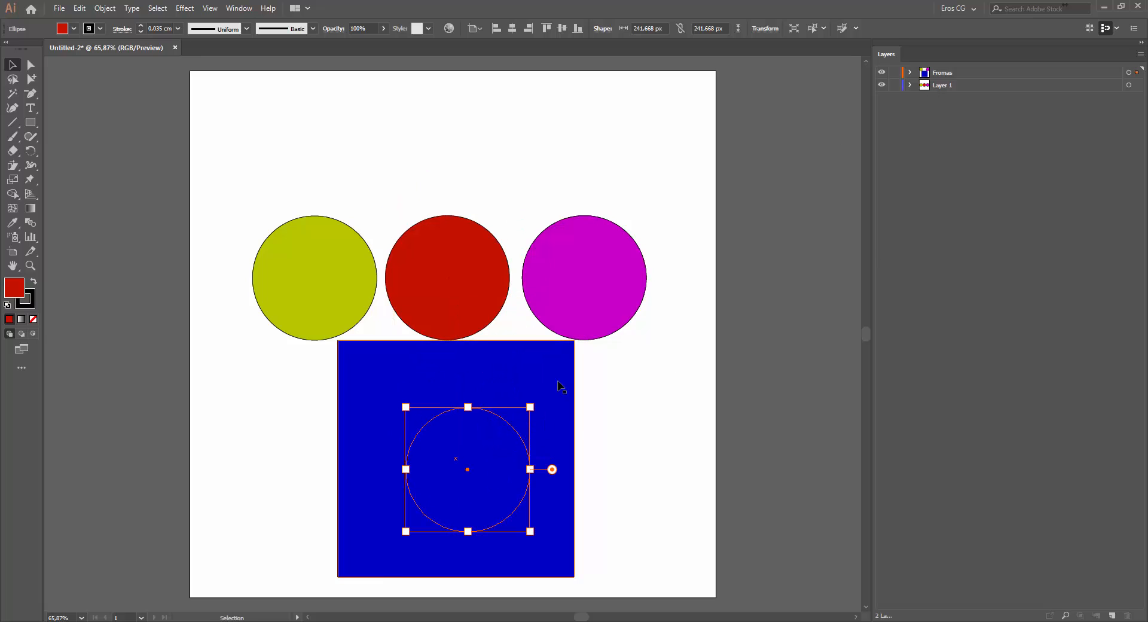
click(882, 85)
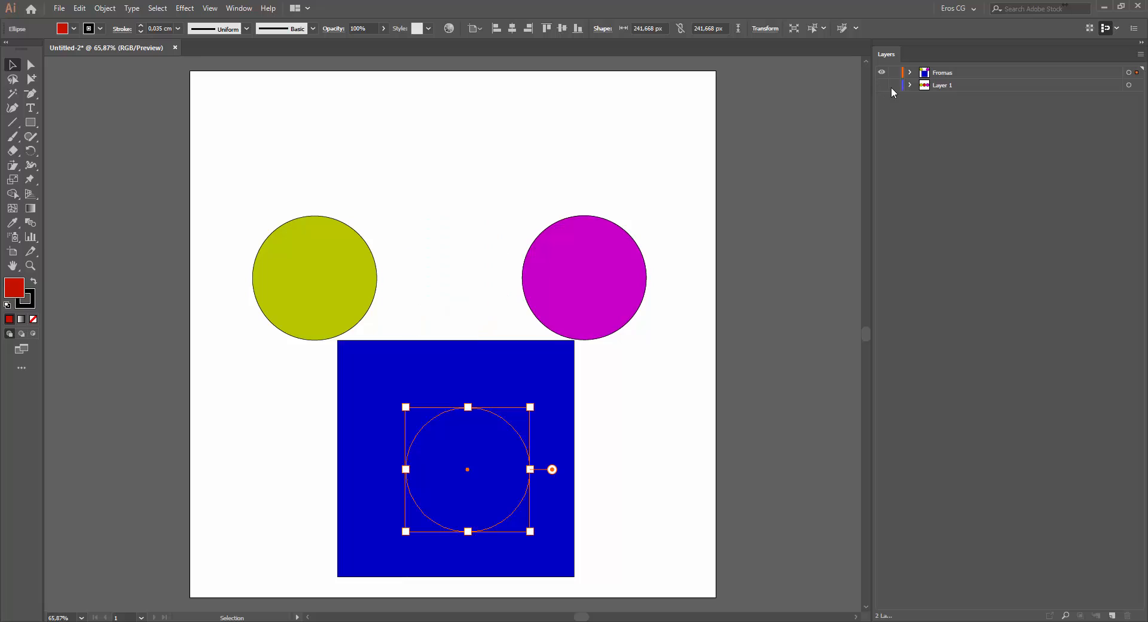
click(950, 85)
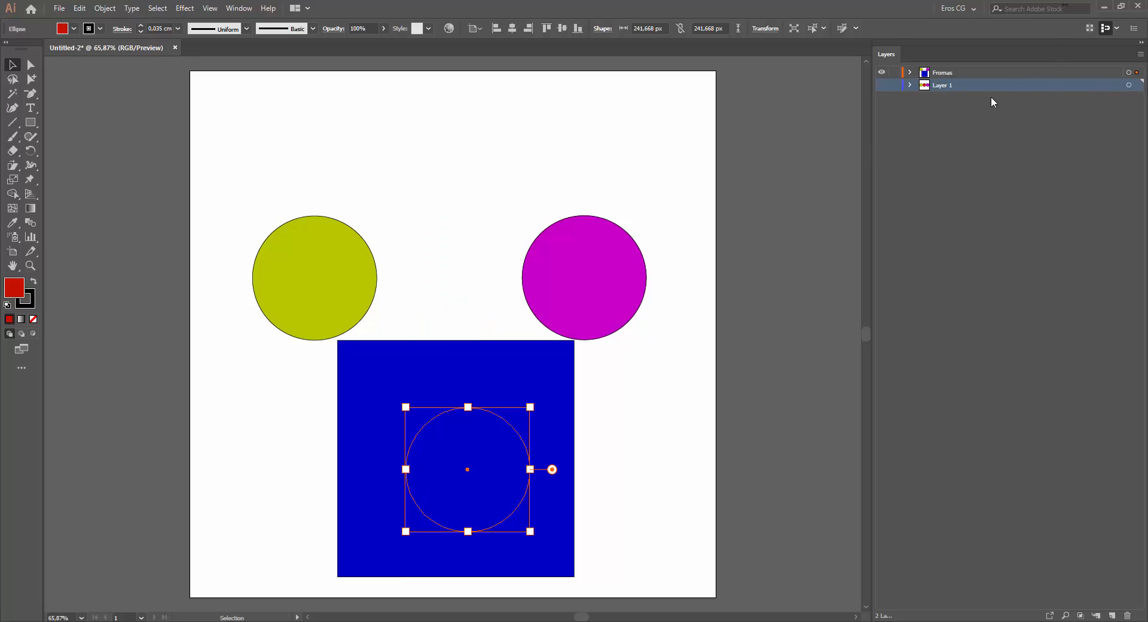
Expand the Fromas layer and bring its red ellipse above the rectangle in the stacking order.
click(910, 72)
click(1010, 86)
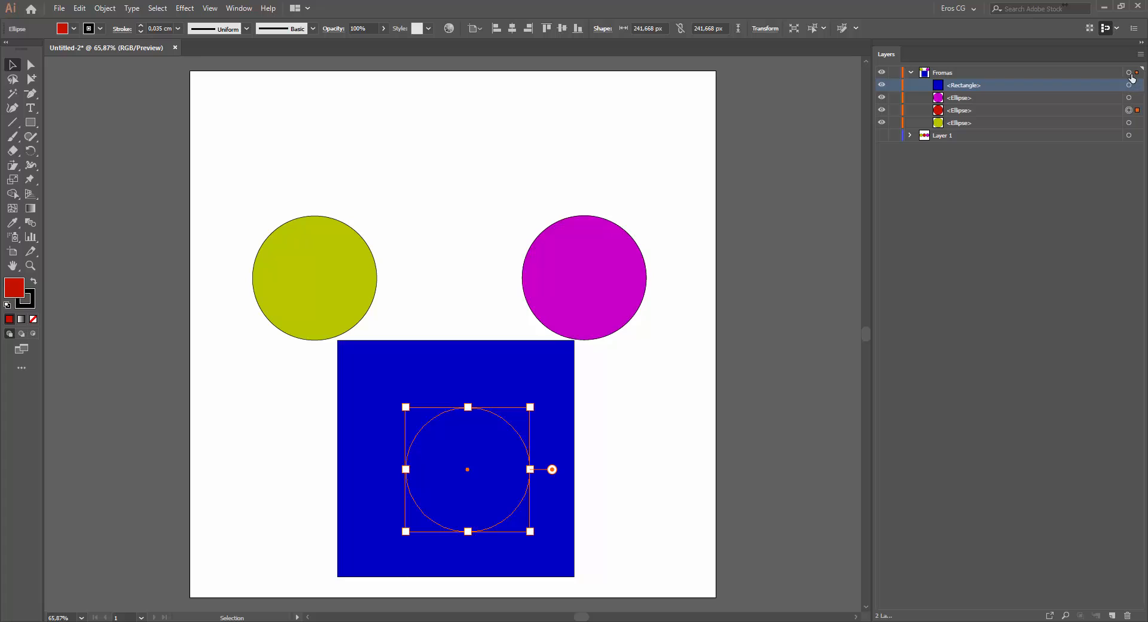
drag(959, 115, 958, 84)
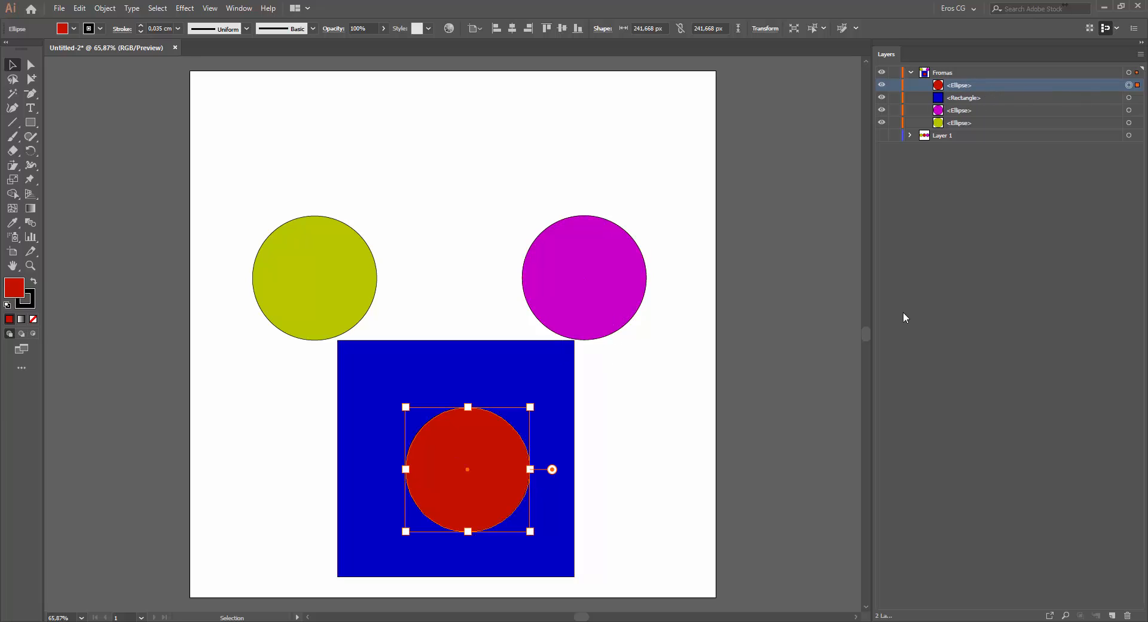
Add the blue rectangle to the red ellipse's selection and make a clipping mask on the Fromas layer.
shift+click(1130, 99)
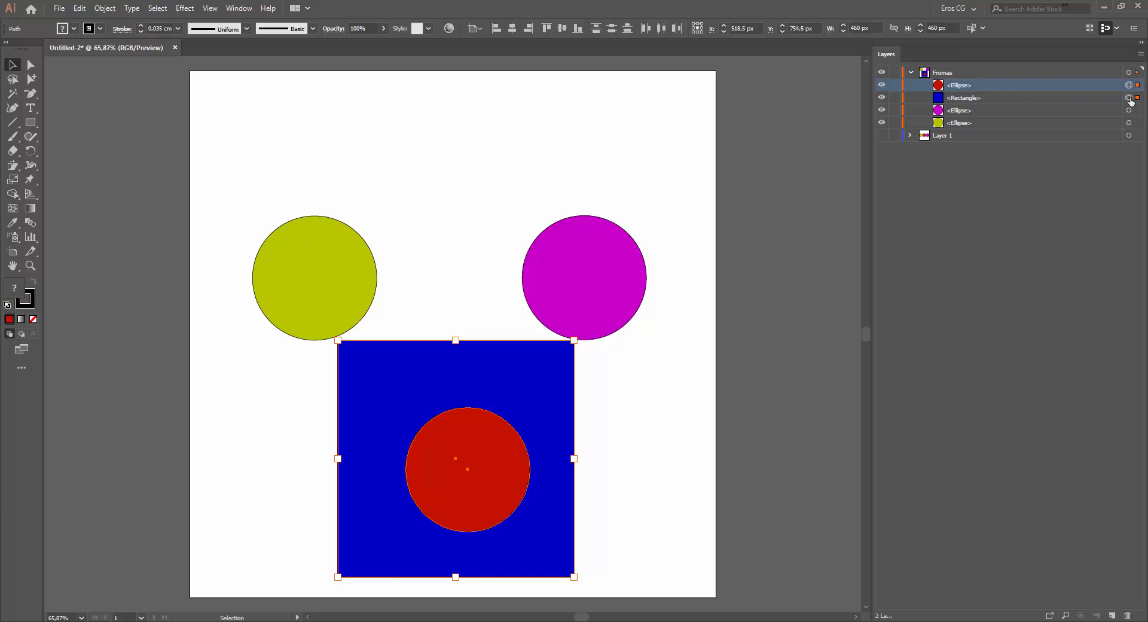
click(1082, 72)
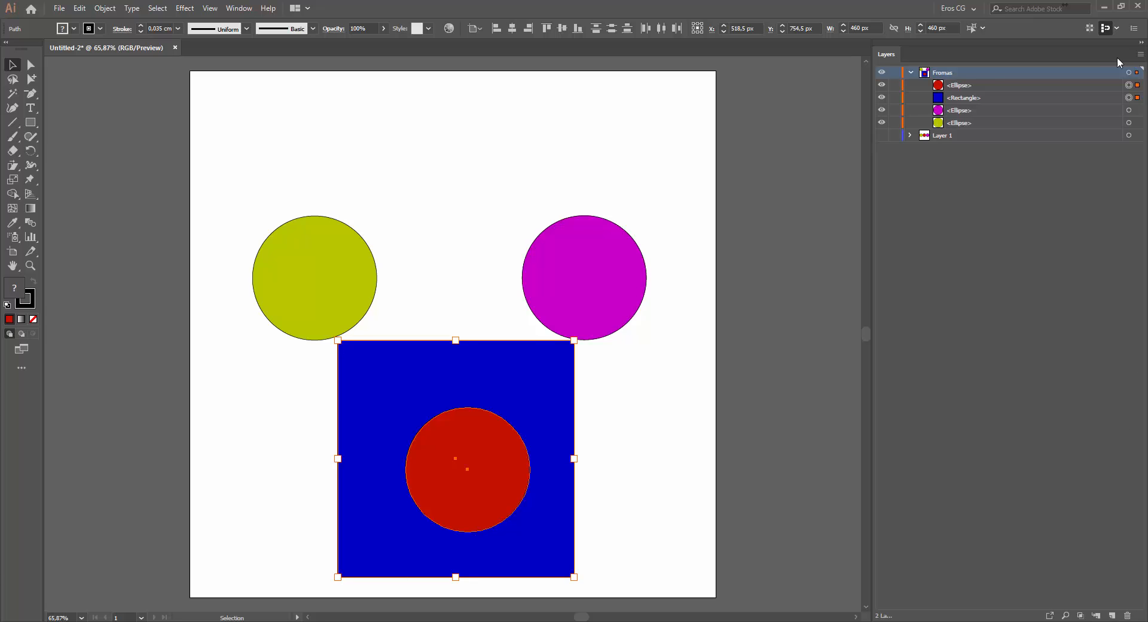
click(1140, 53)
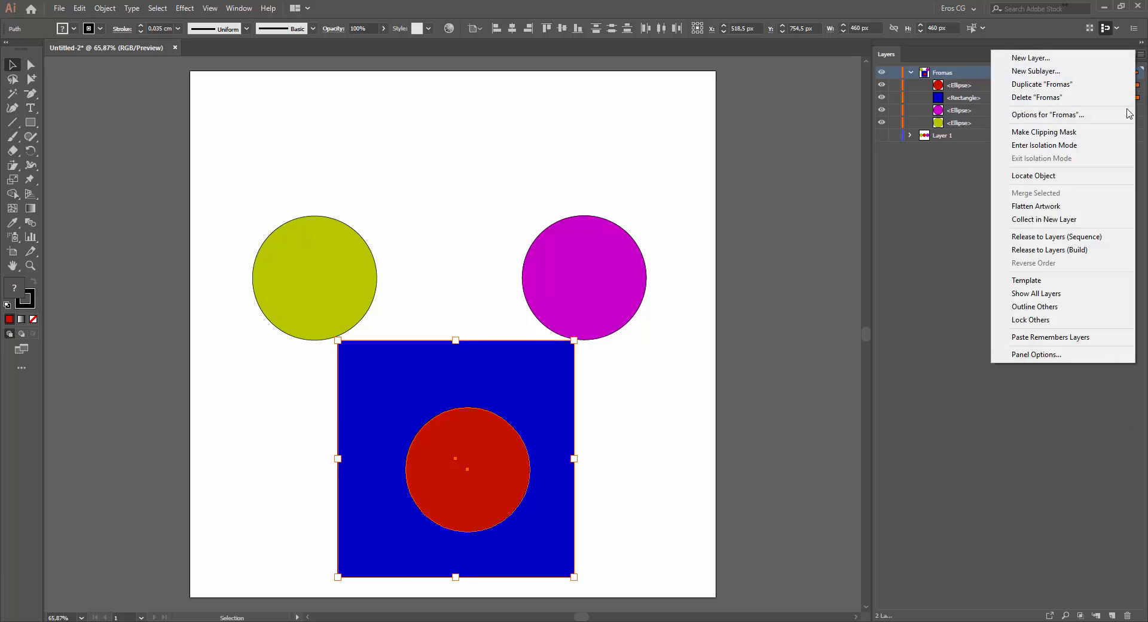
click(1042, 132)
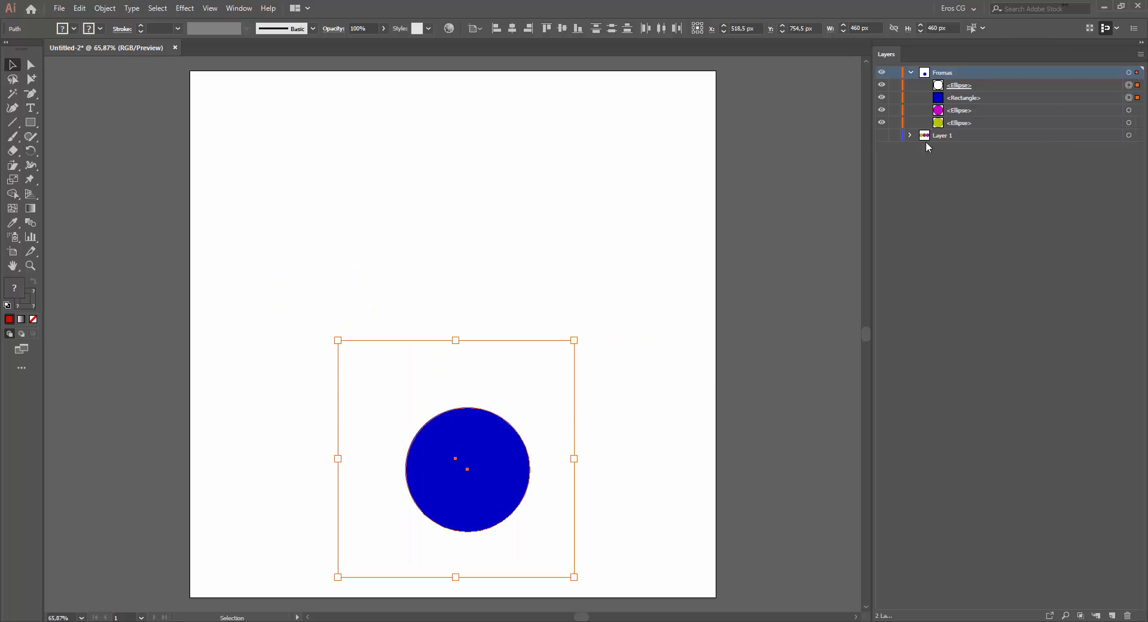
Examine the layer commands available for the clipped rectangle alone.
click(963, 98)
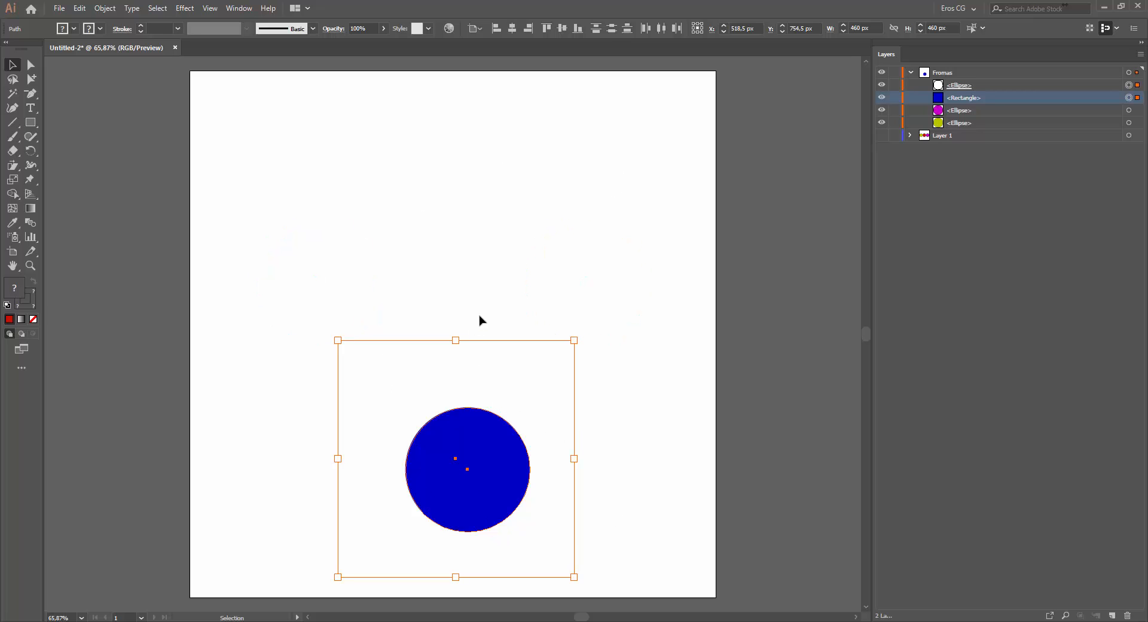
click(1140, 51)
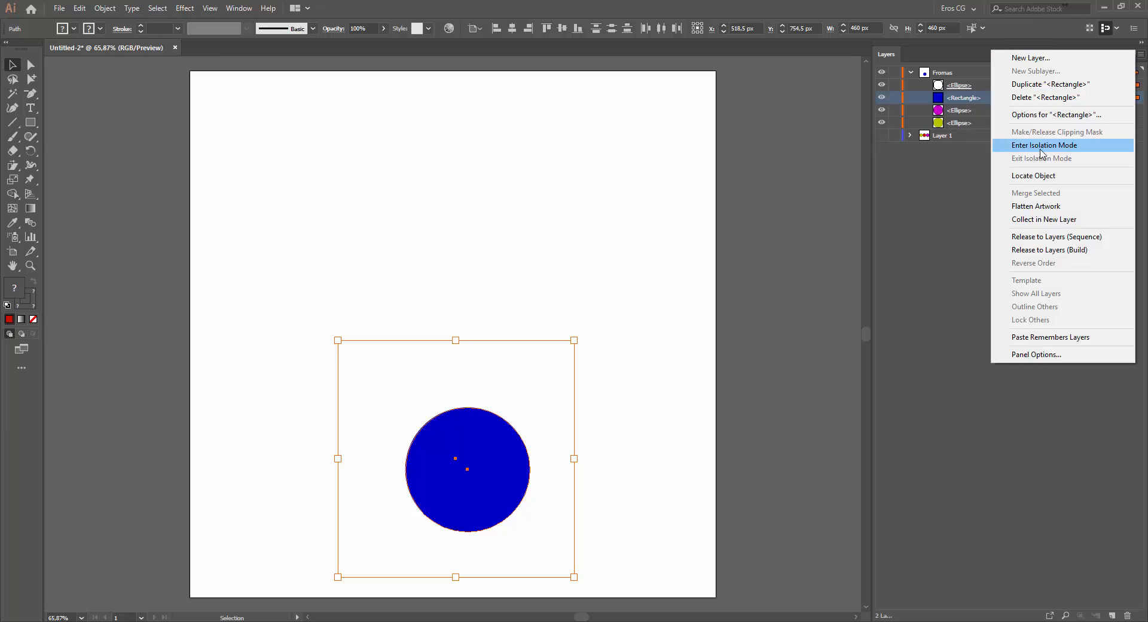
click(943, 192)
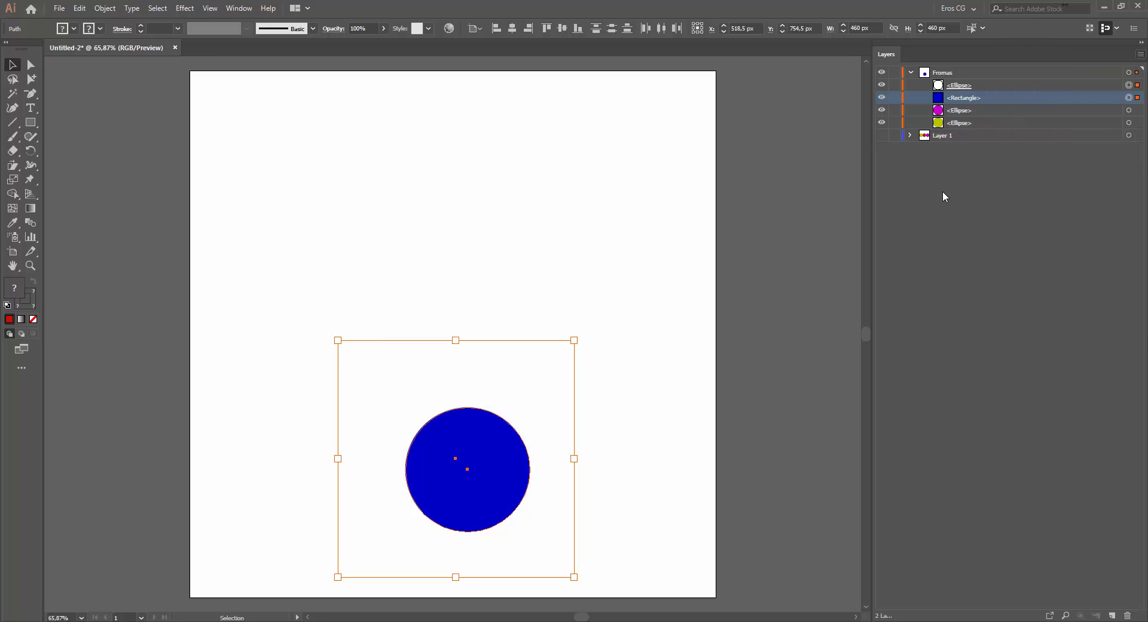
Show Layer 1 again and collapse the contents of the Fromas layer.
click(881, 136)
click(946, 135)
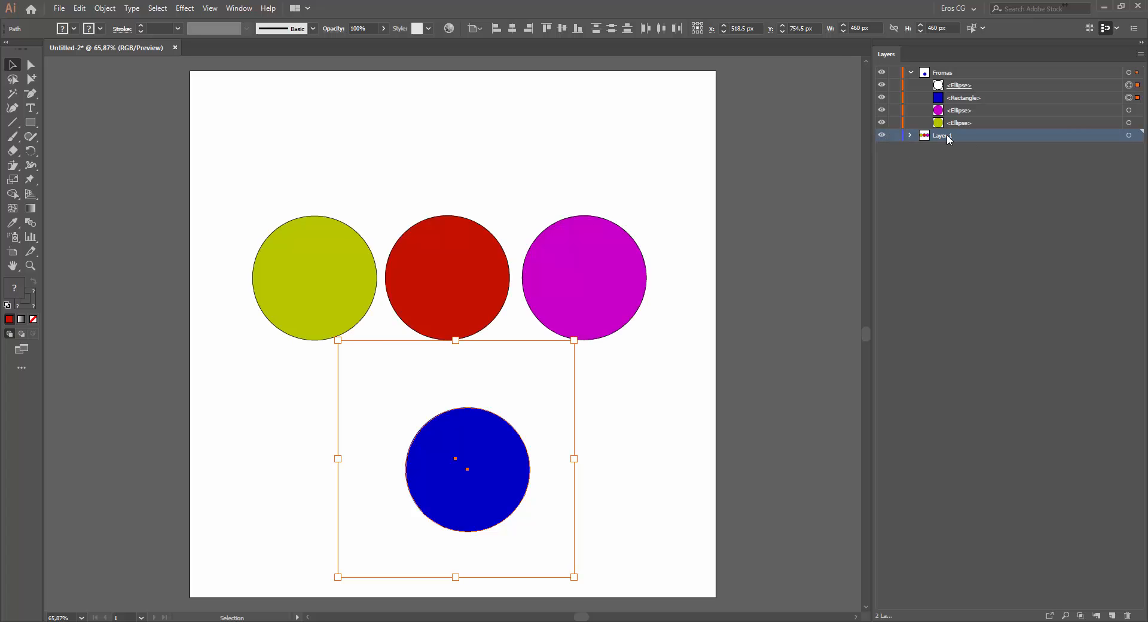
click(911, 73)
click(944, 88)
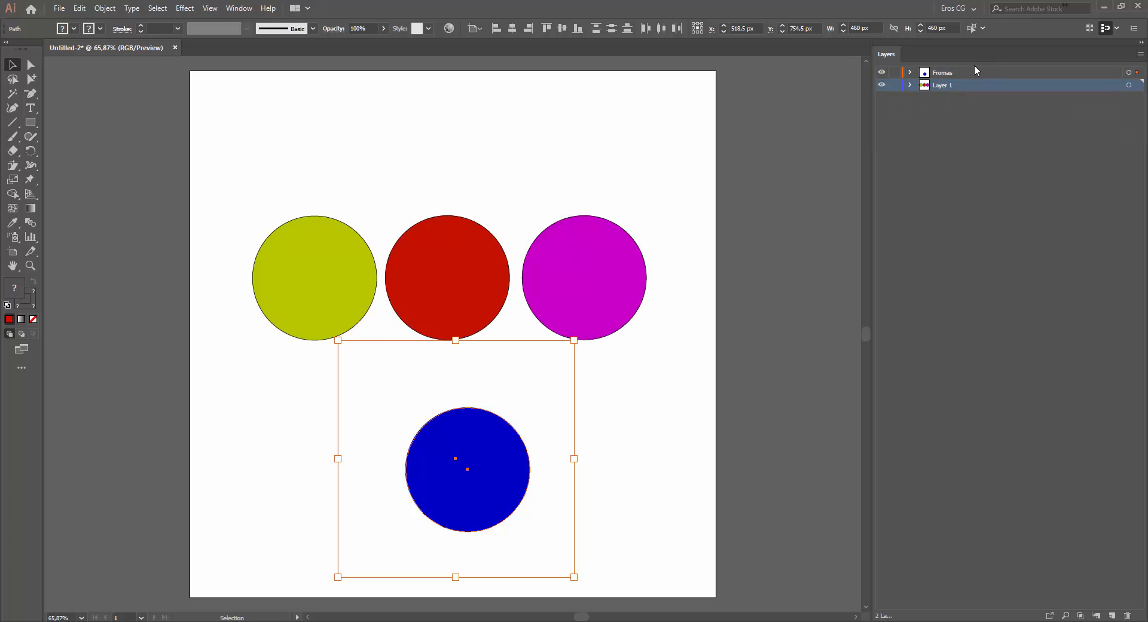
Select all artwork on the Fromas layer and enter isolation mode for it.
click(1028, 74)
click(1129, 72)
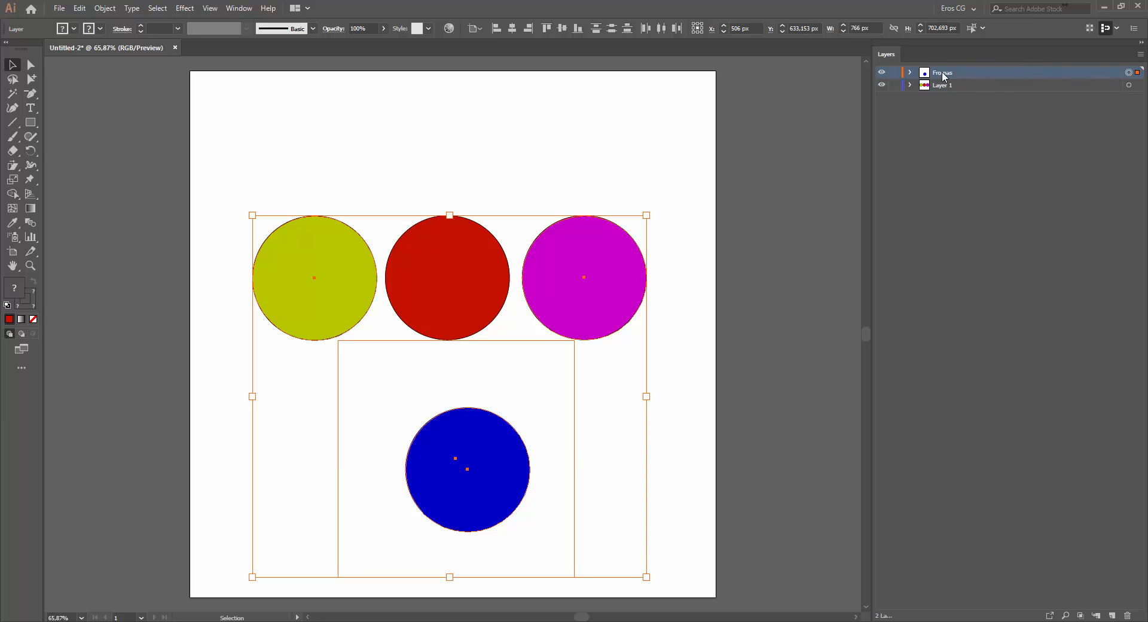
click(1140, 54)
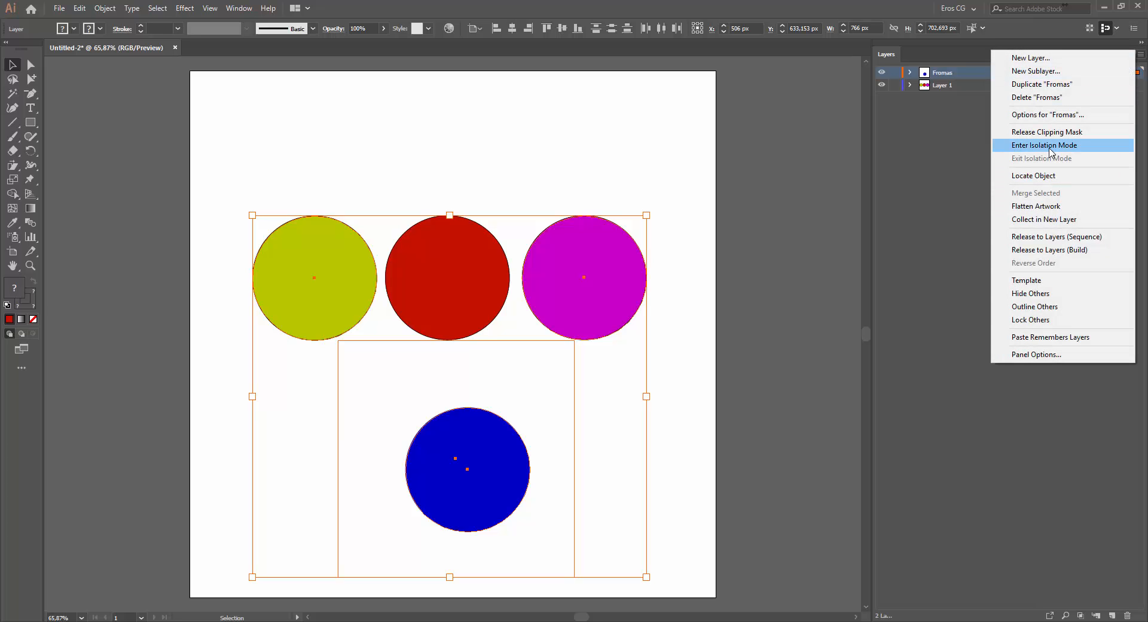
click(1050, 148)
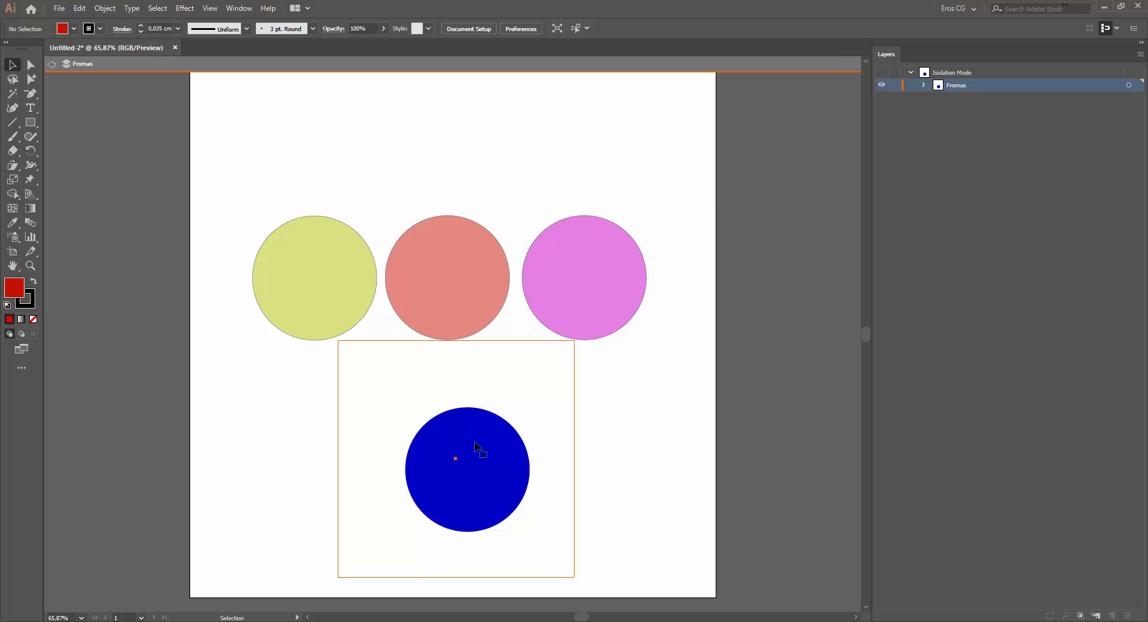
Examine the clipped rectangle and the ellipses inside the isolated Fromas layer, and exit isolation mode.
click(475, 446)
click(924, 85)
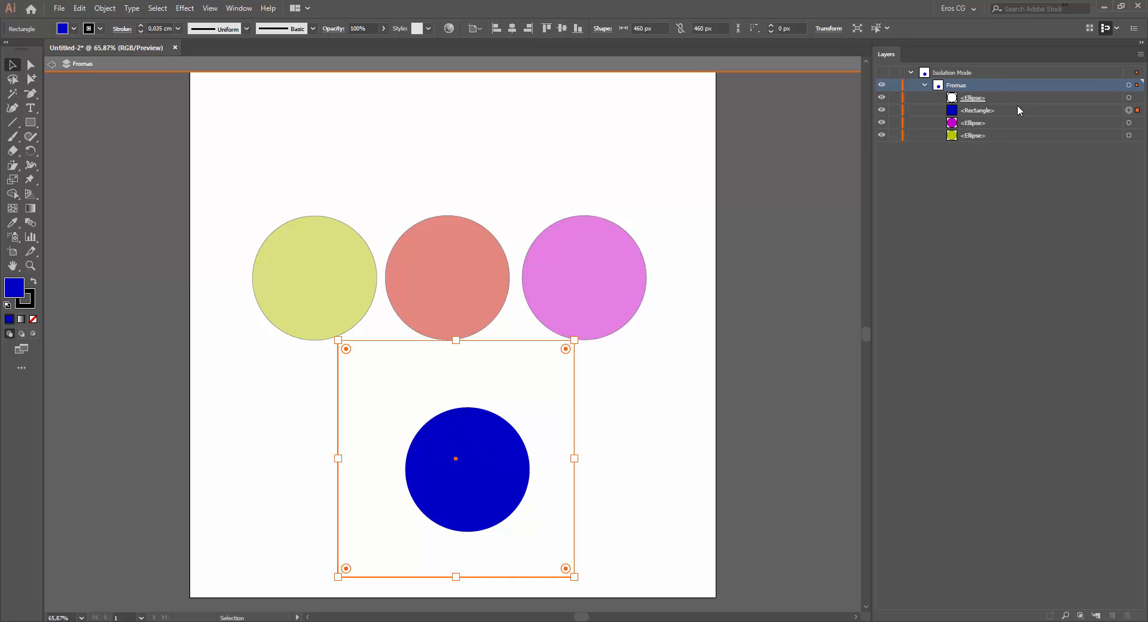
click(992, 110)
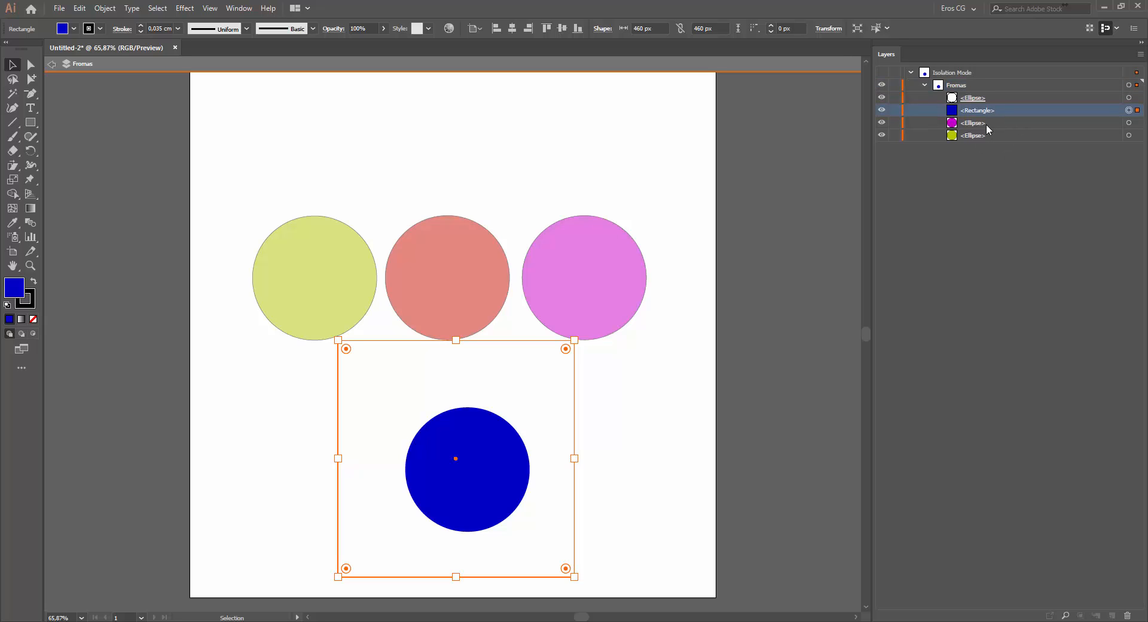
click(985, 124)
click(987, 135)
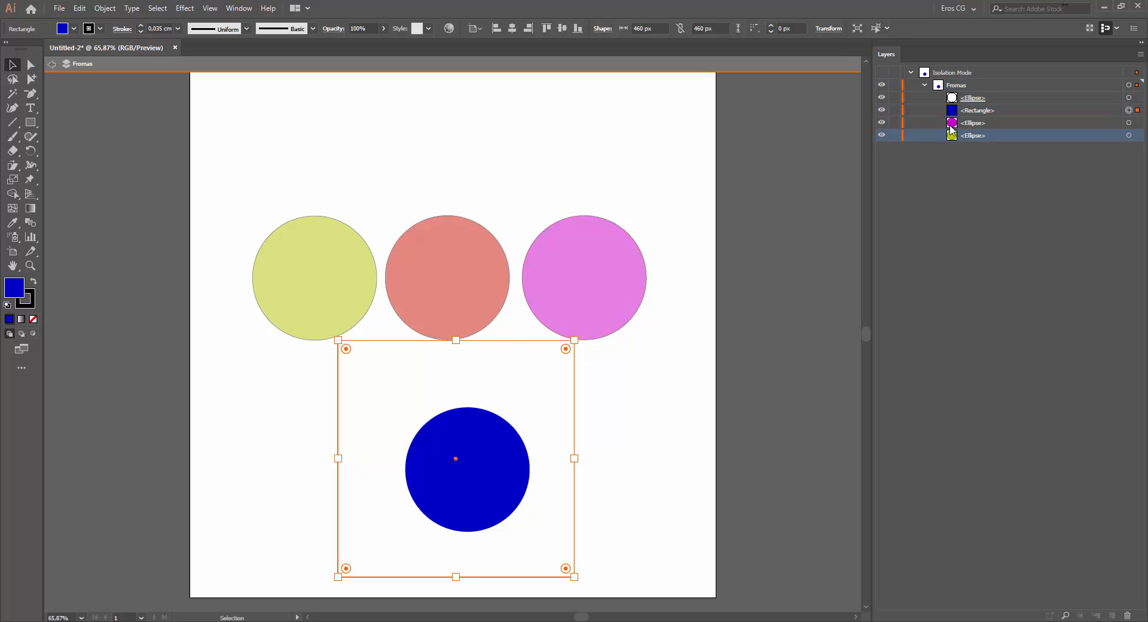
click(997, 113)
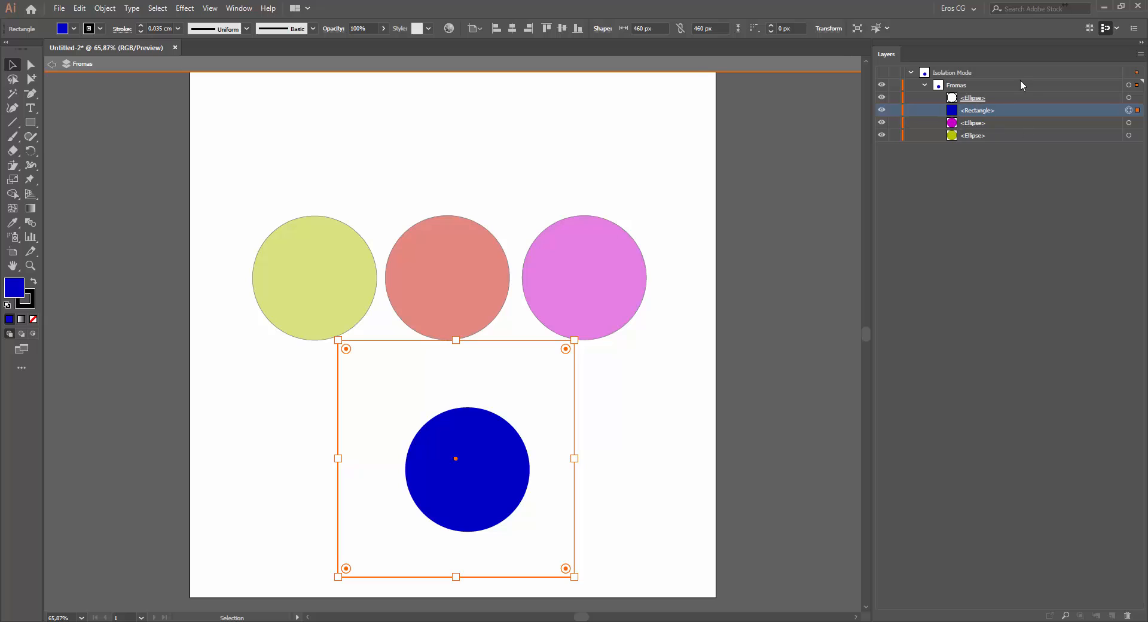
click(925, 85)
click(969, 85)
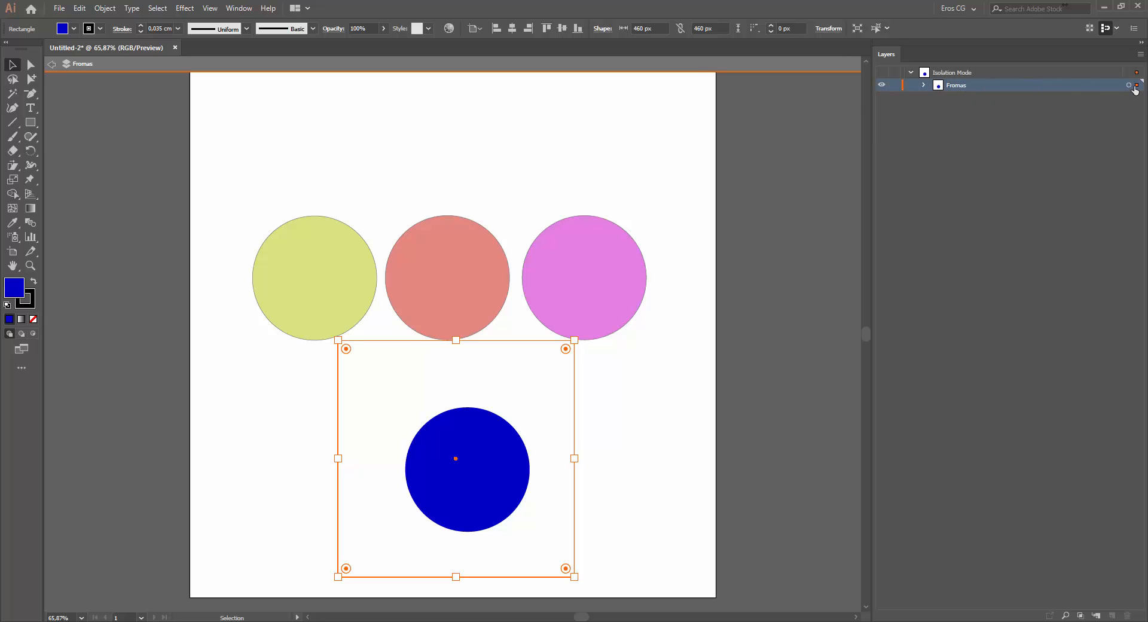
click(53, 65)
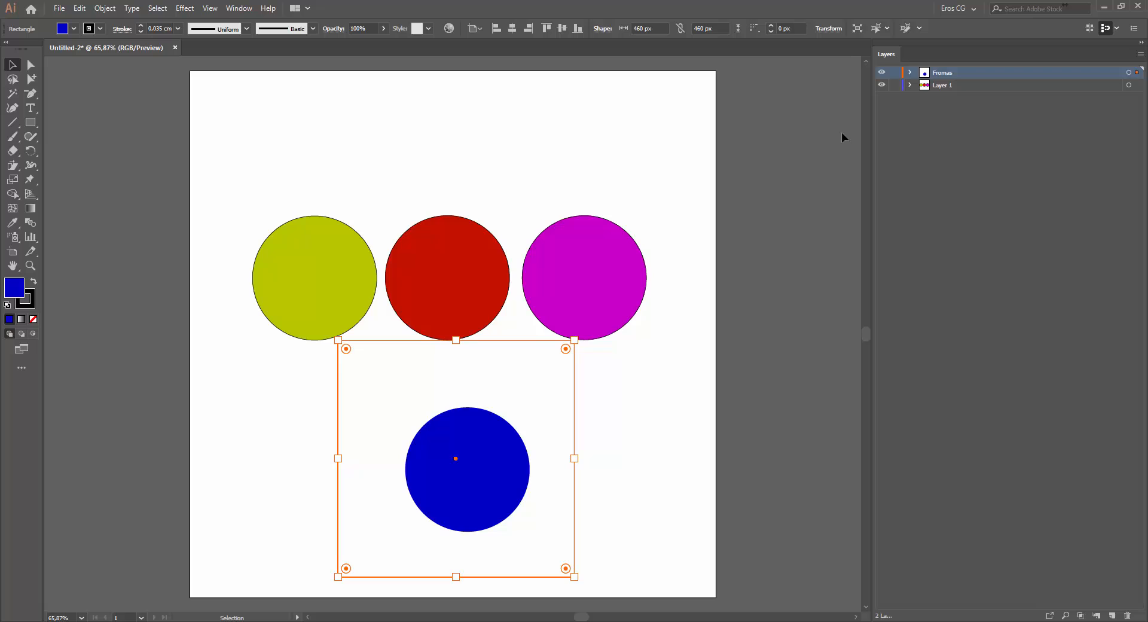
Select all artwork on Layer 1 and use Locate Object to find it in the layer list.
click(1140, 54)
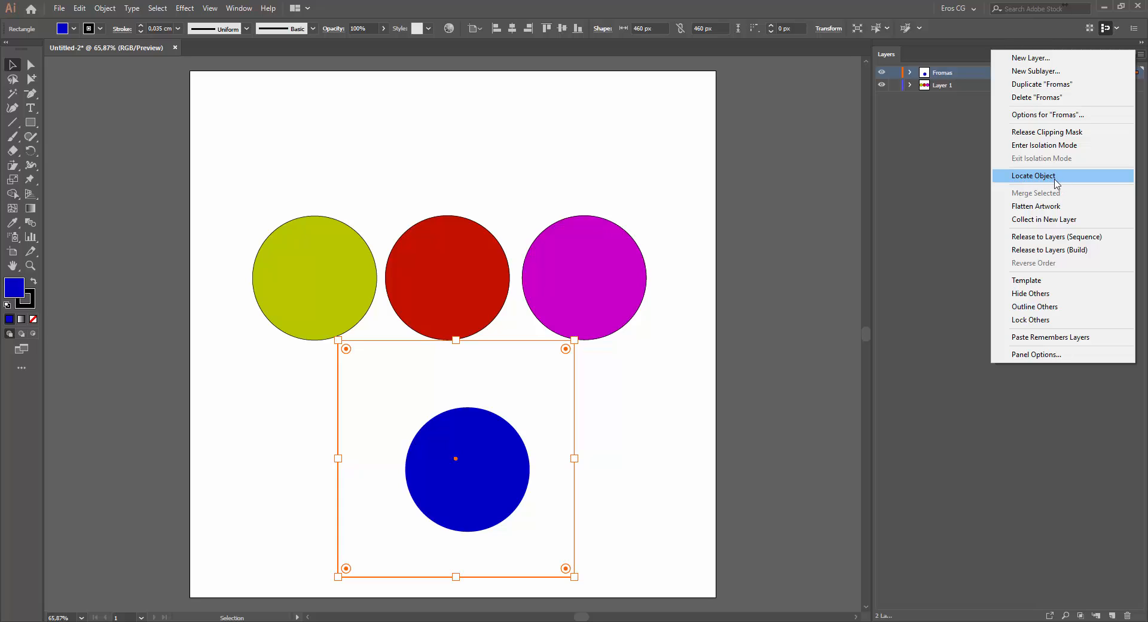
click(1026, 565)
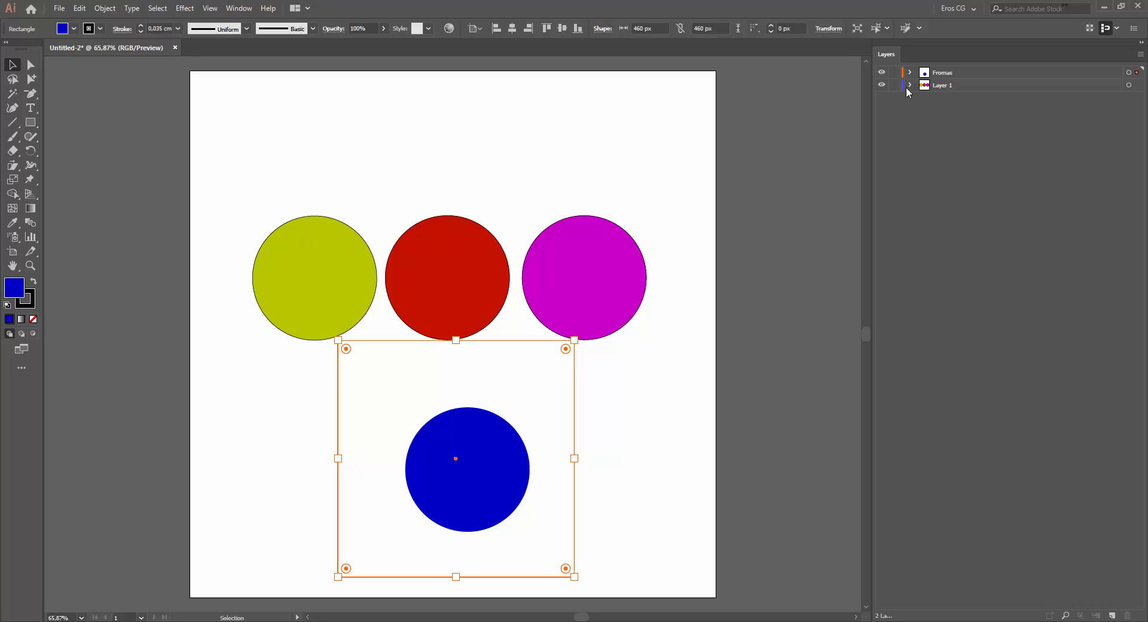
click(985, 84)
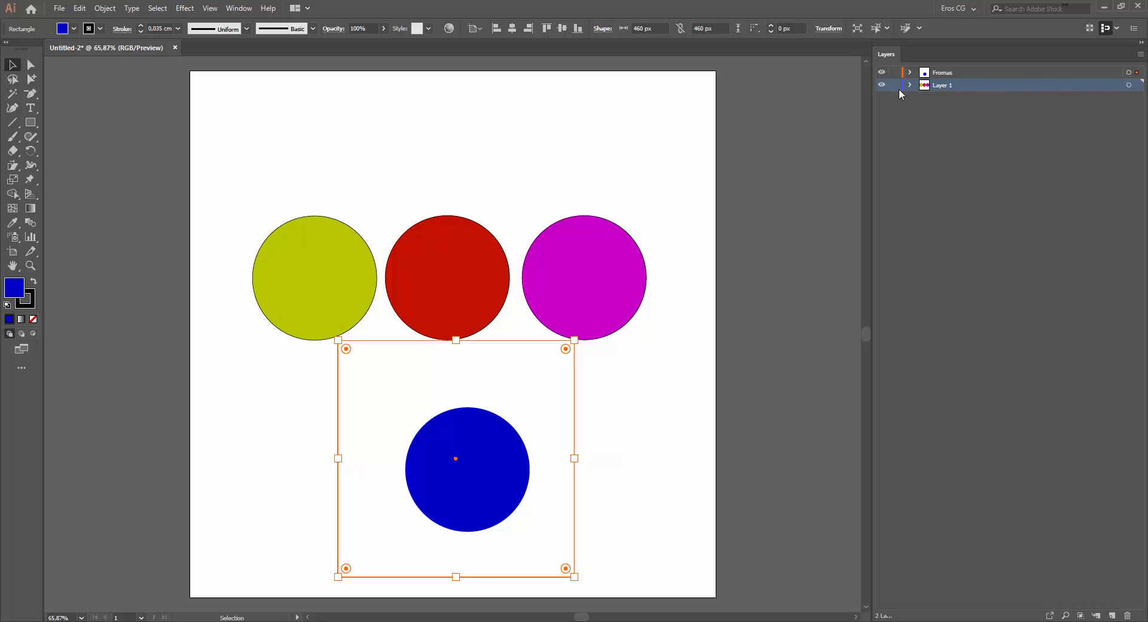
click(1129, 85)
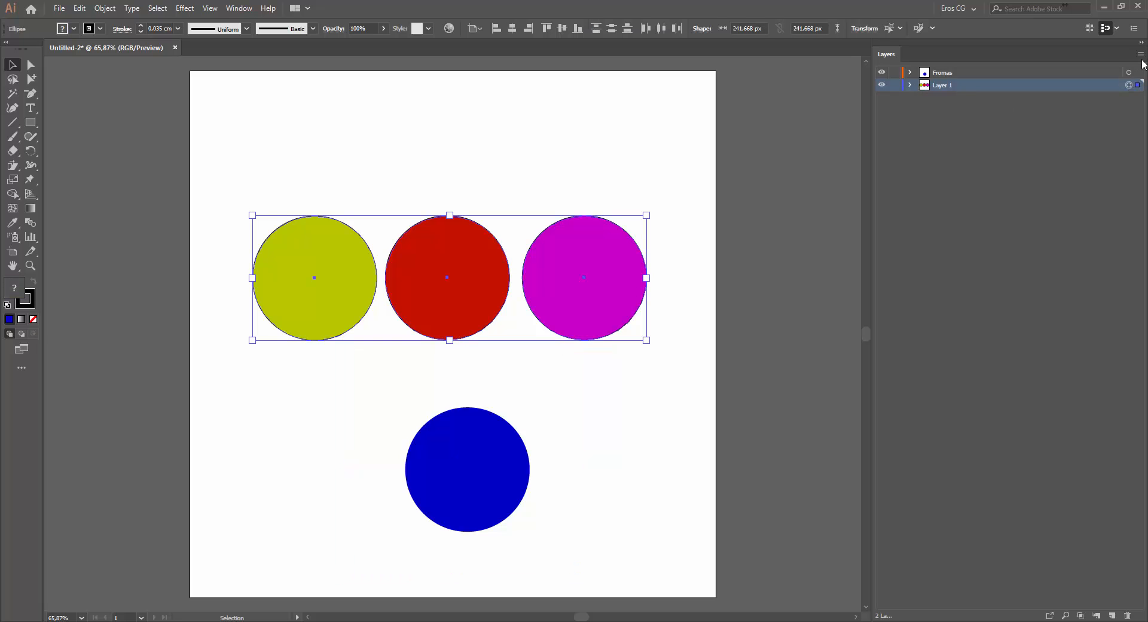
click(1141, 54)
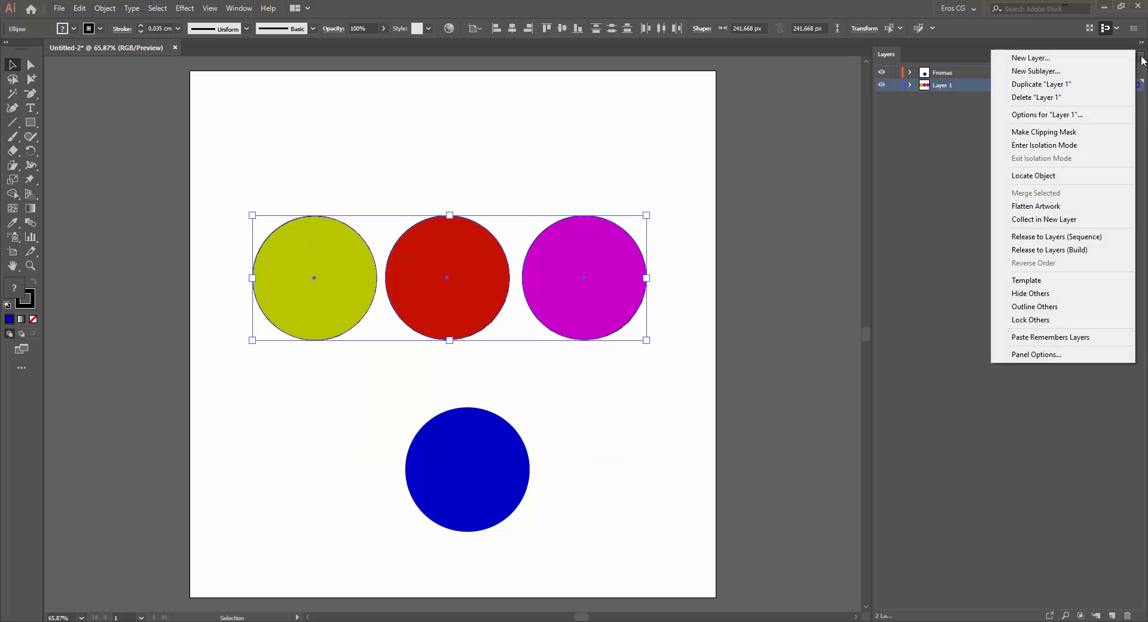
click(1041, 176)
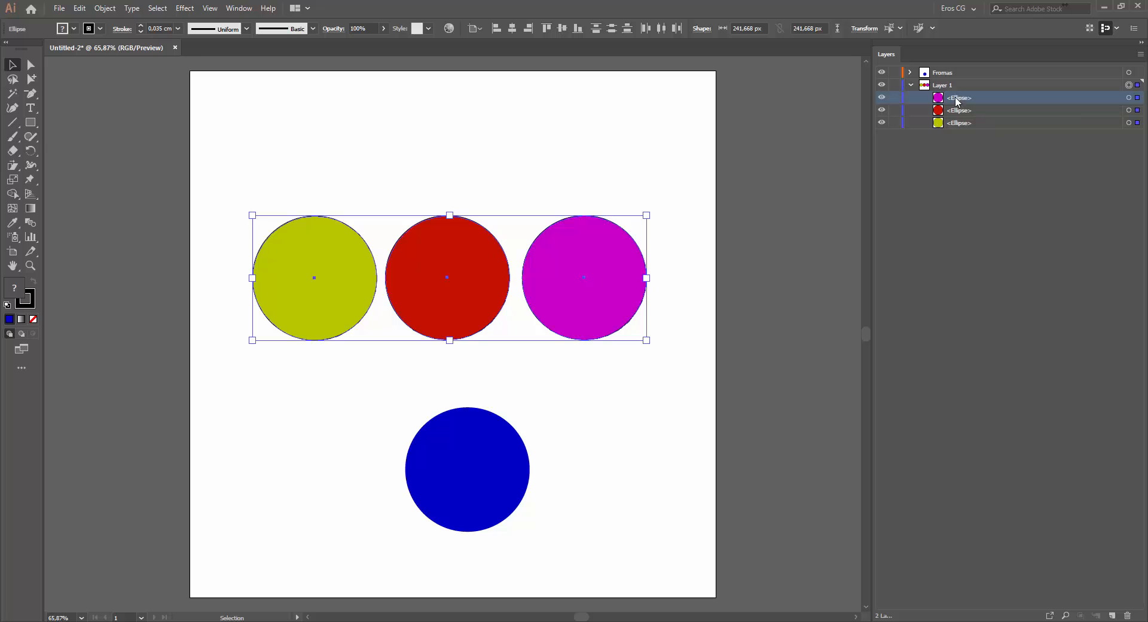
Collapse Layer 1 and add the artwork on the Fromas layer to the current selection.
click(915, 87)
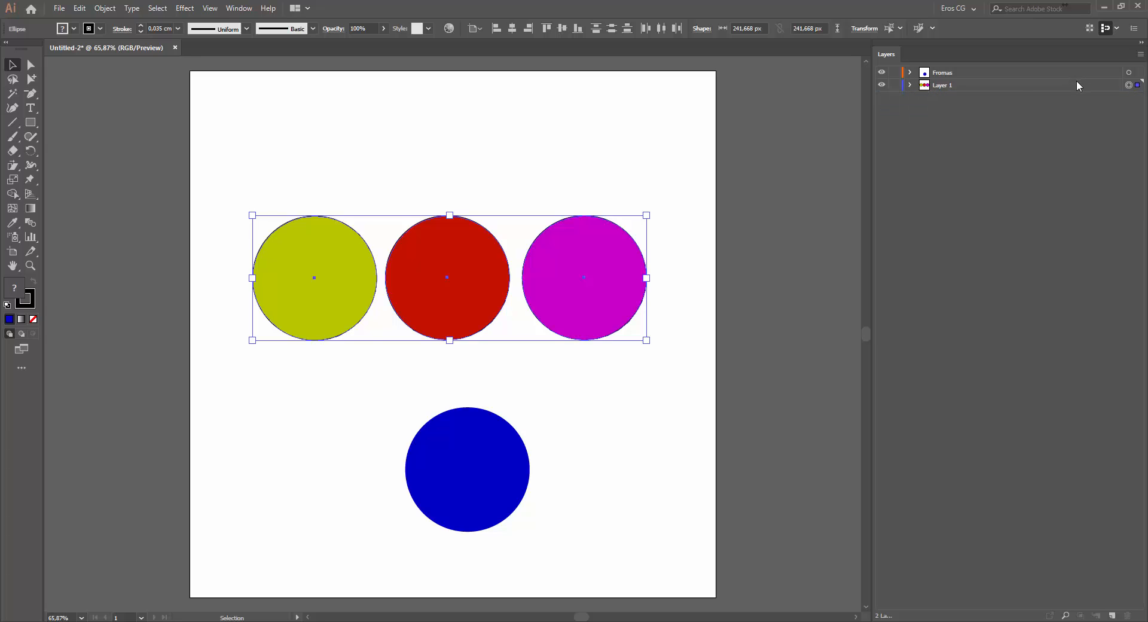
click(1141, 56)
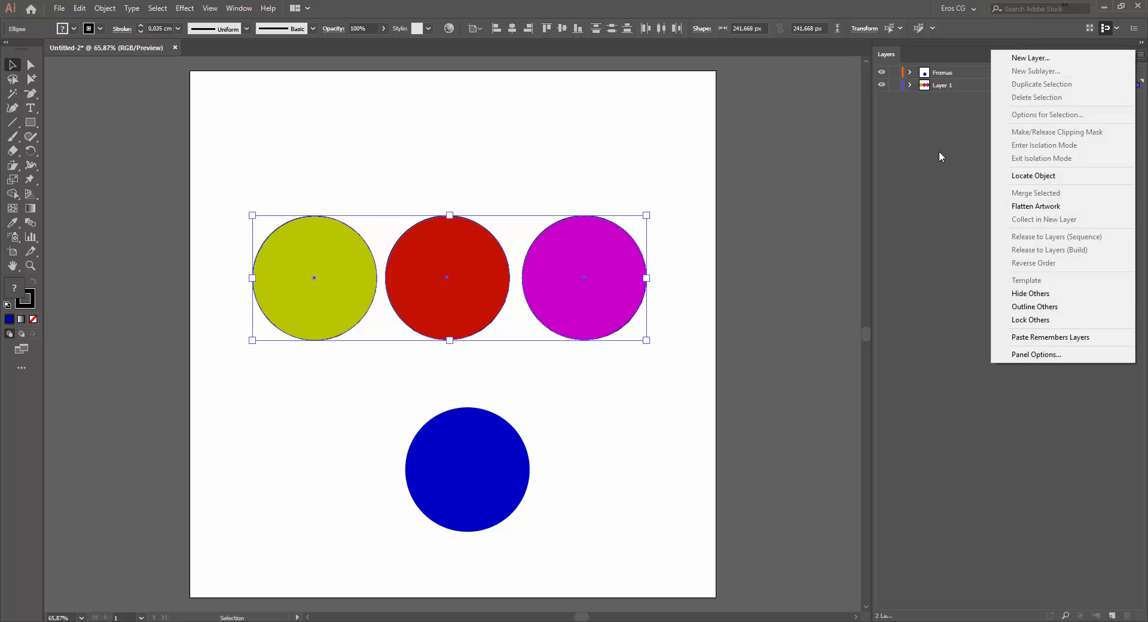
click(911, 86)
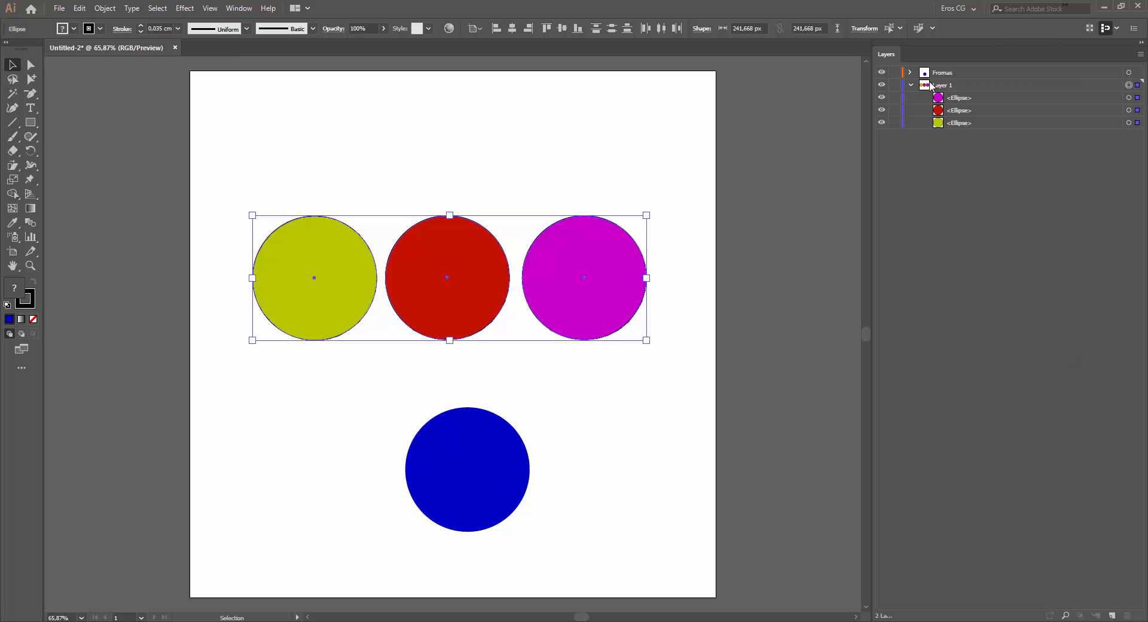
click(911, 86)
shift+click(1128, 72)
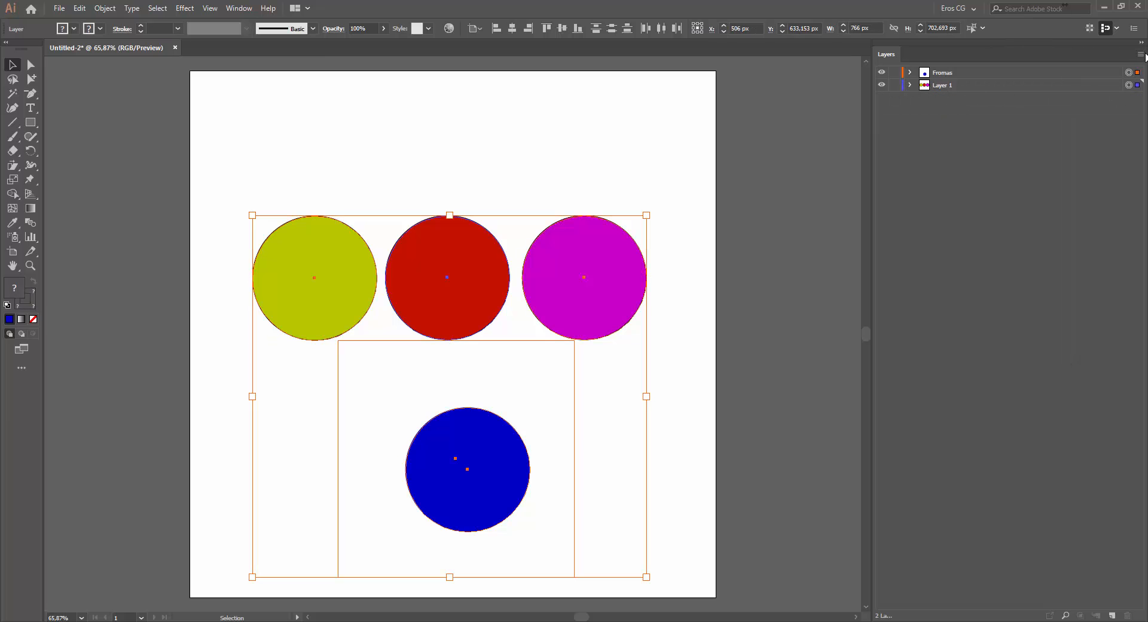
click(1142, 55)
click(955, 154)
Merge the Fromas layer and Layer 1 into a single layer with Merge Selected.
click(957, 87)
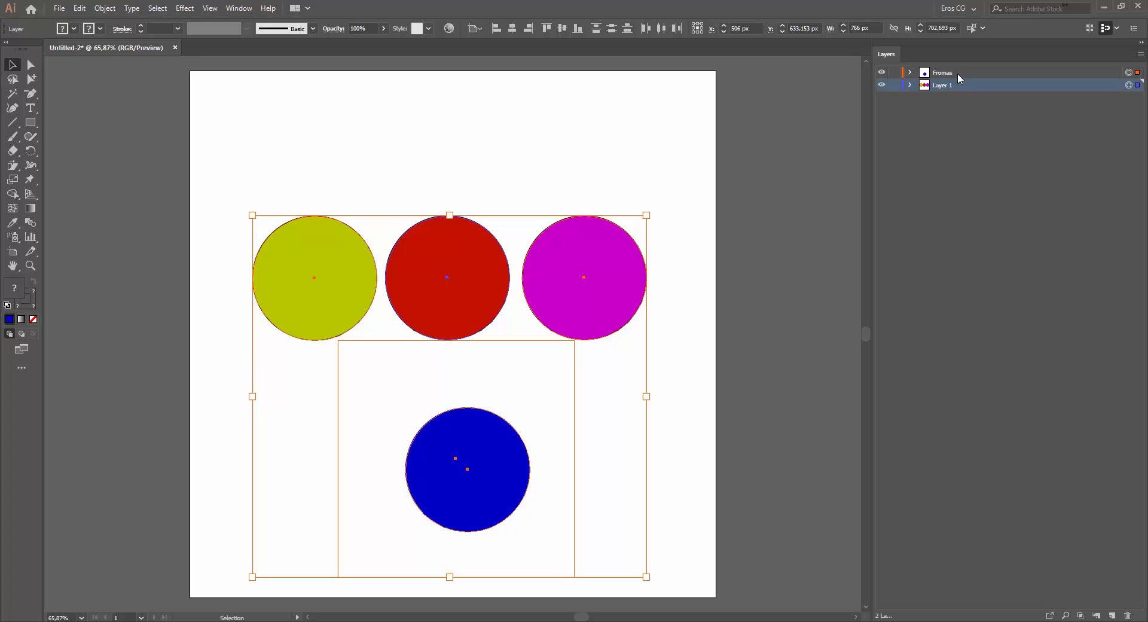
shift+click(960, 73)
click(1141, 54)
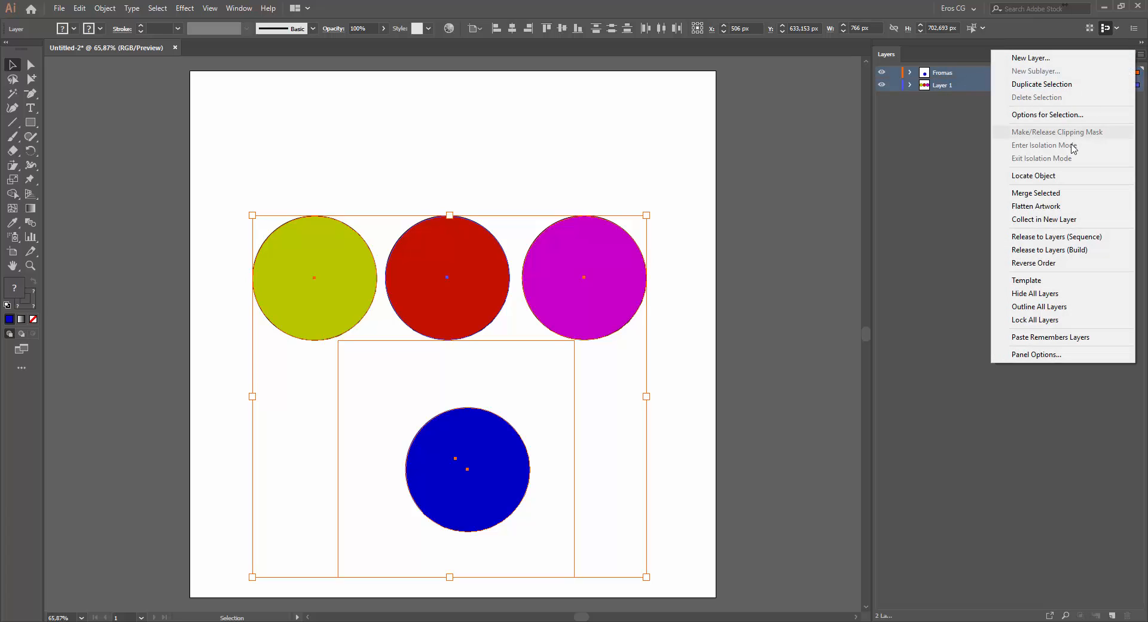
click(1057, 193)
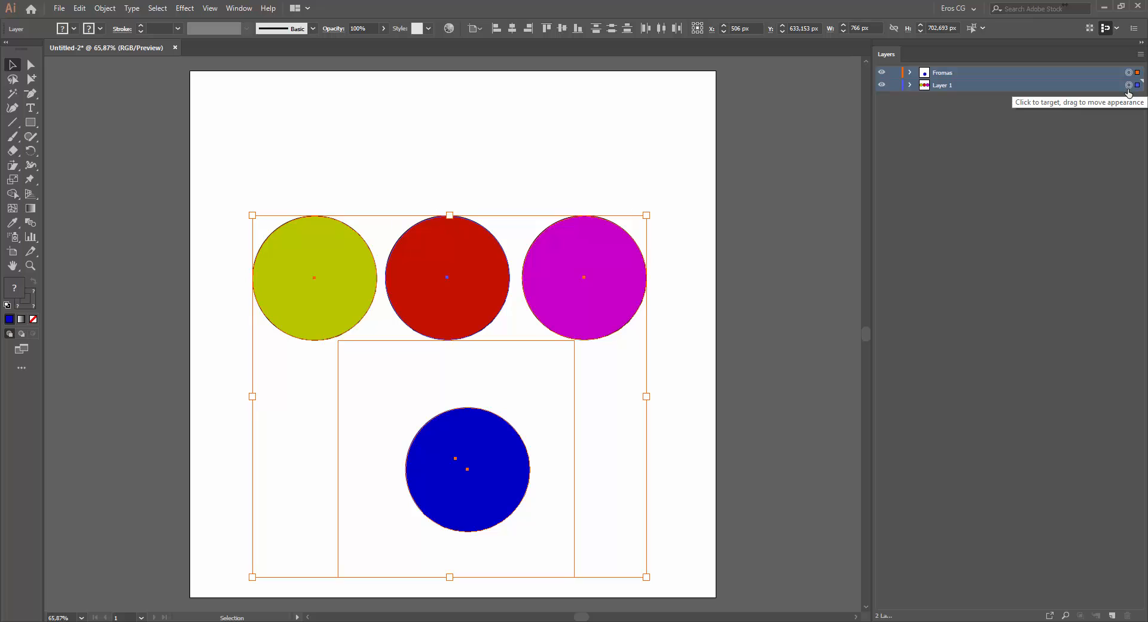
click(1141, 54)
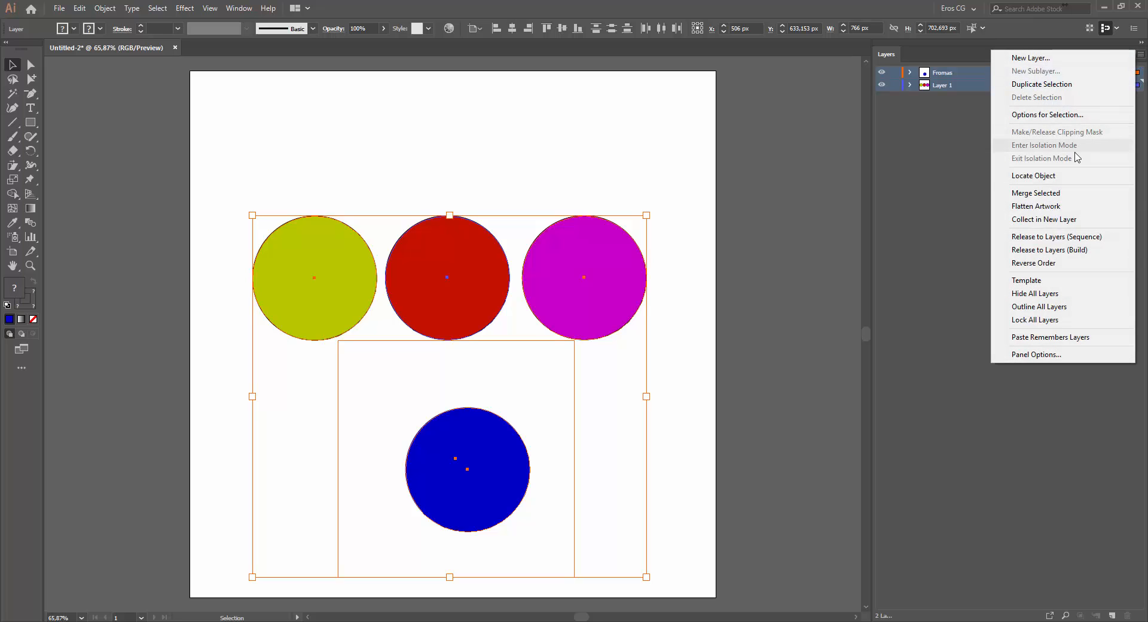
click(1057, 192)
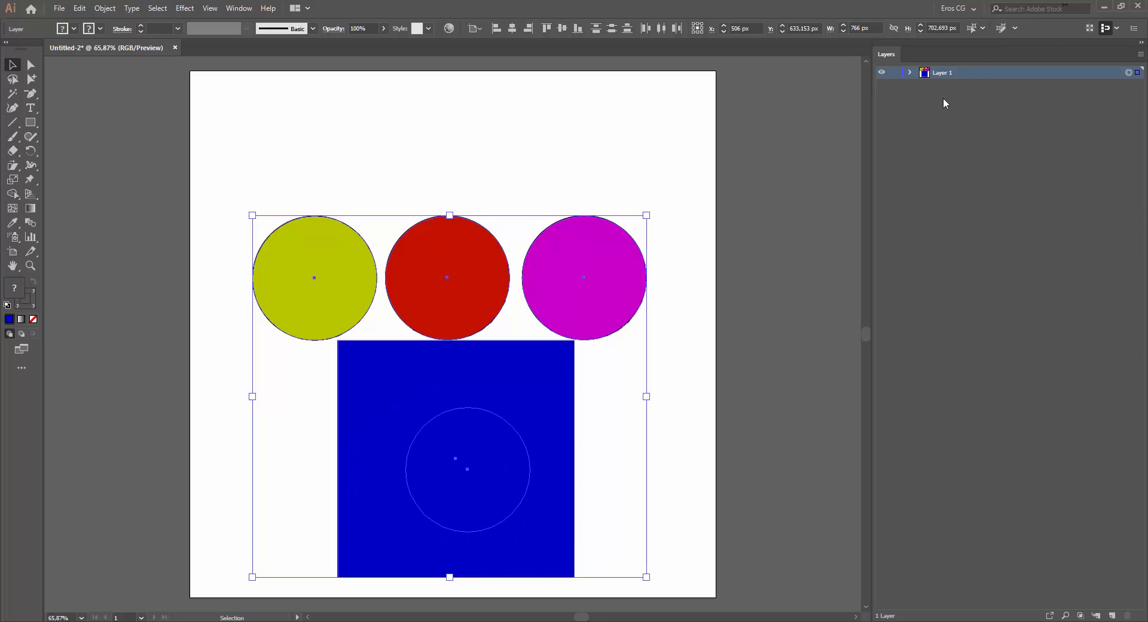
Examine the contents of the merged layer and undo the merge.
click(910, 73)
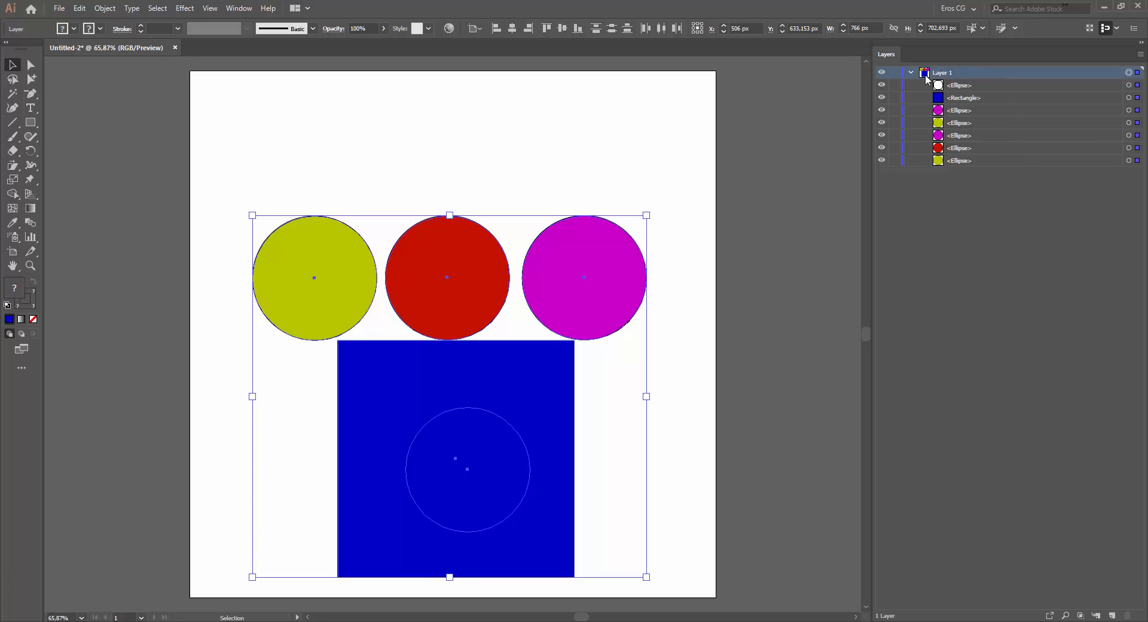
key(ctrl+z)
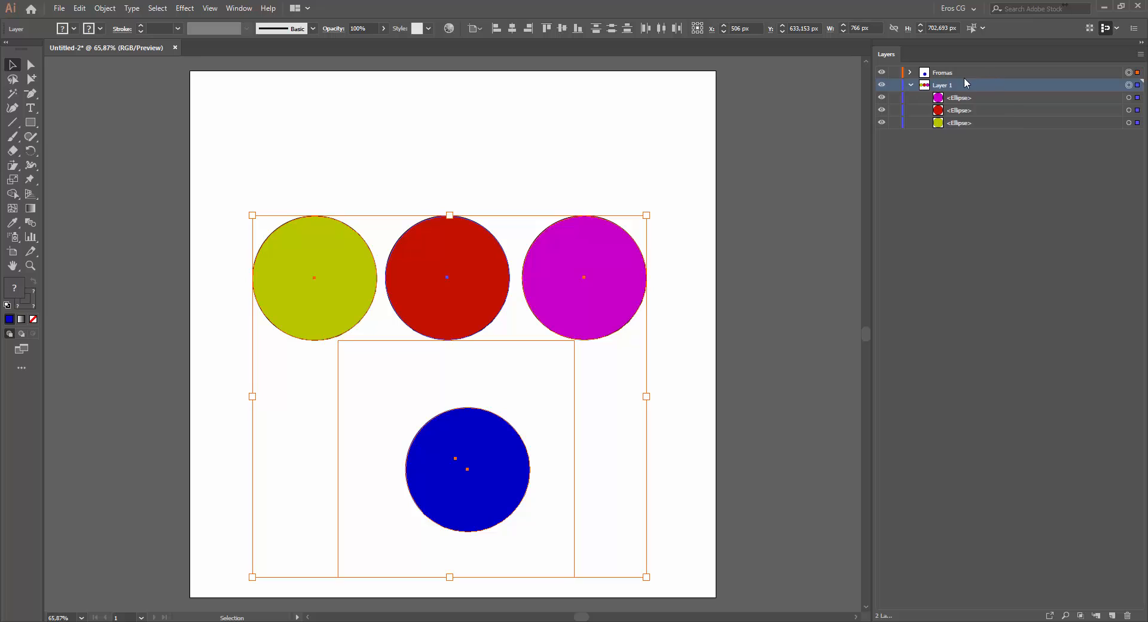
click(910, 85)
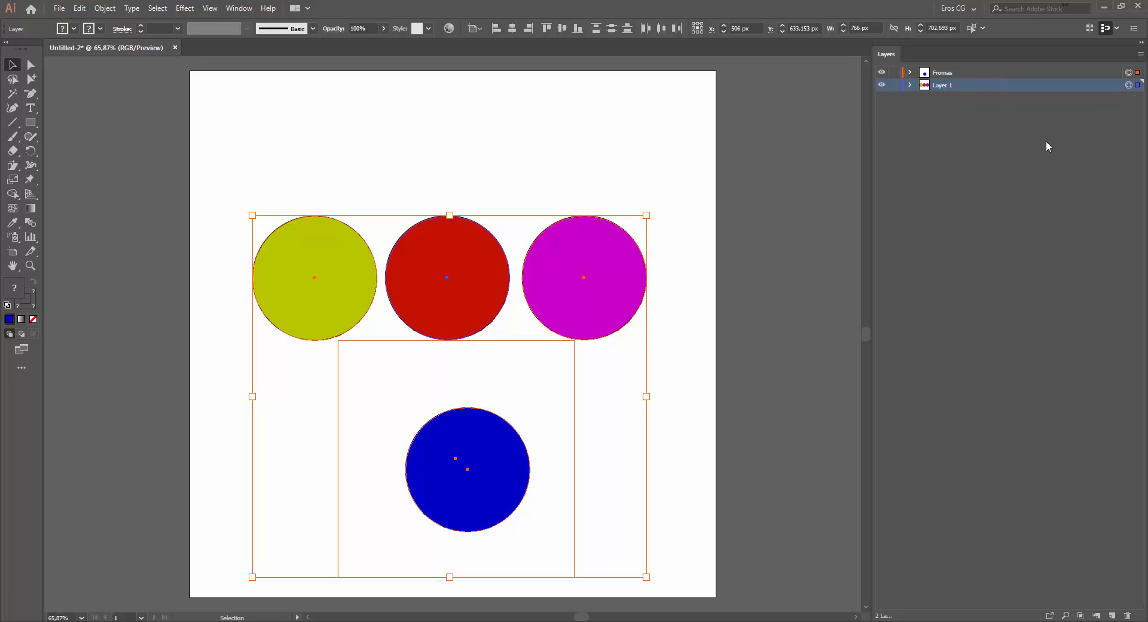
click(1028, 74)
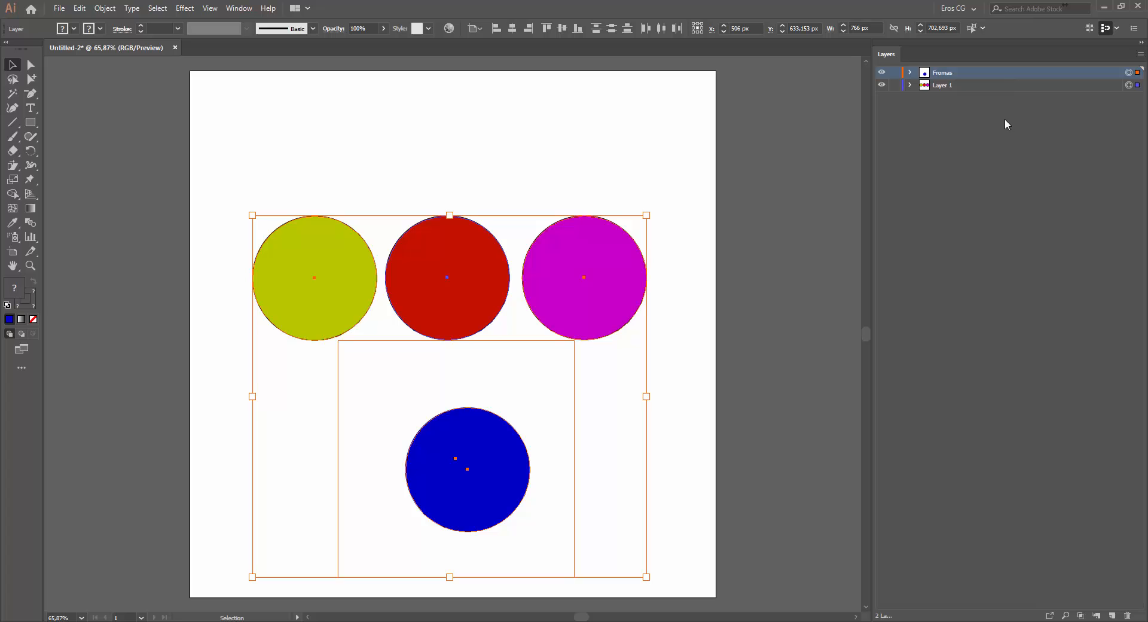
click(1140, 54)
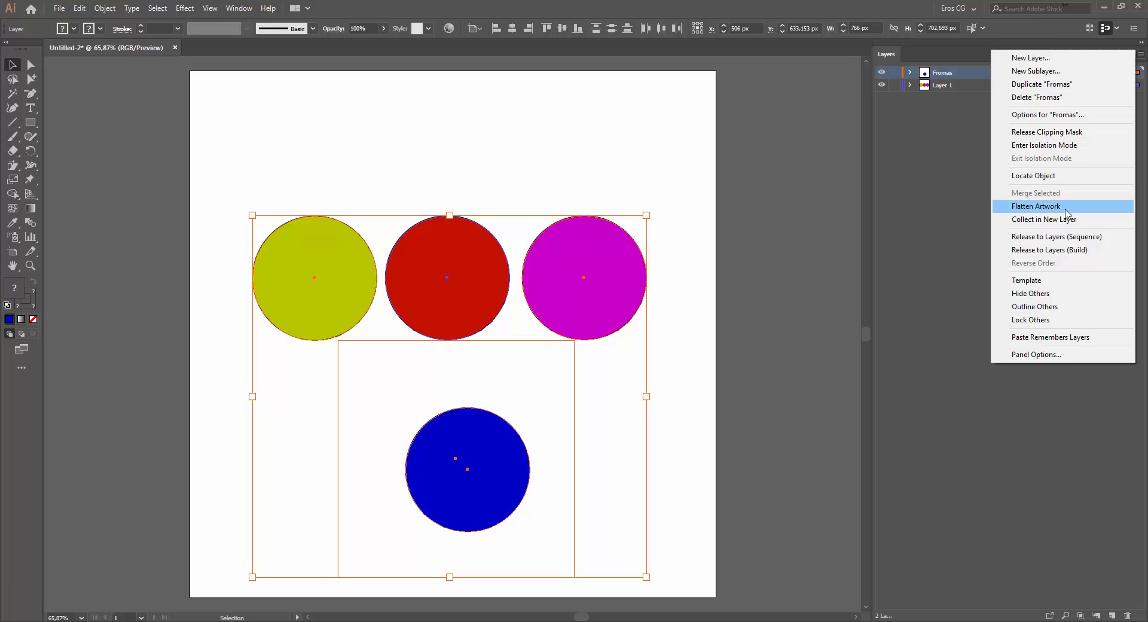
click(957, 158)
click(1088, 72)
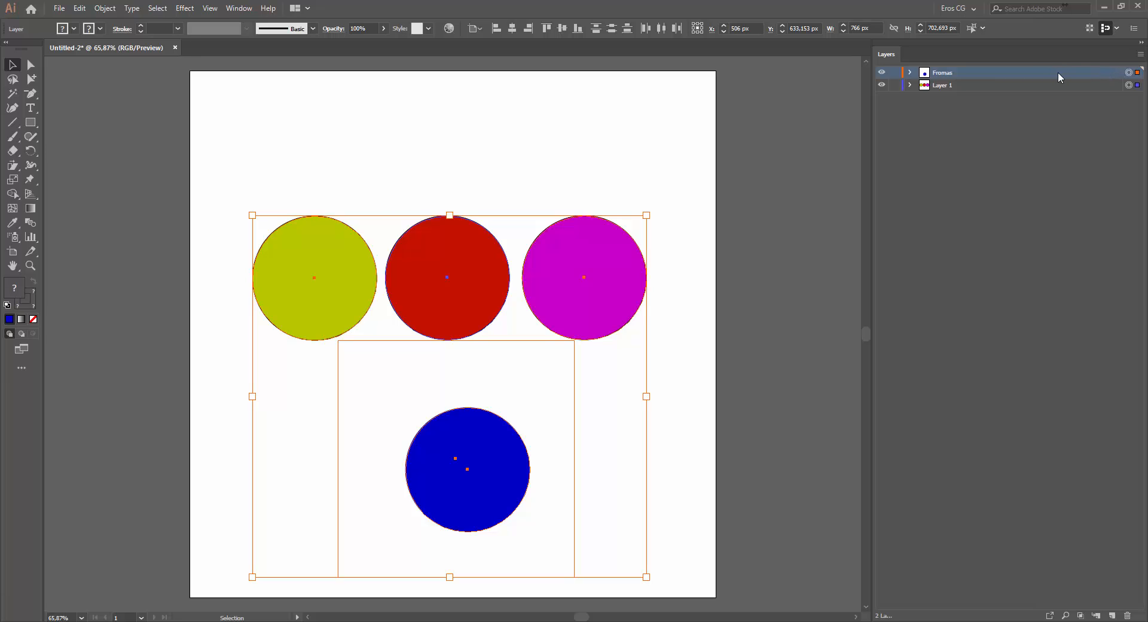
Select all artwork on Layer 1 and duplicate the layer.
click(1006, 86)
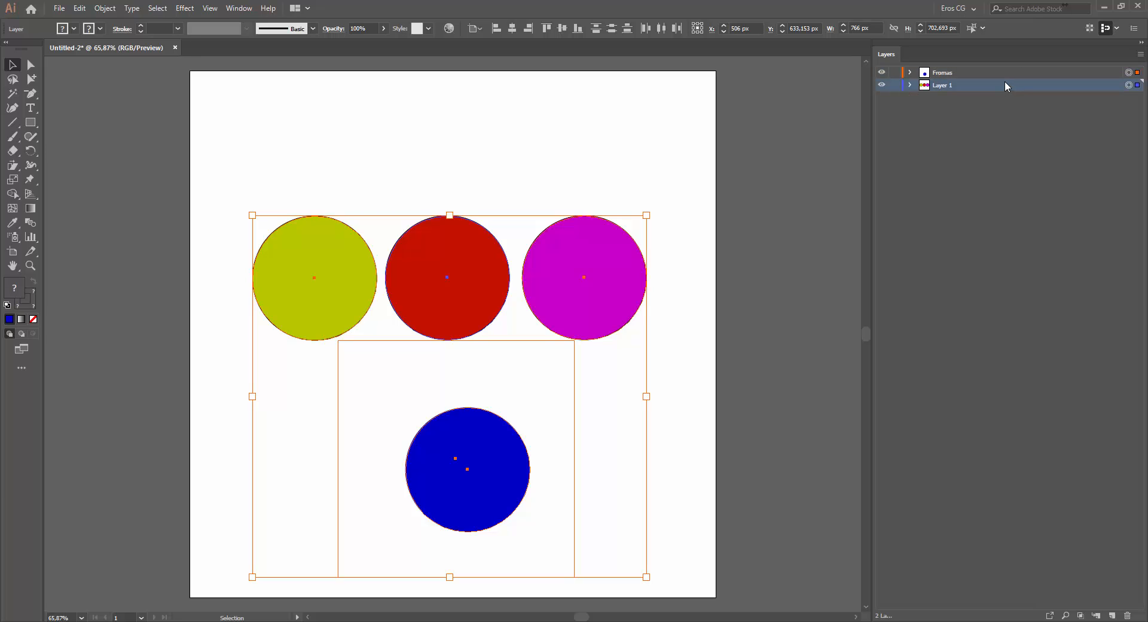
key(ctrl+z)
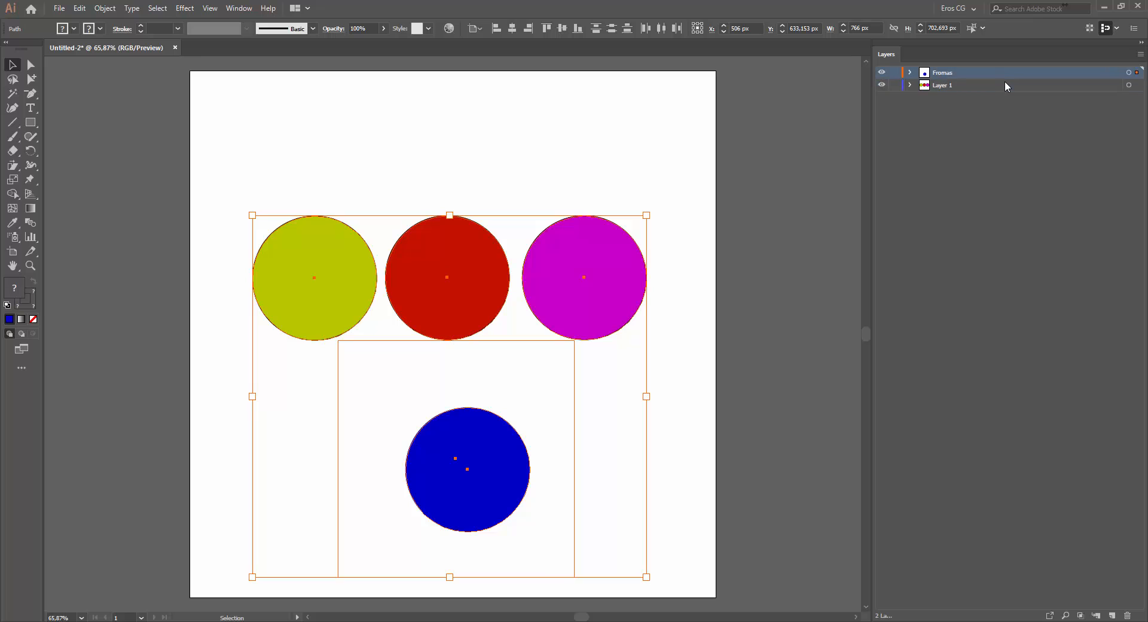
click(999, 86)
click(1129, 85)
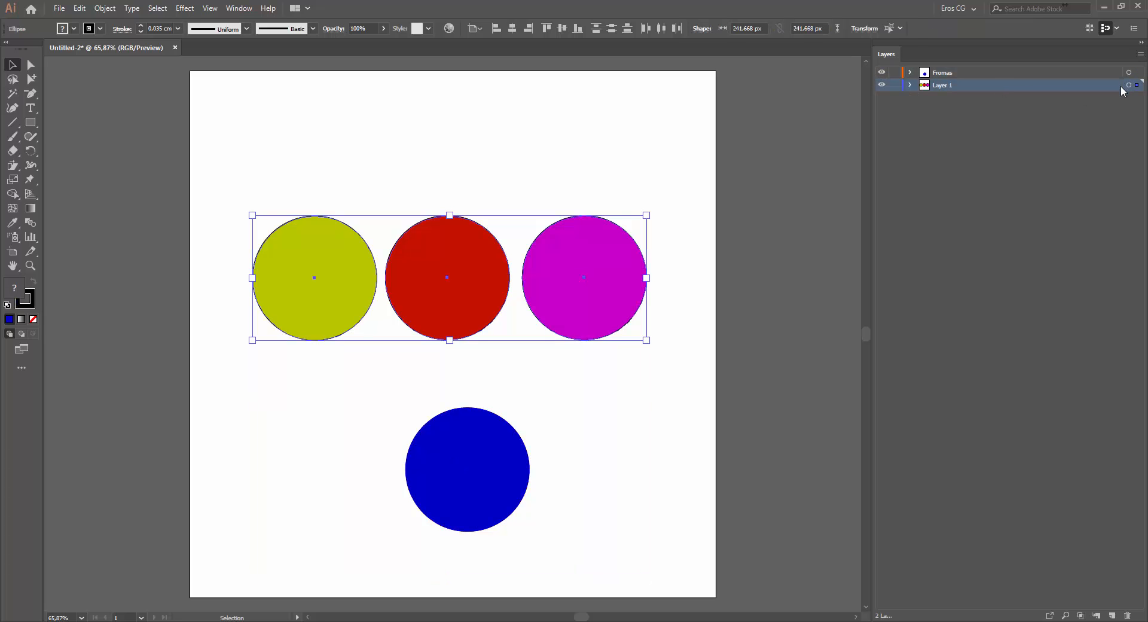
click(911, 84)
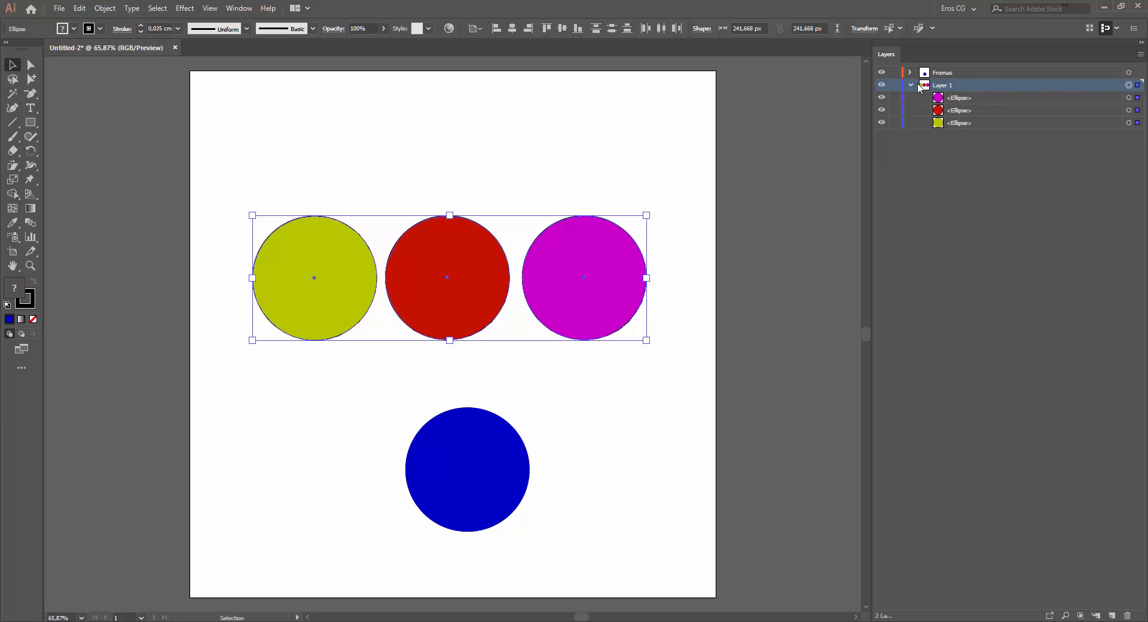
click(911, 85)
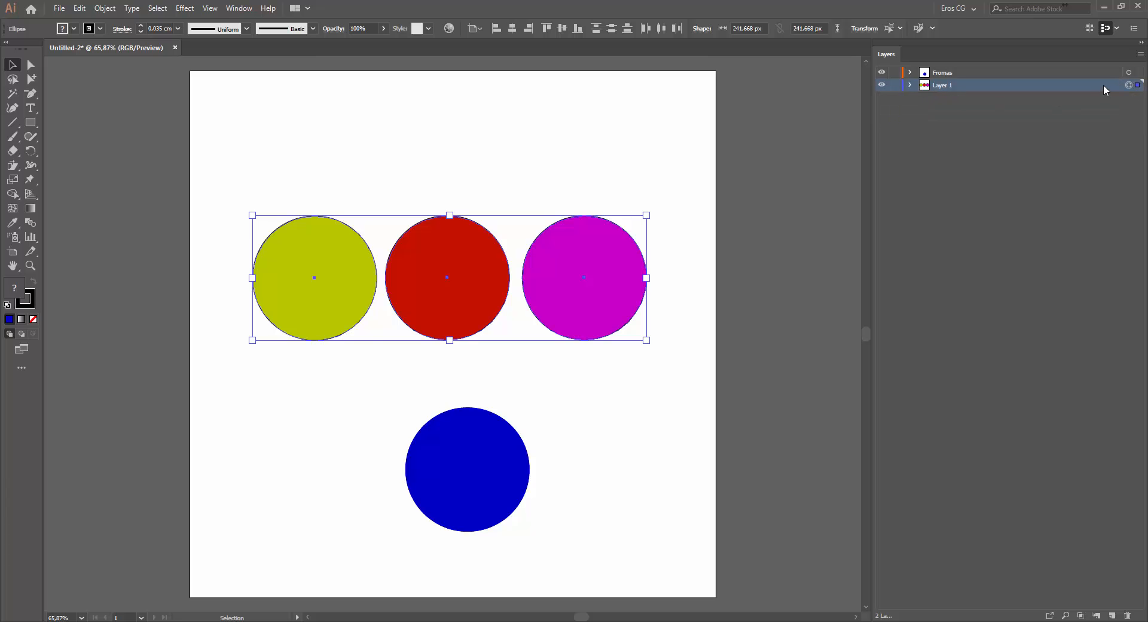
click(1142, 56)
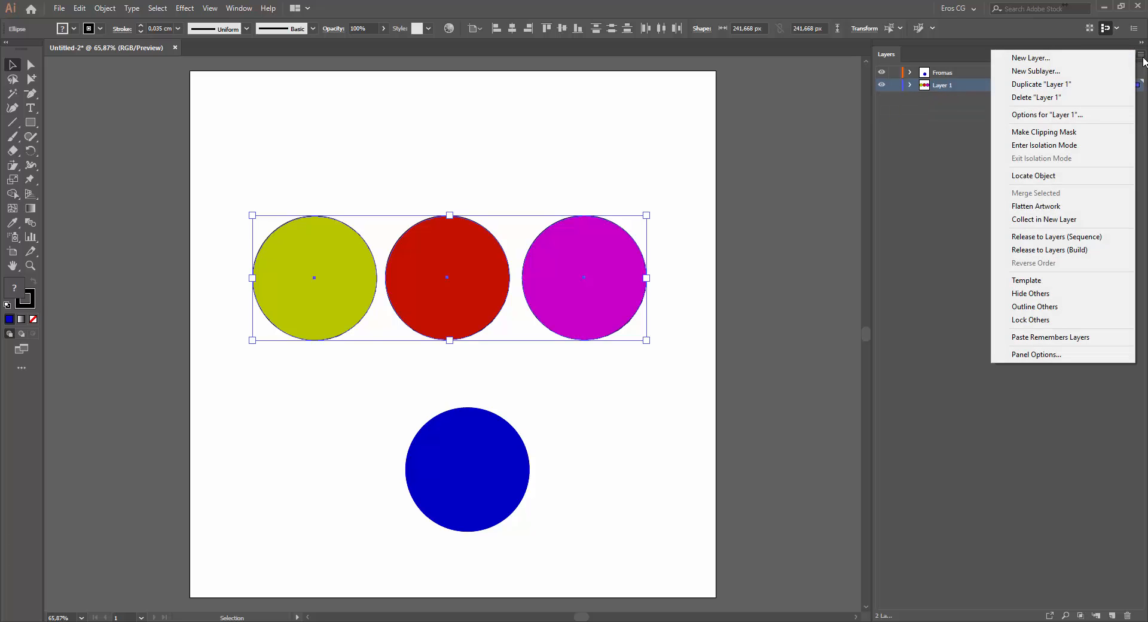
click(1070, 84)
Flatten all artwork into the Fromas layer and expand it to list its objects.
click(1071, 75)
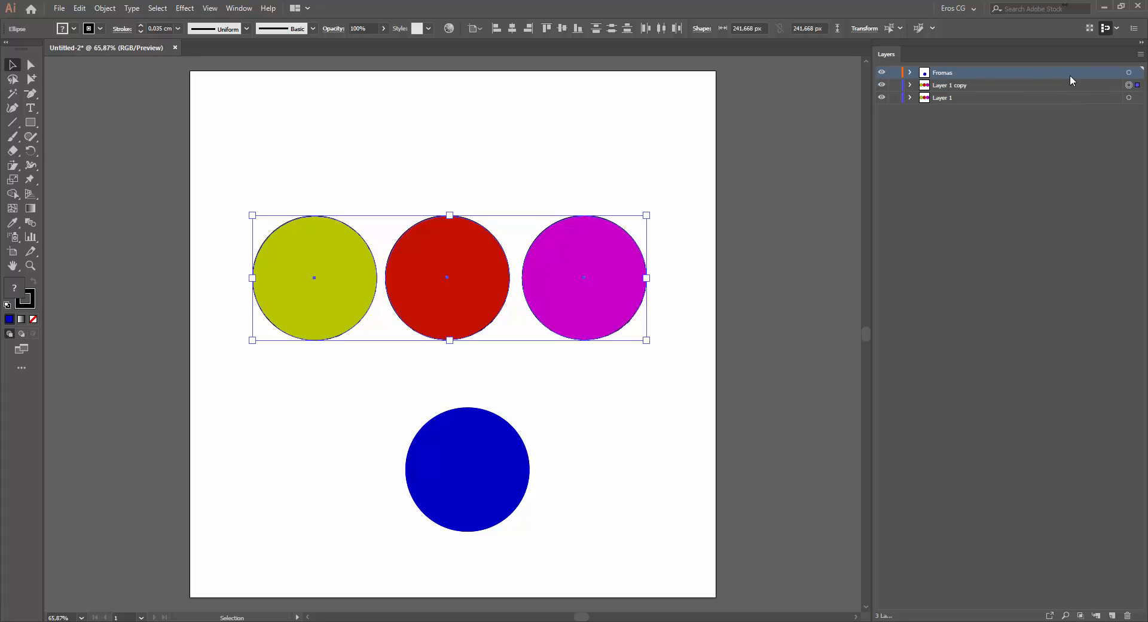
click(1131, 72)
click(1141, 55)
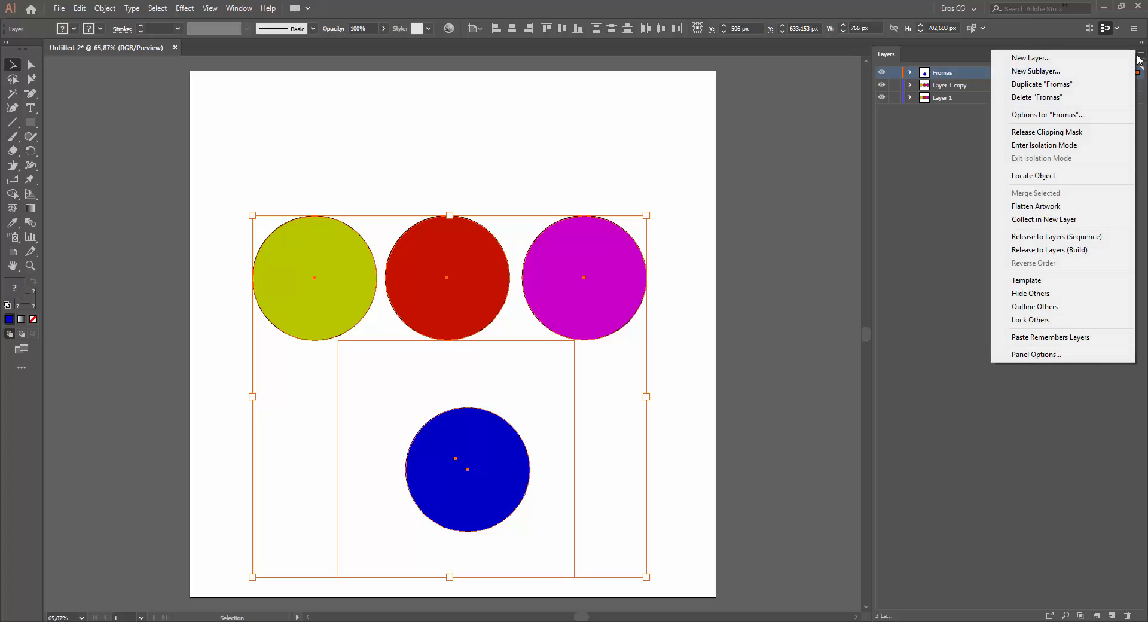
click(1045, 207)
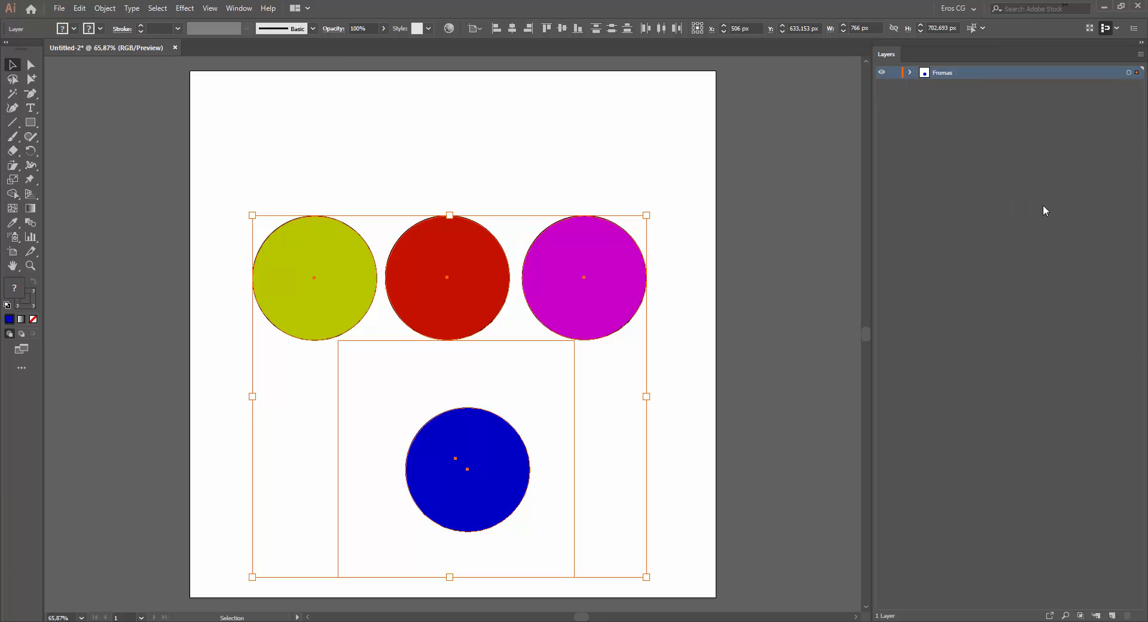
click(911, 72)
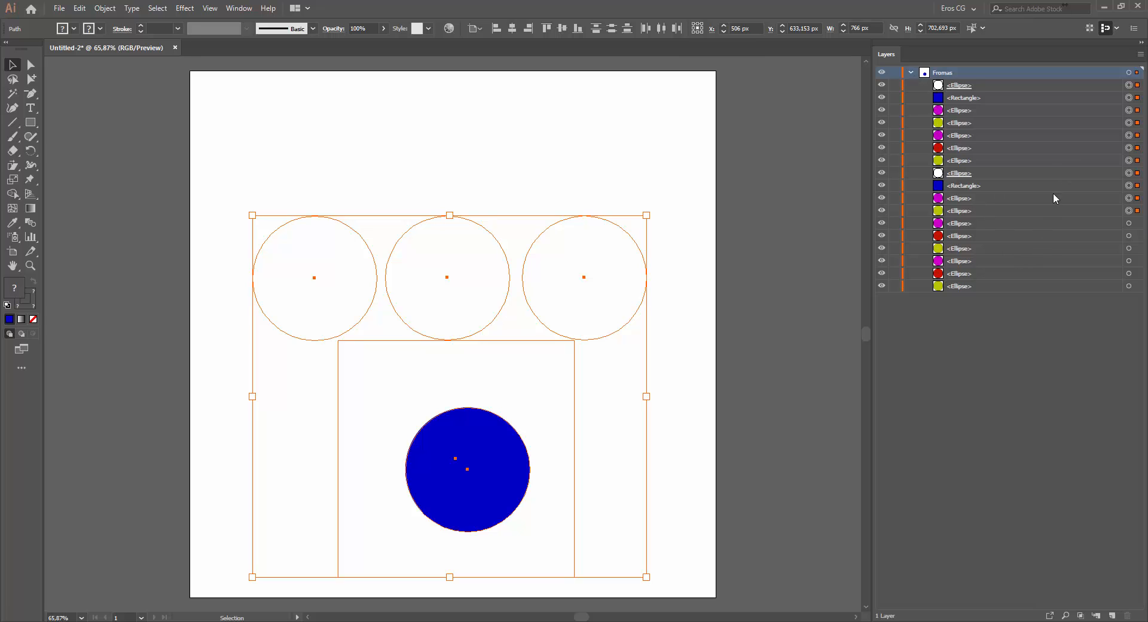
click(1141, 55)
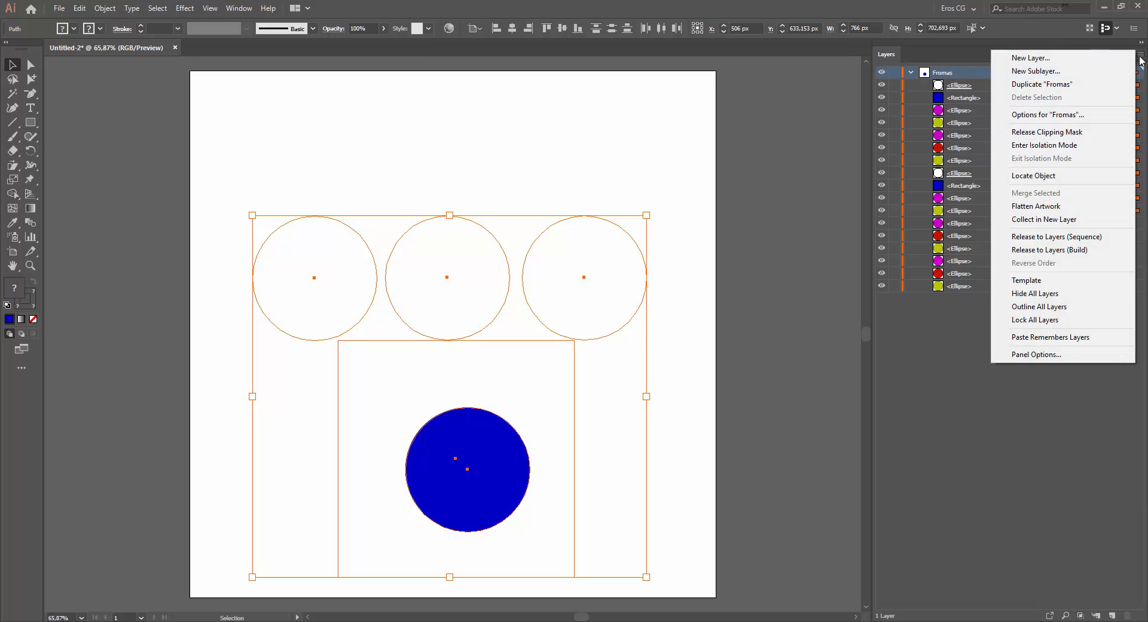
click(1060, 295)
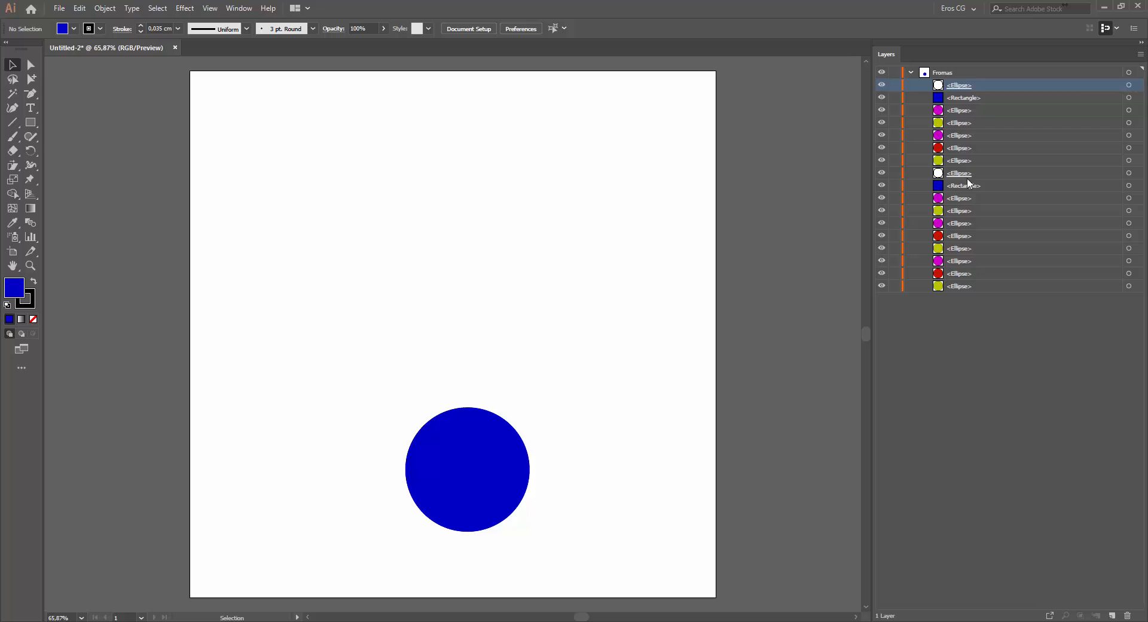
Delete both underlined clipping ellipses from the flattened Fromas layer.
click(978, 173)
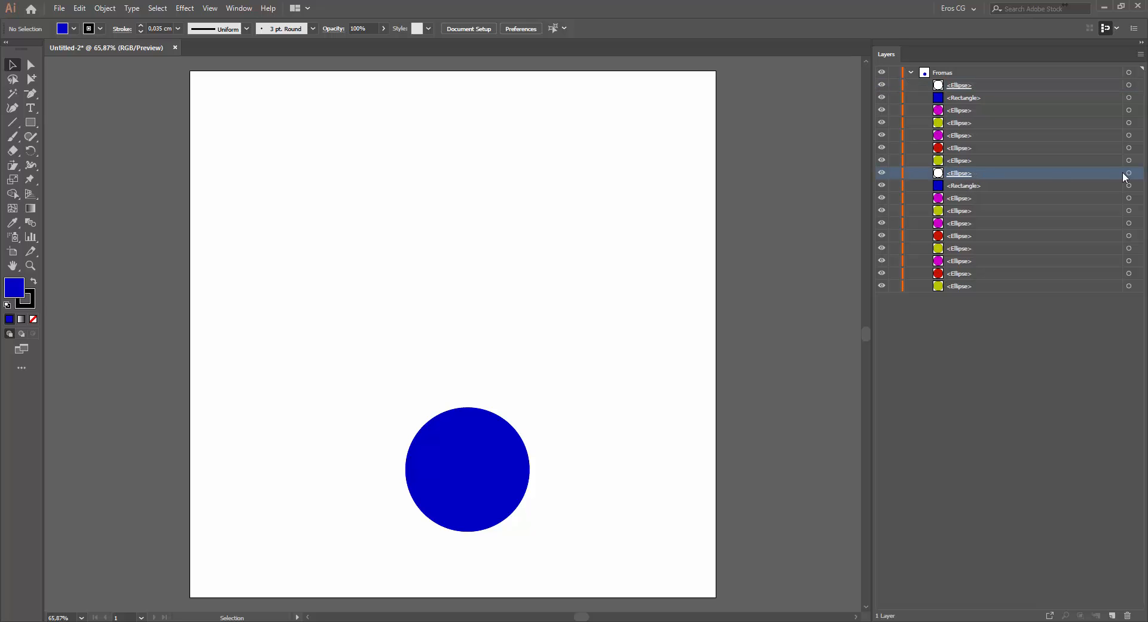
click(1129, 173)
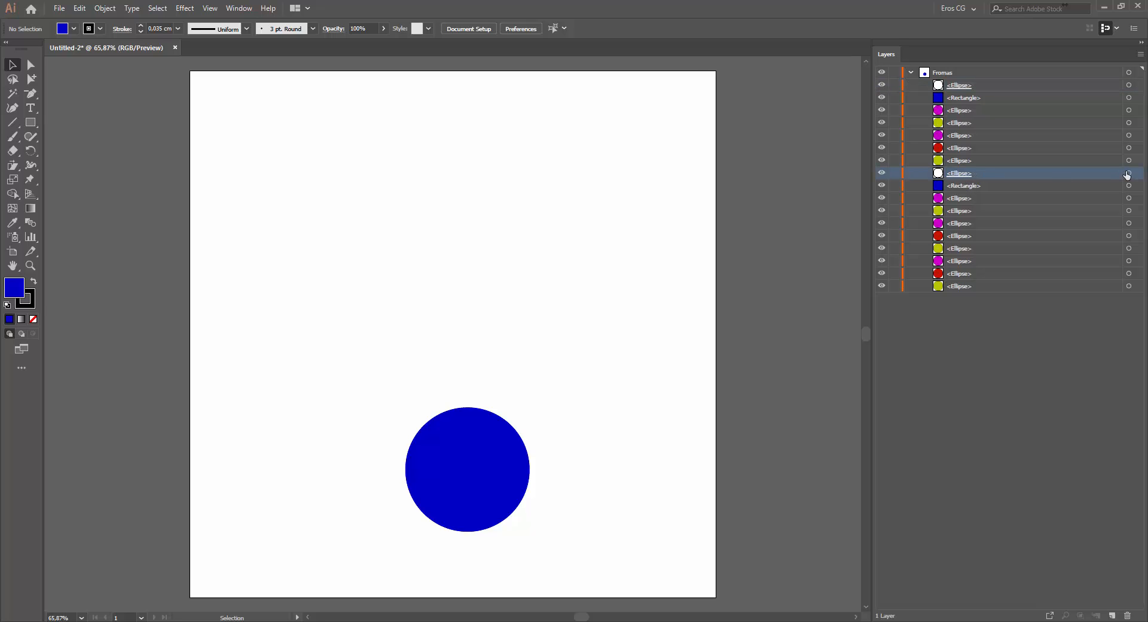
click(1128, 615)
click(973, 90)
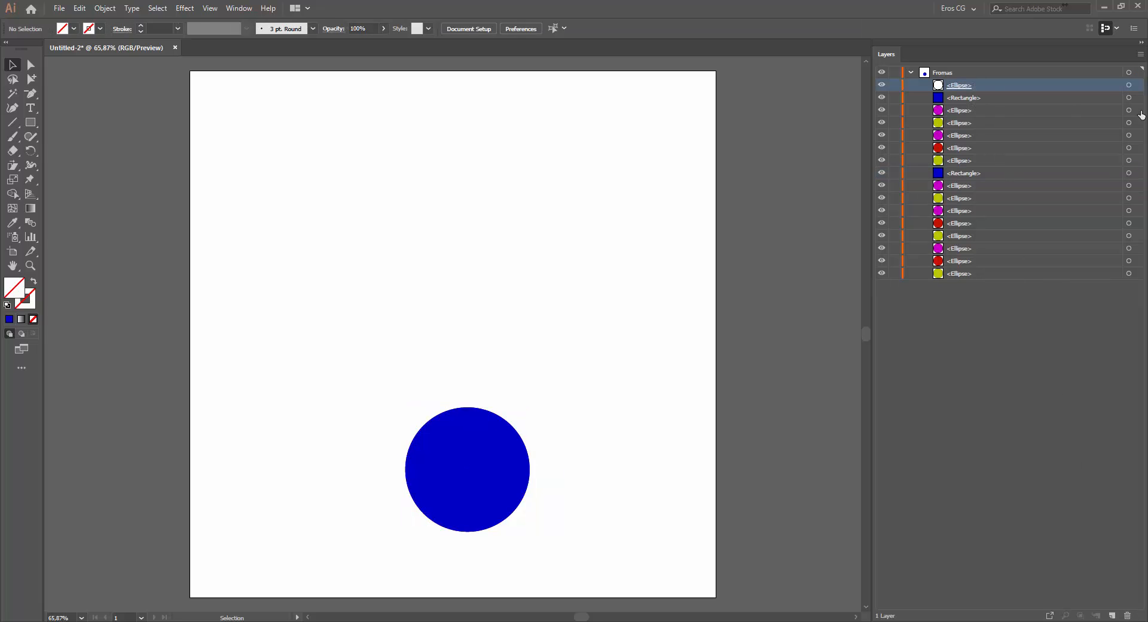
click(1128, 85)
click(1128, 615)
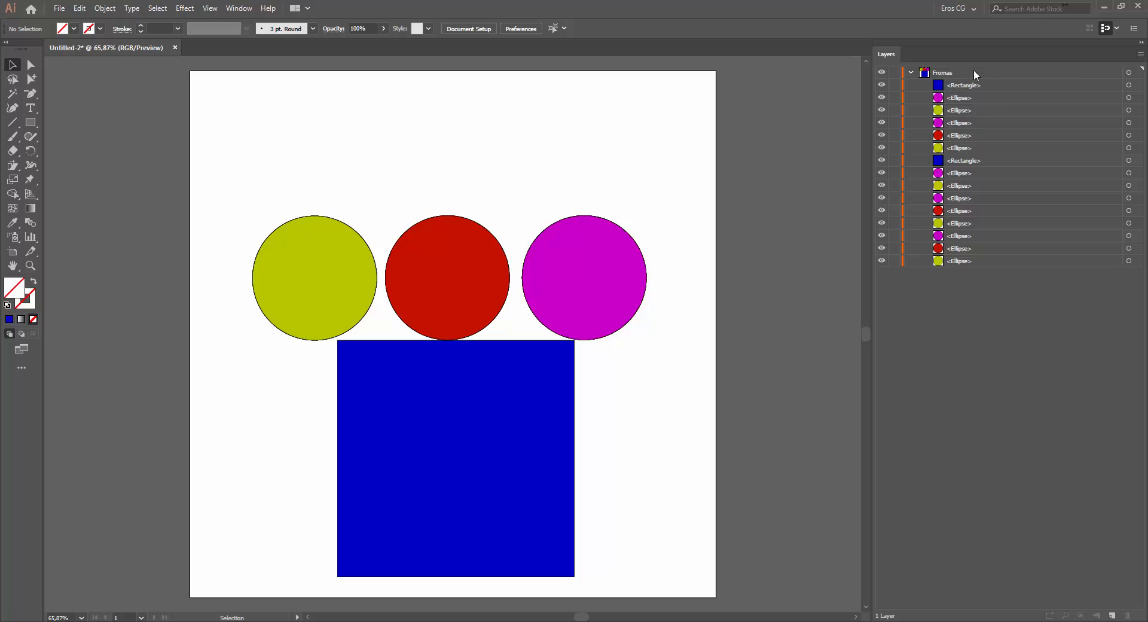
Undo the edits back to the state where Fromas holds only three ellipses and Layer 1 is separate and hidden.
click(910, 72)
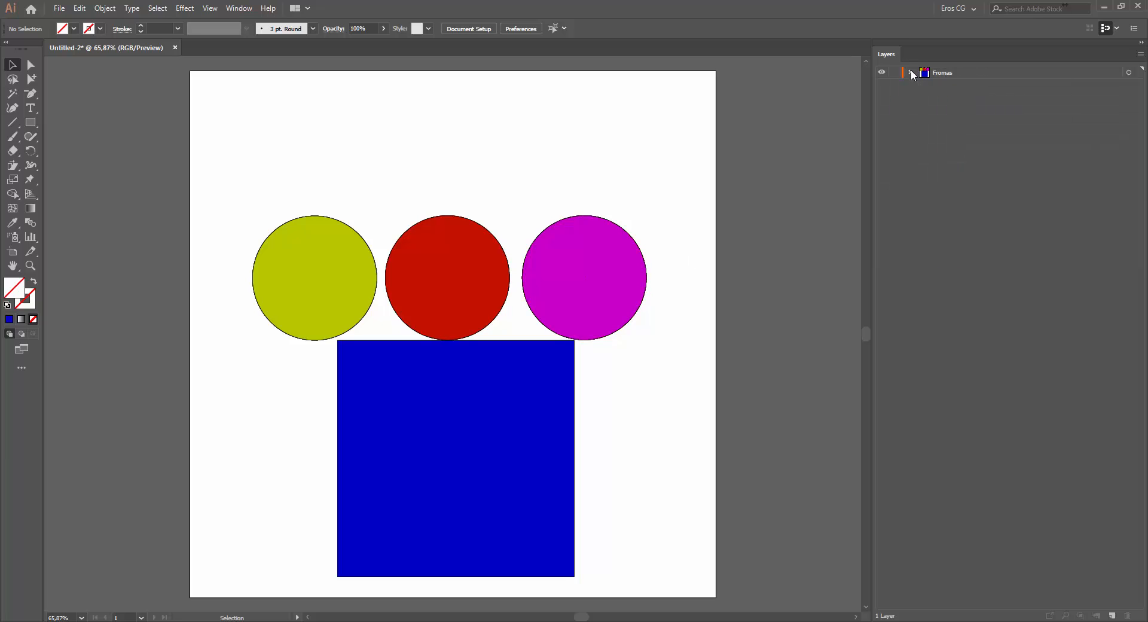
click(910, 73)
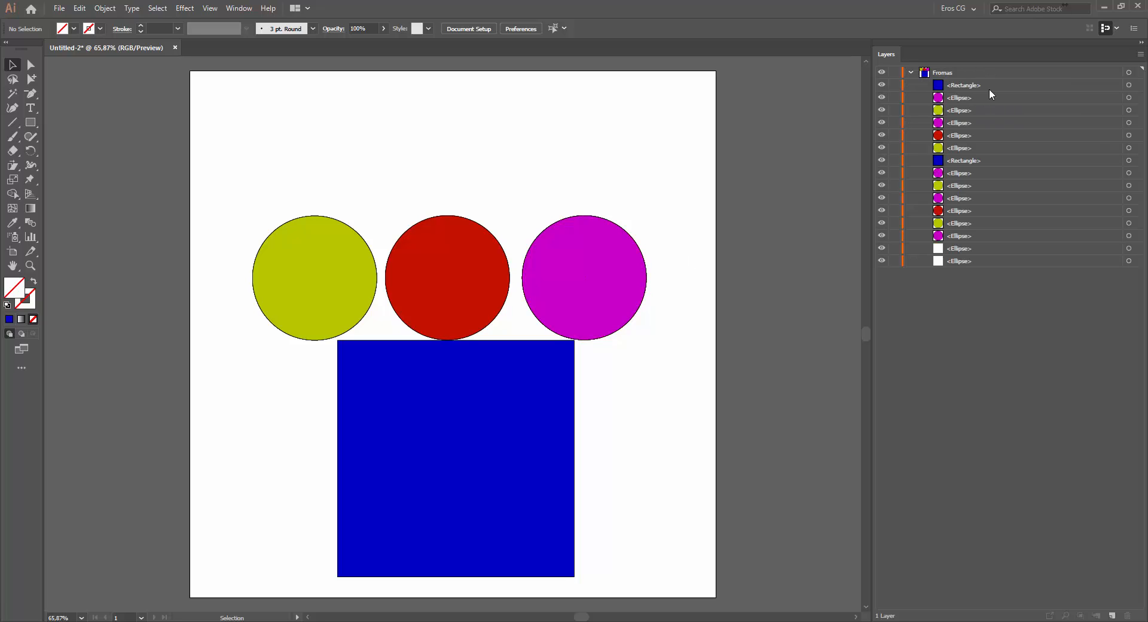
click(910, 72)
key(ctrl+z)
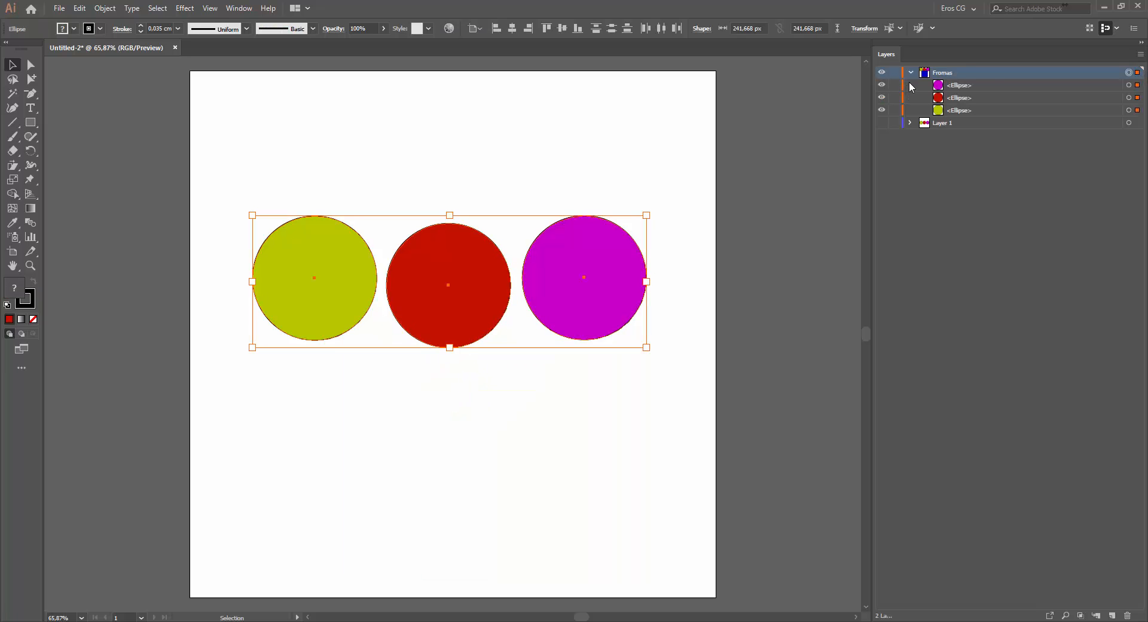
Try collecting the Fromas layer in a new layer, then undo it.
click(1139, 53)
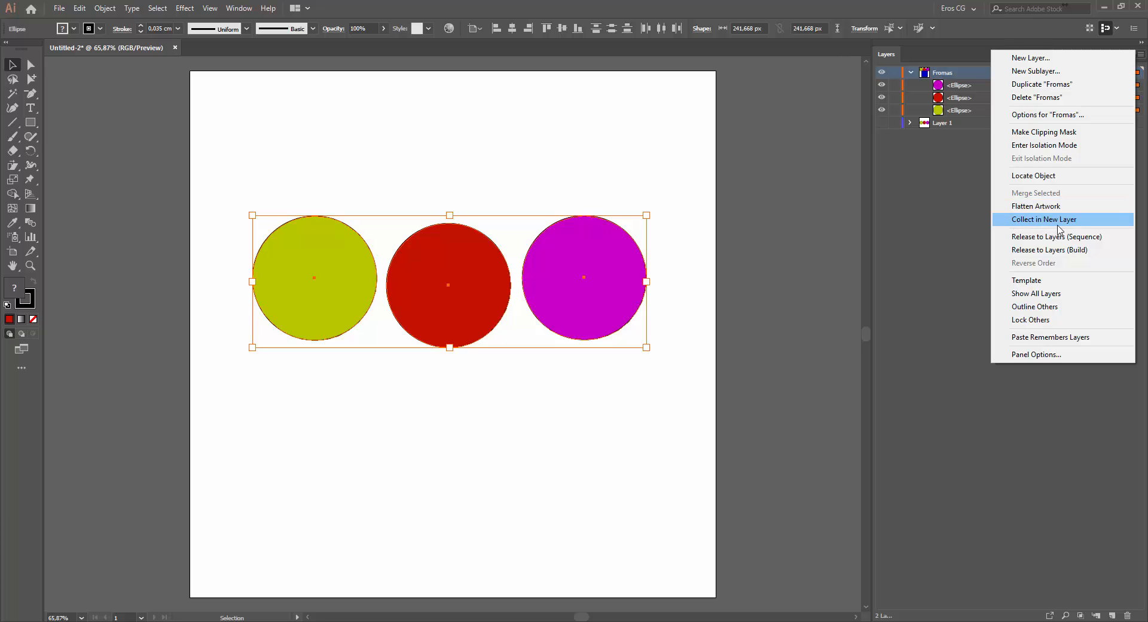
click(953, 196)
click(947, 73)
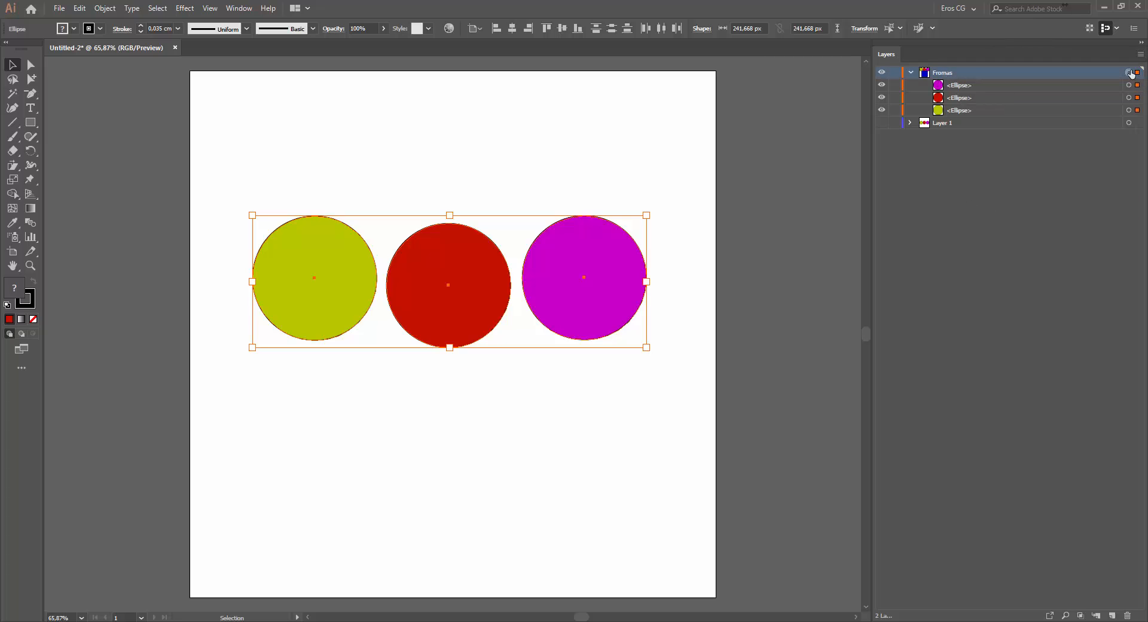
click(1140, 53)
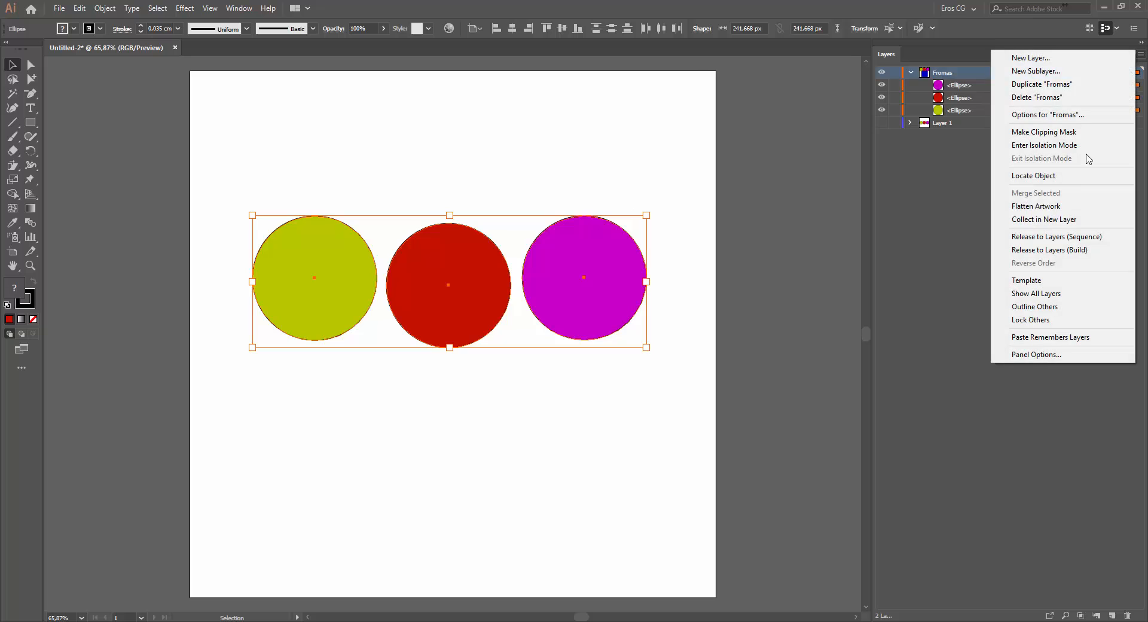
click(1051, 220)
click(910, 72)
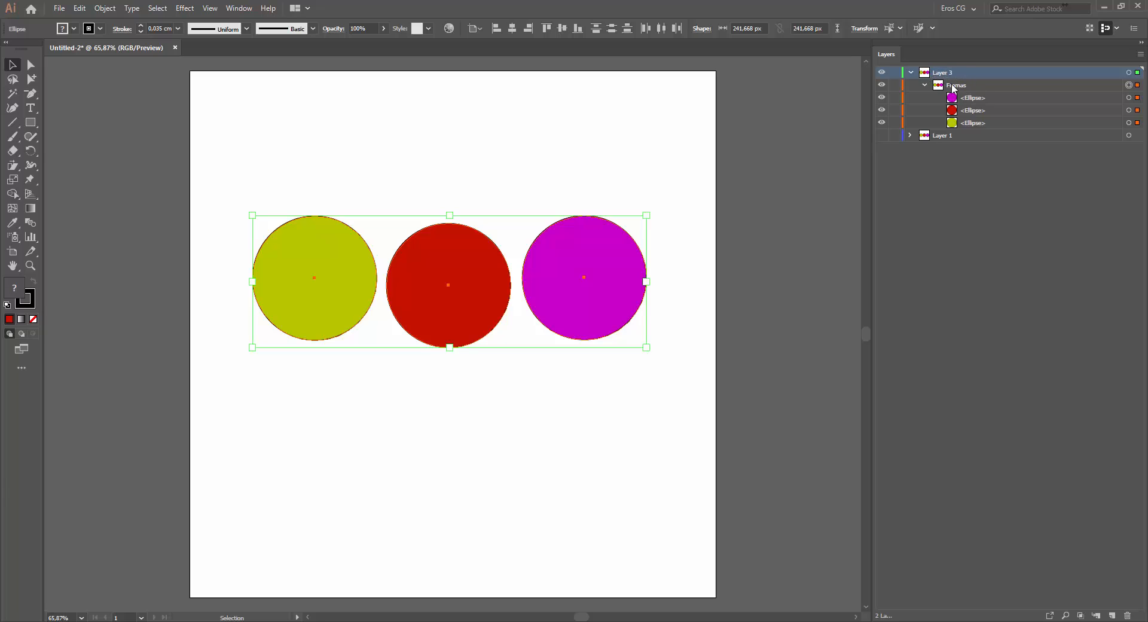
key(ctrl+z)
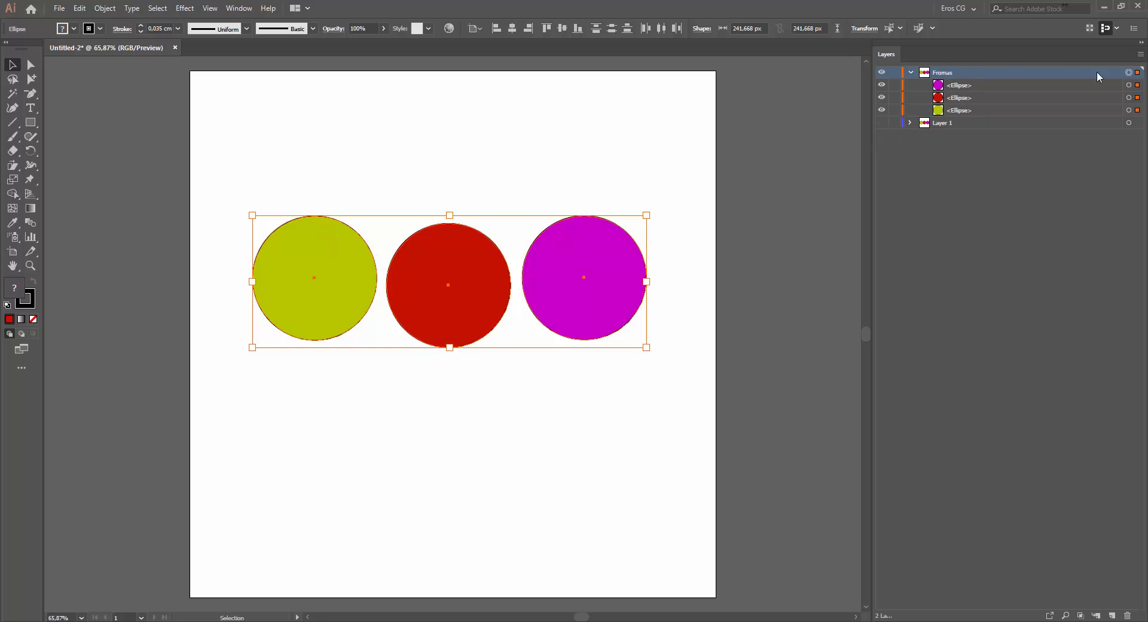
Select the three ellipses in Fromas and collect them in a new layer, checking its contents before collapsing Fromas.
click(1129, 85)
shift+click(1128, 98)
shift+click(1128, 110)
click(998, 109)
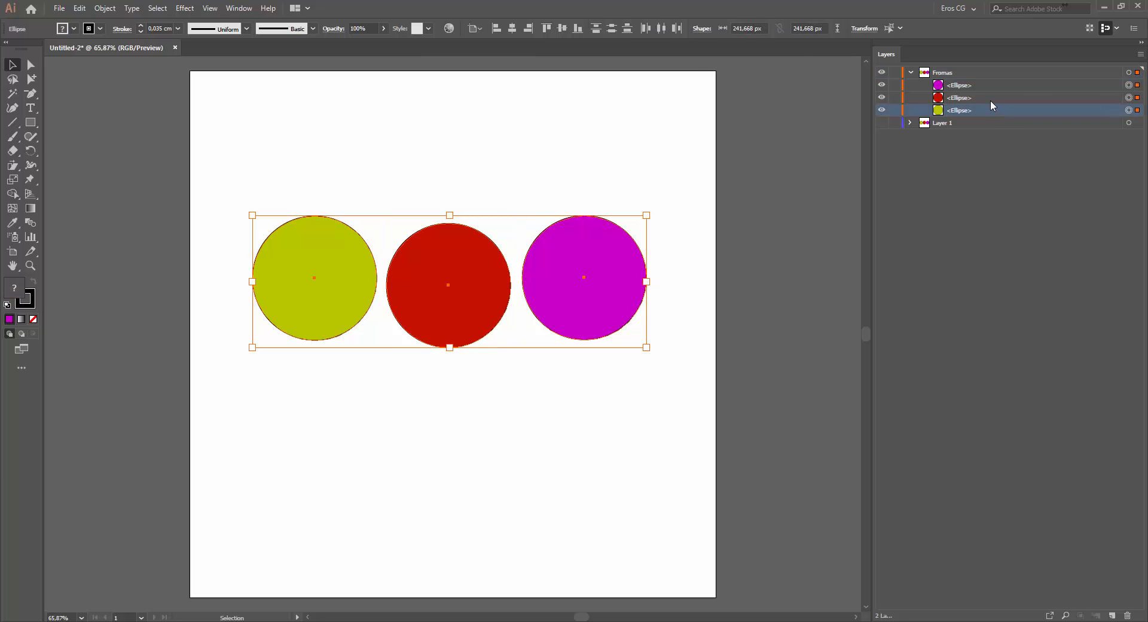
shift+click(991, 99)
shift+click(1002, 85)
click(1141, 54)
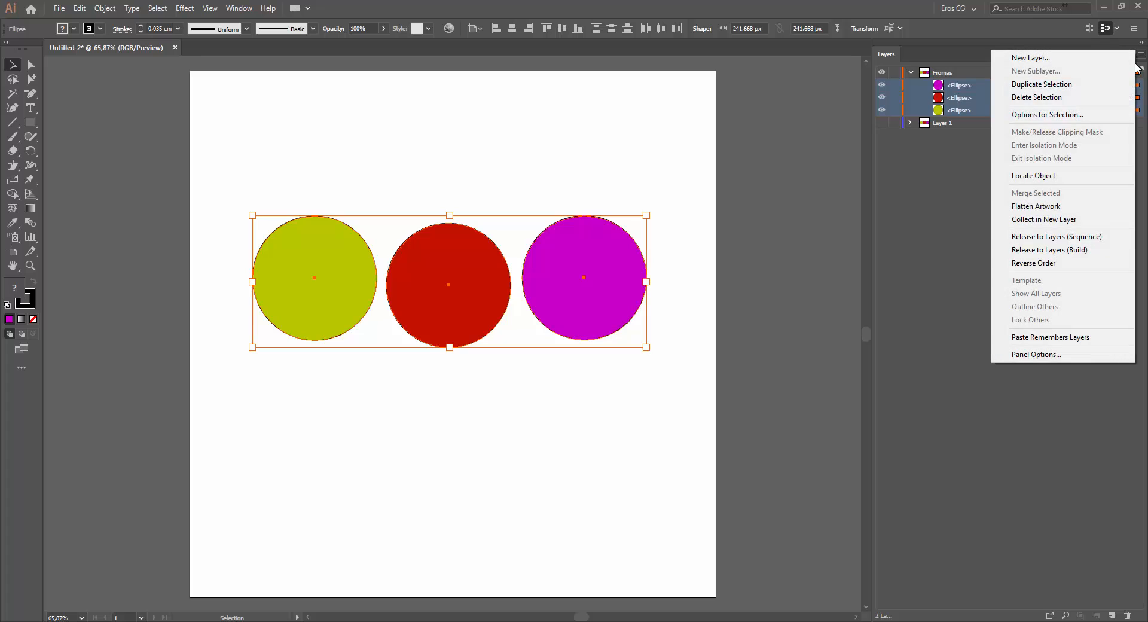
click(1051, 221)
click(924, 86)
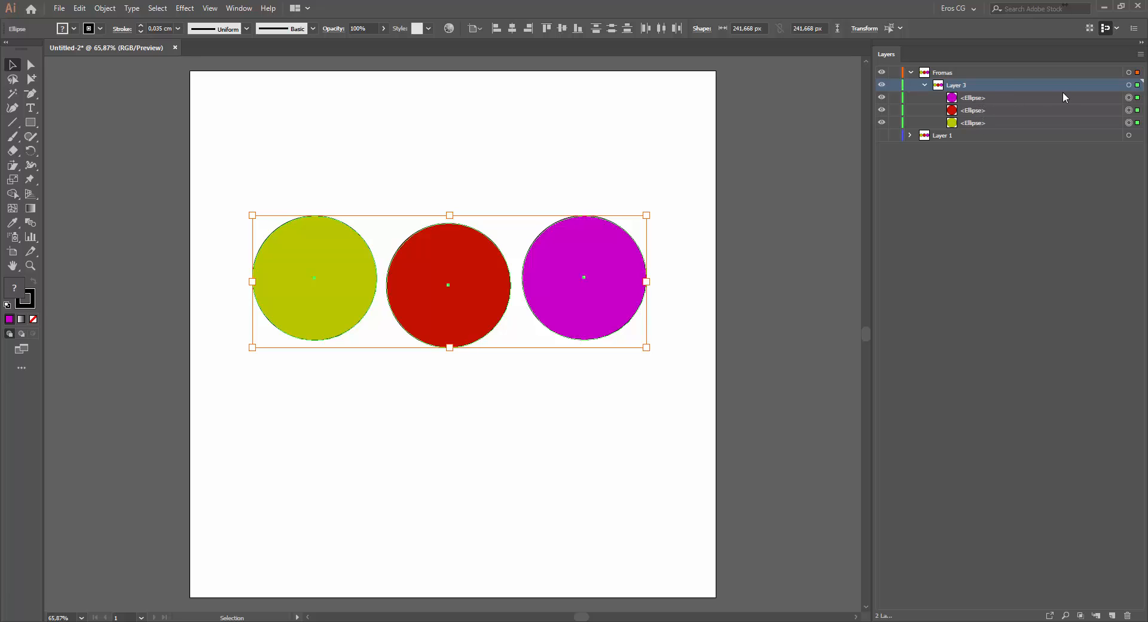
click(925, 86)
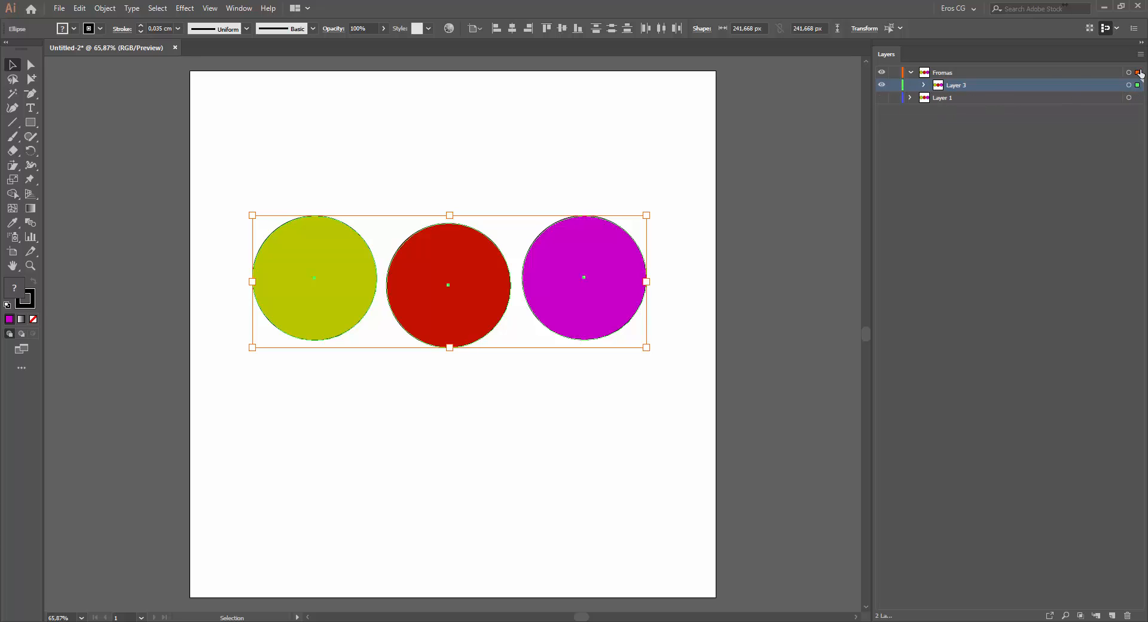
click(911, 73)
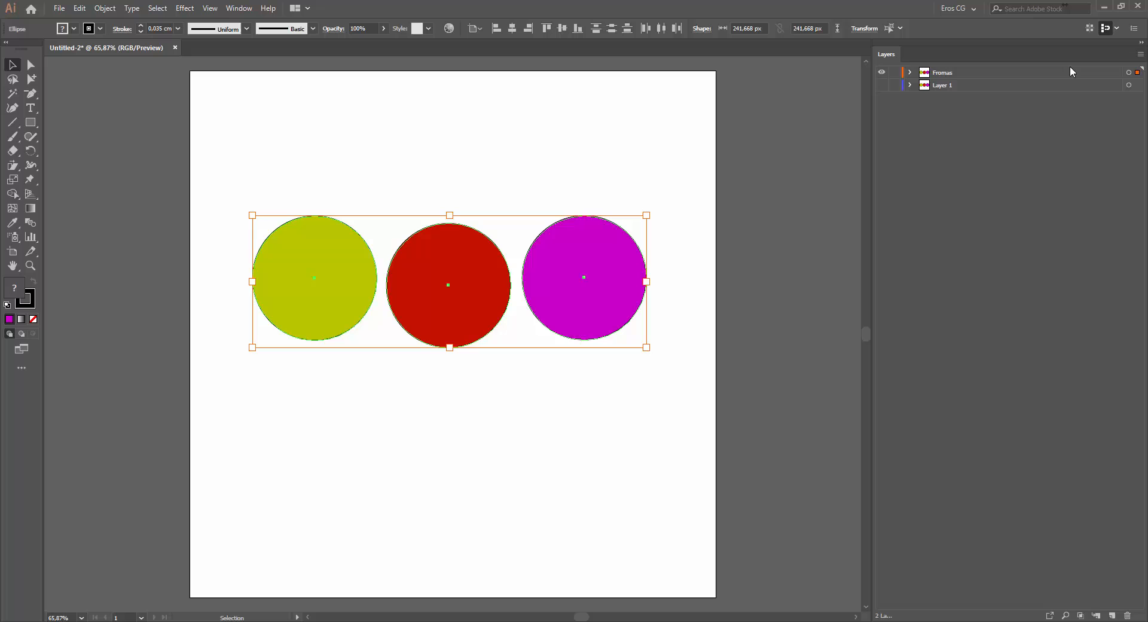
click(1140, 53)
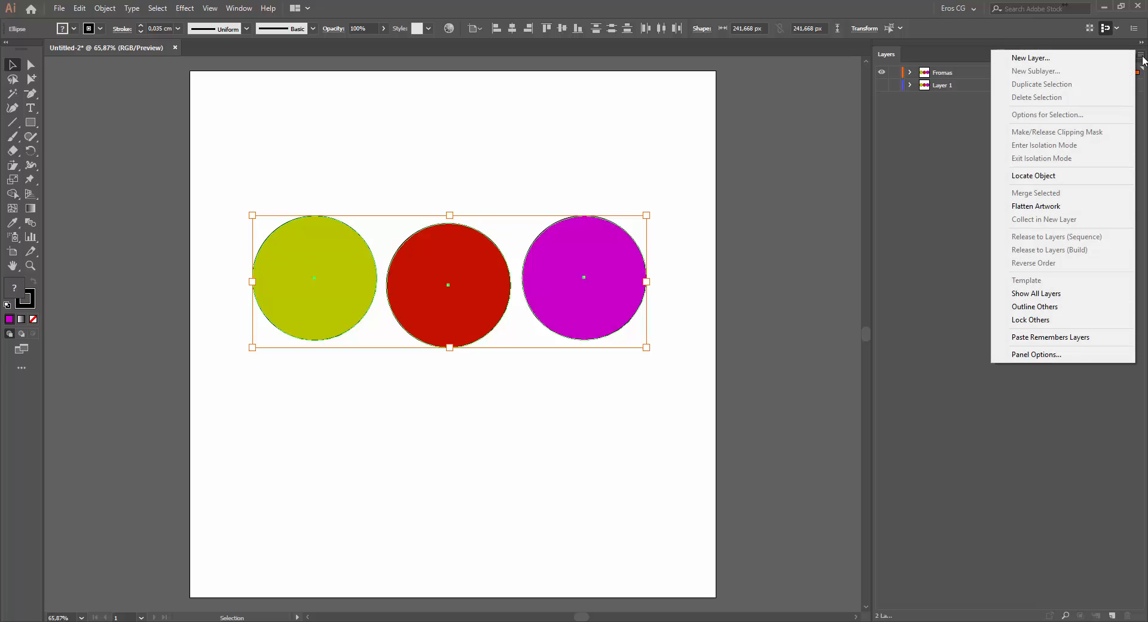
click(927, 193)
click(911, 73)
click(910, 73)
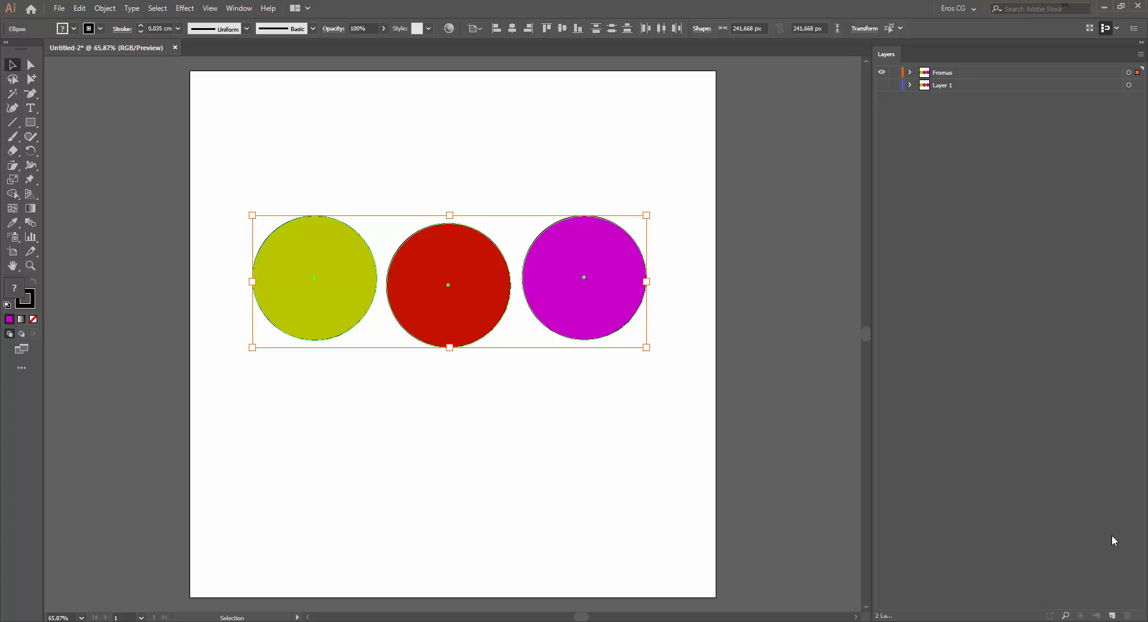
Create seven new empty layers above the Fromas layer.
click(1112, 616)
click(1112, 616)
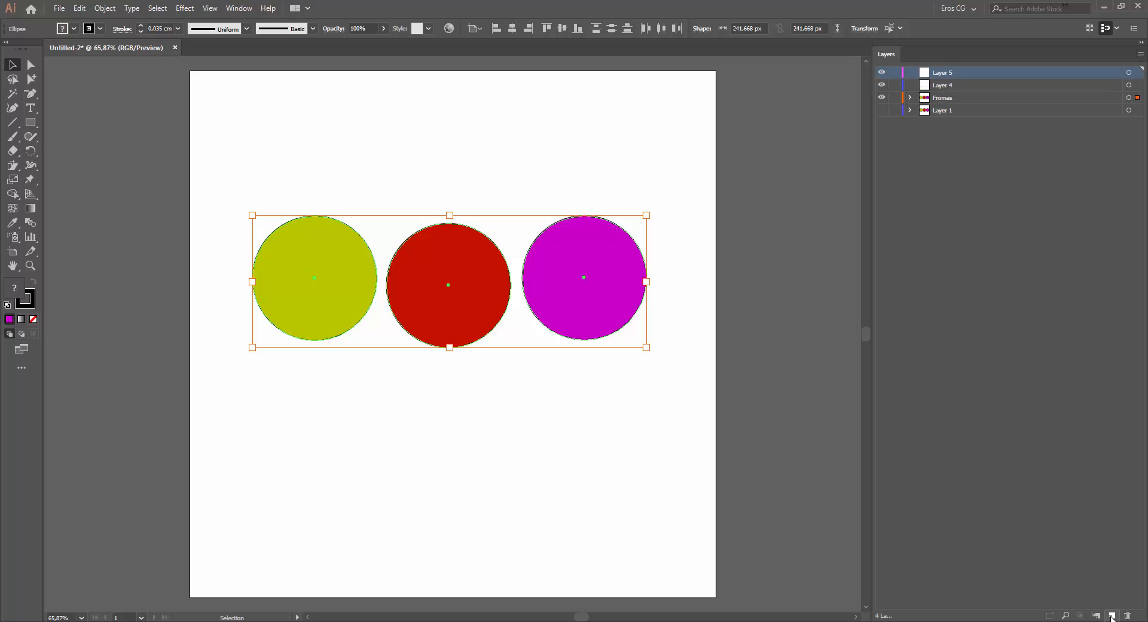
click(1112, 615)
click(1112, 616)
click(1111, 616)
click(1112, 616)
click(1112, 616)
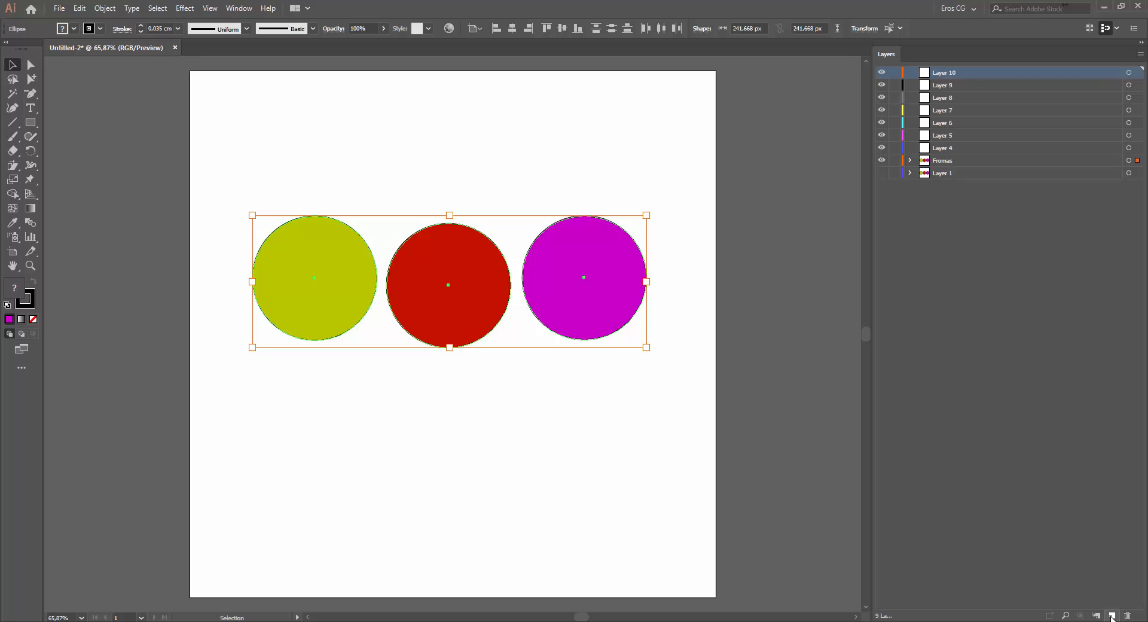
Select the range from Layer 4 to Layer 10 and reverse its order.
click(951, 149)
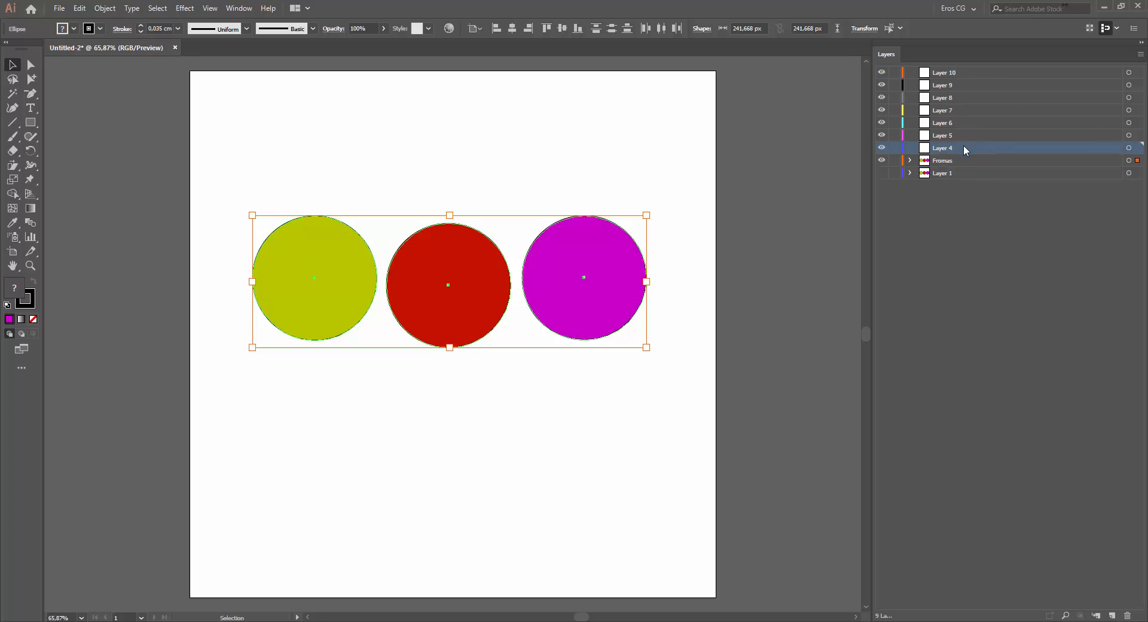
click(954, 73)
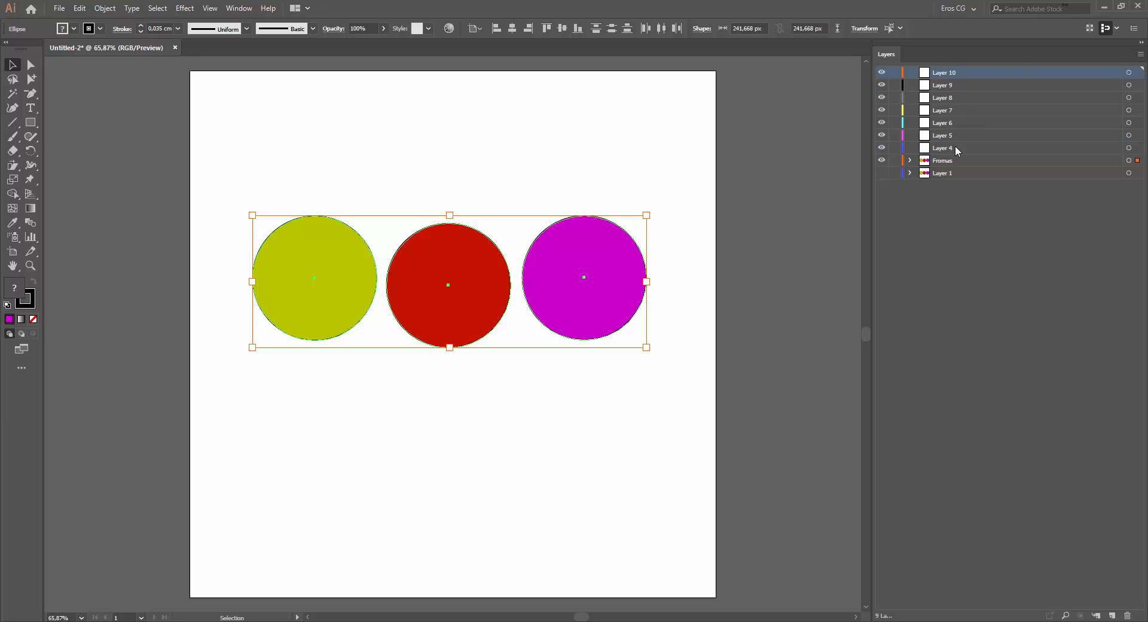
click(963, 148)
shift+click(959, 74)
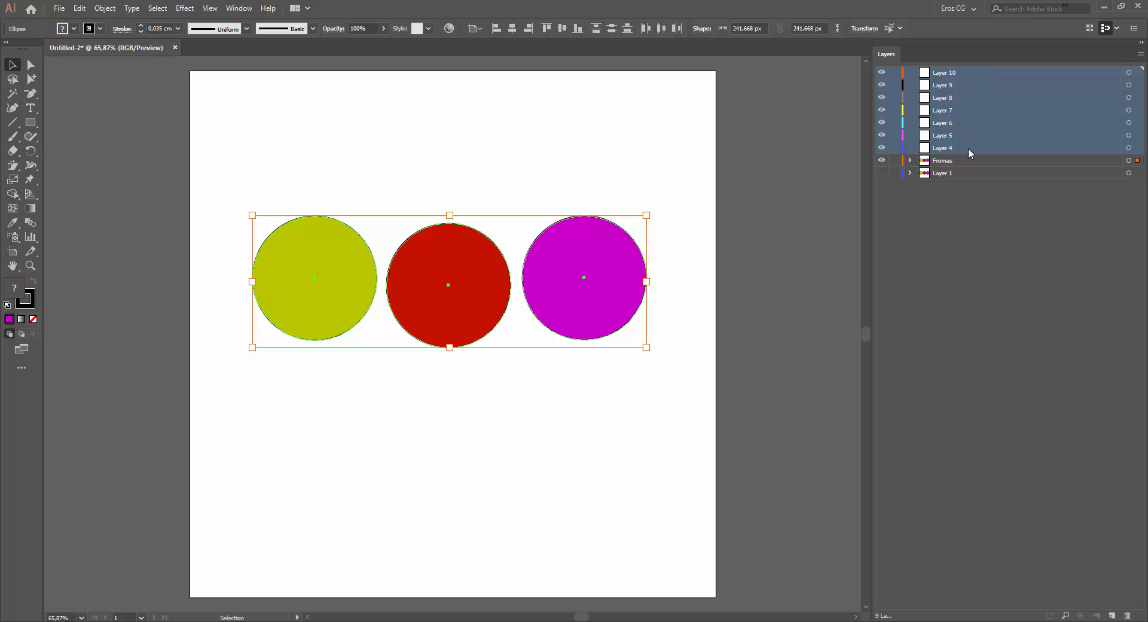
click(1141, 54)
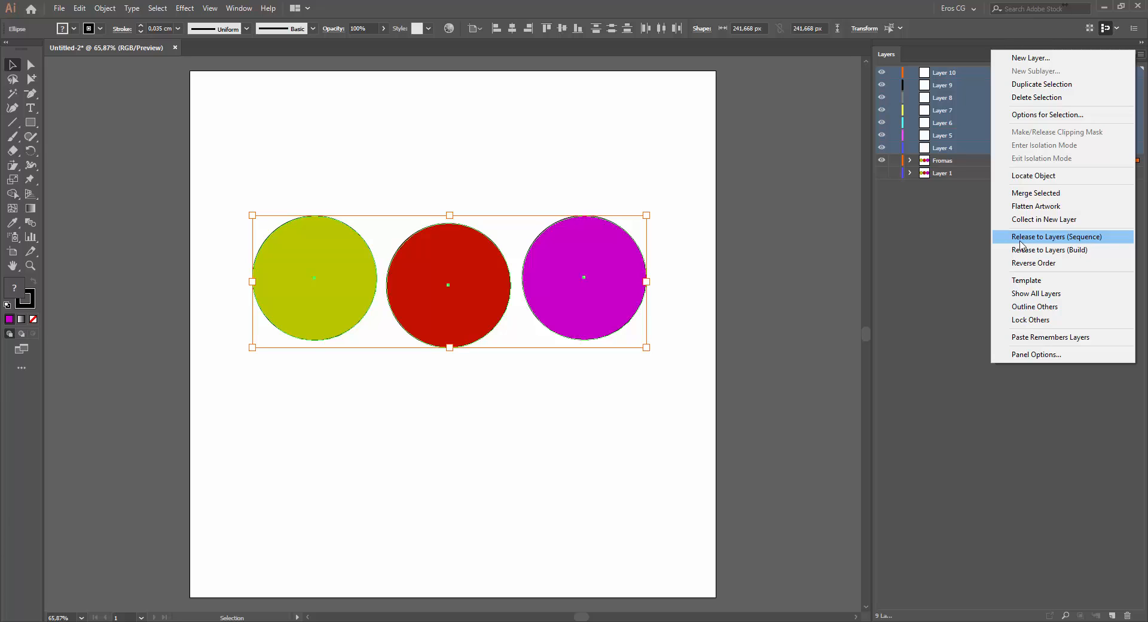
click(1043, 269)
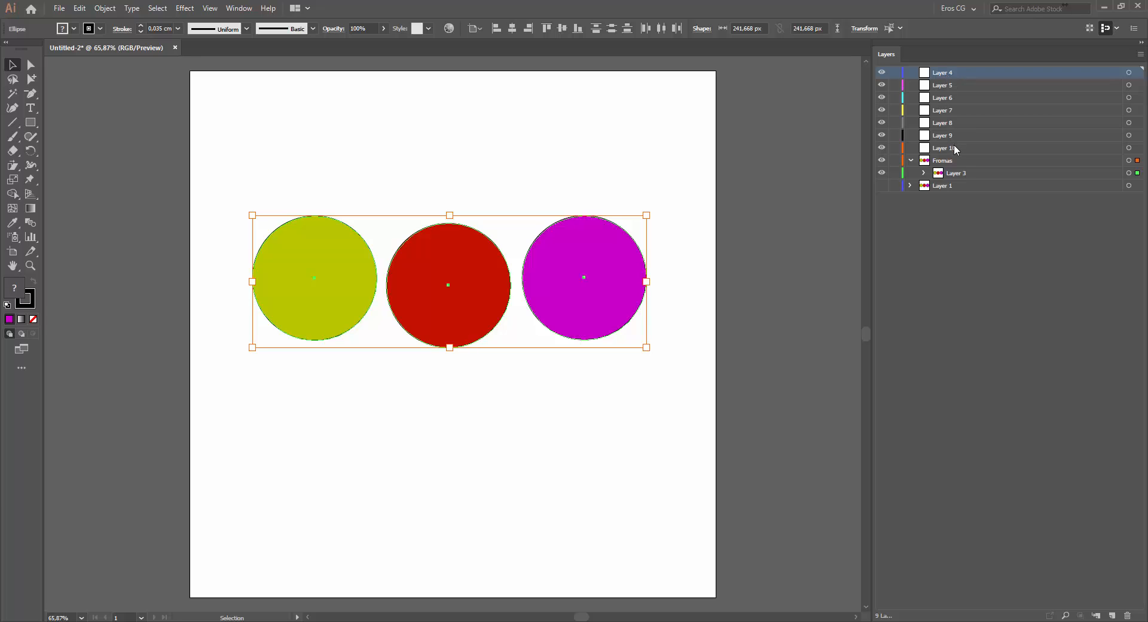
Try to release Layer 3 inside Fromas to layers using the Sequence option.
click(1141, 54)
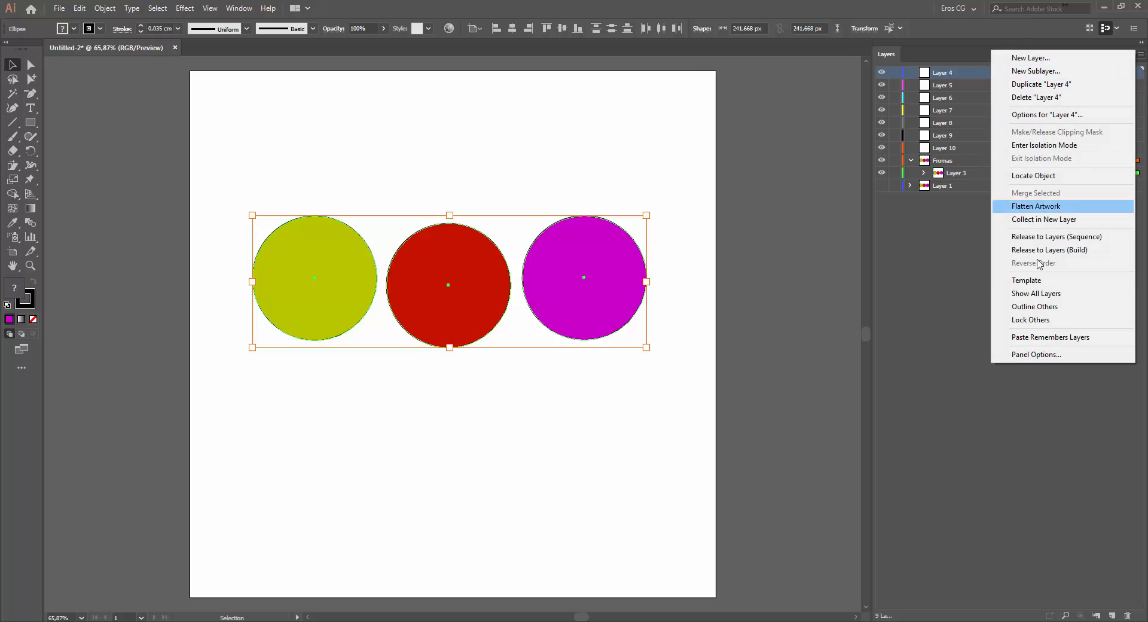
click(900, 265)
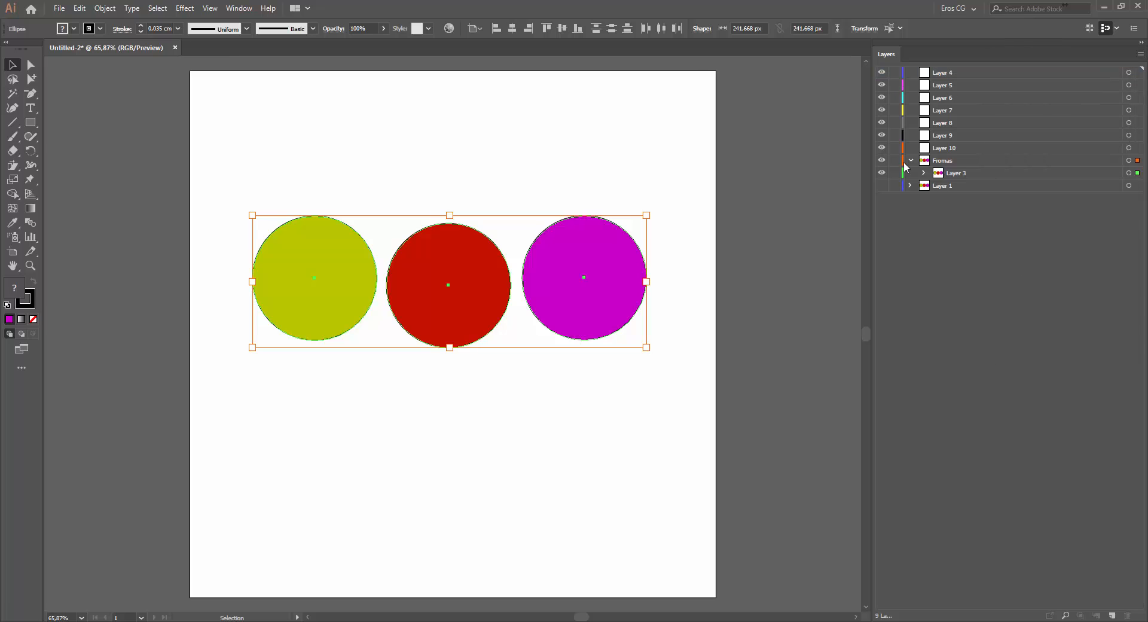
click(948, 173)
click(1141, 54)
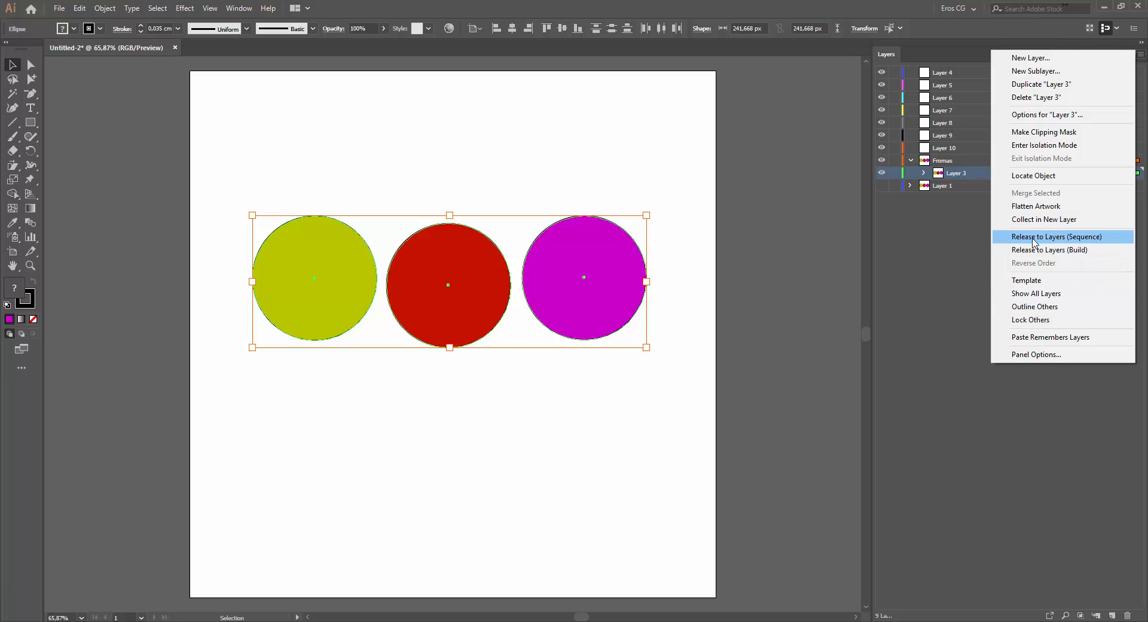
click(1055, 239)
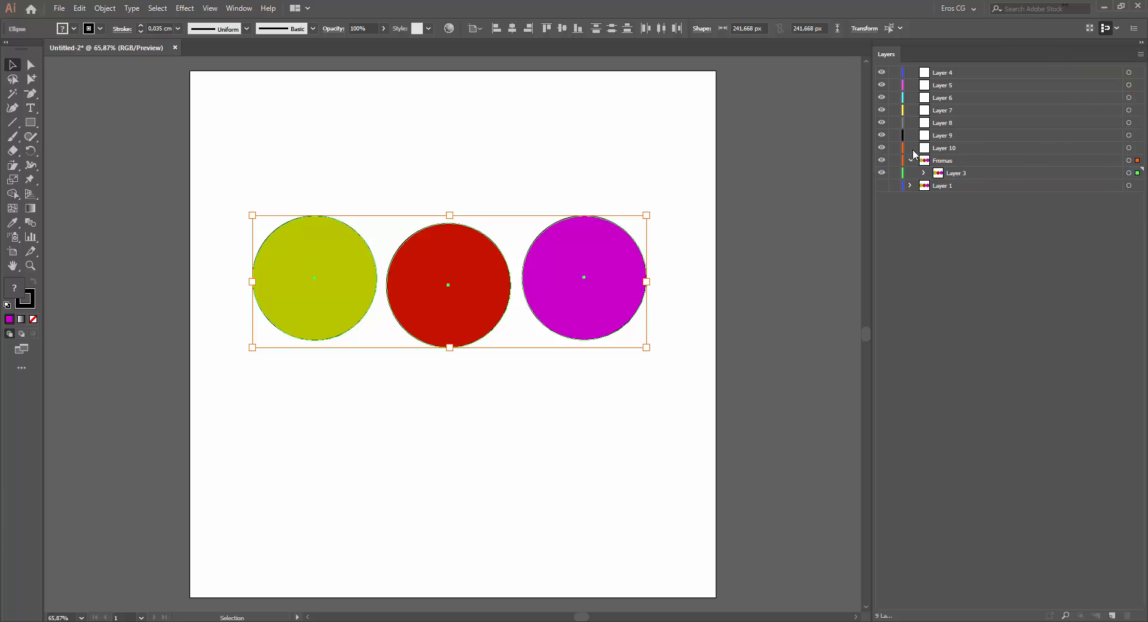
Move the three ellipses out of Layer 3 directly into Fromas and delete the emptied Layer 3.
click(923, 173)
click(980, 187)
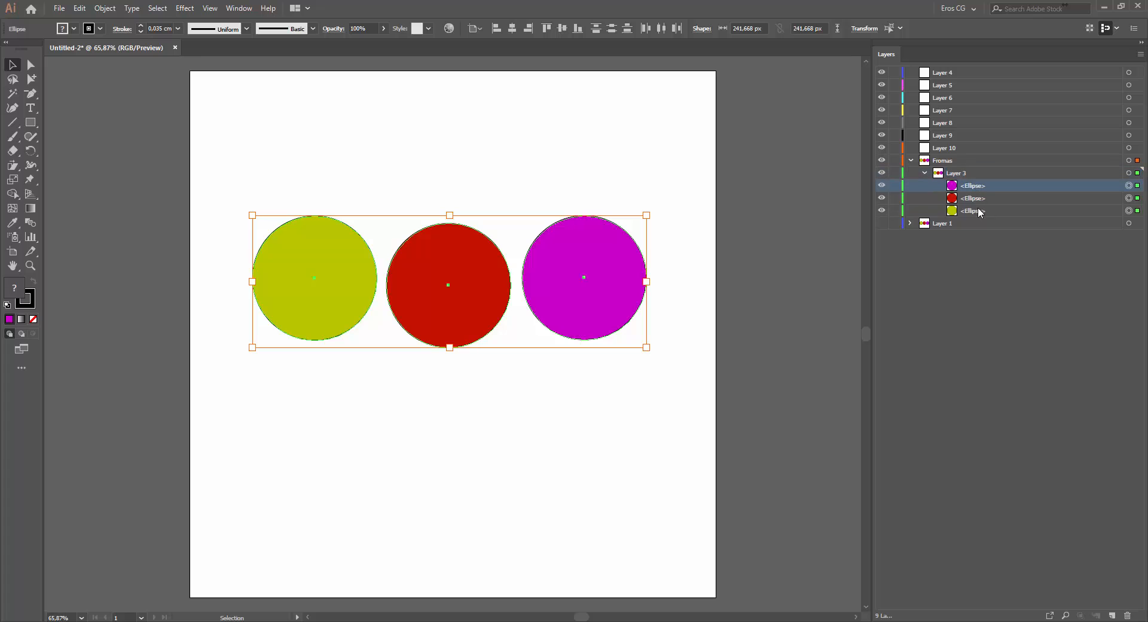
ctrl+click(981, 211)
ctrl+click(972, 198)
drag(969, 192, 954, 172)
click(960, 211)
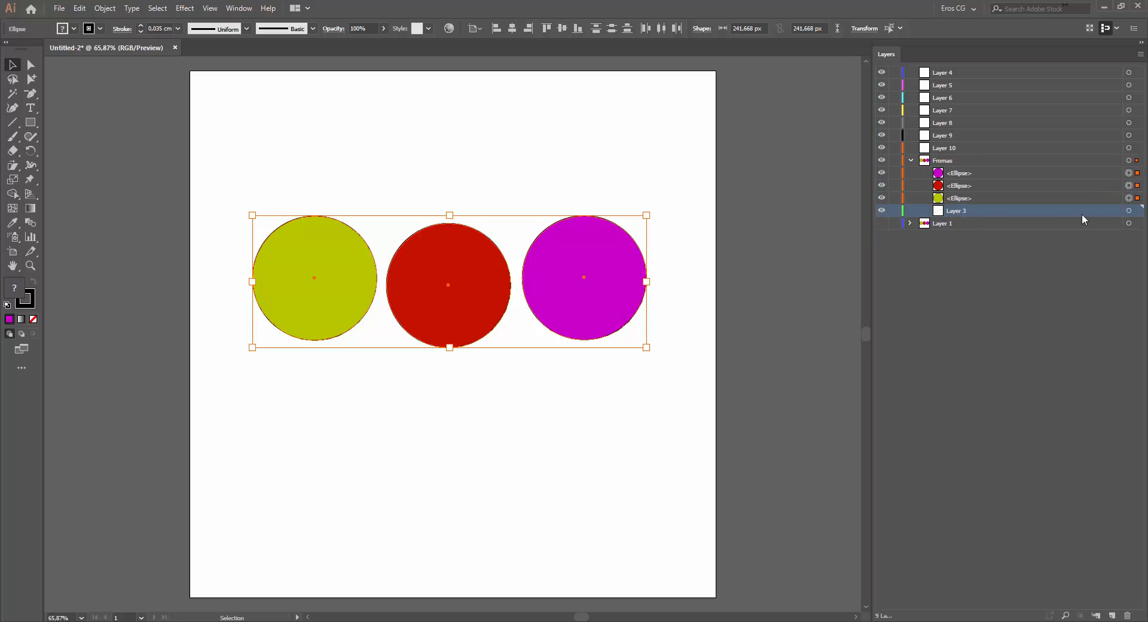
click(1128, 210)
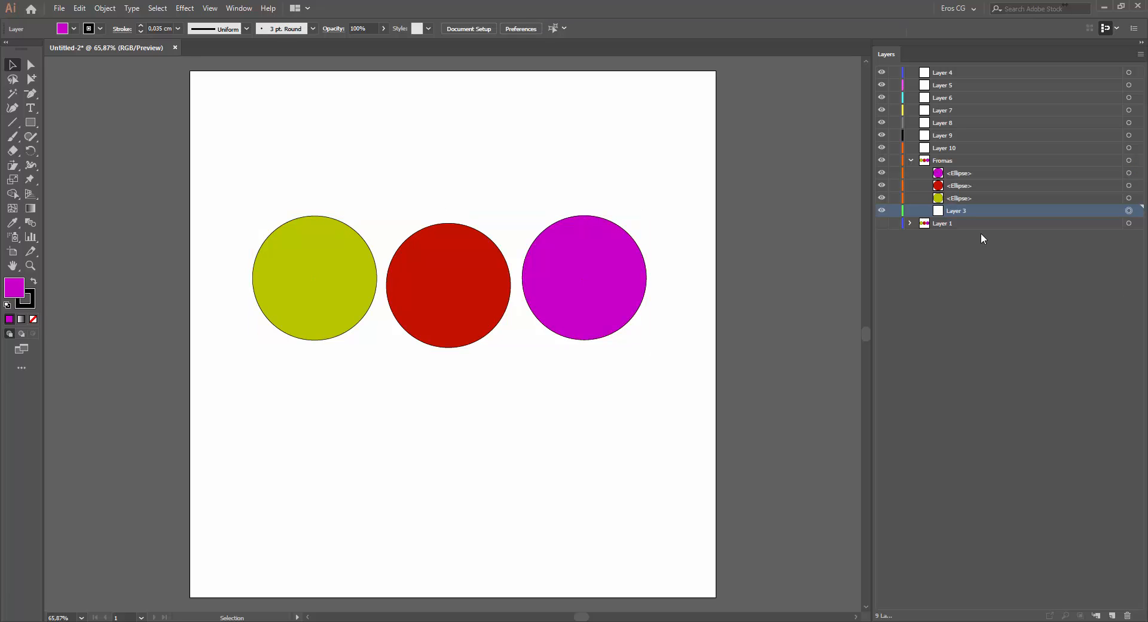
click(1128, 614)
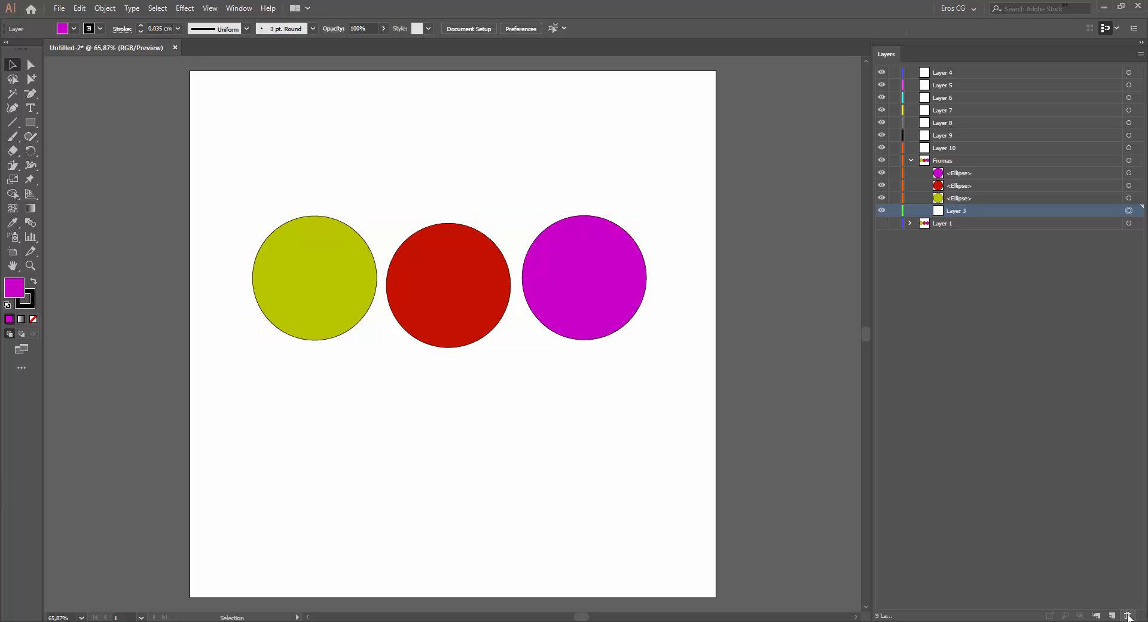
Release the contents of the Fromas layer to separate layers using the Sequence option.
click(911, 161)
click(950, 160)
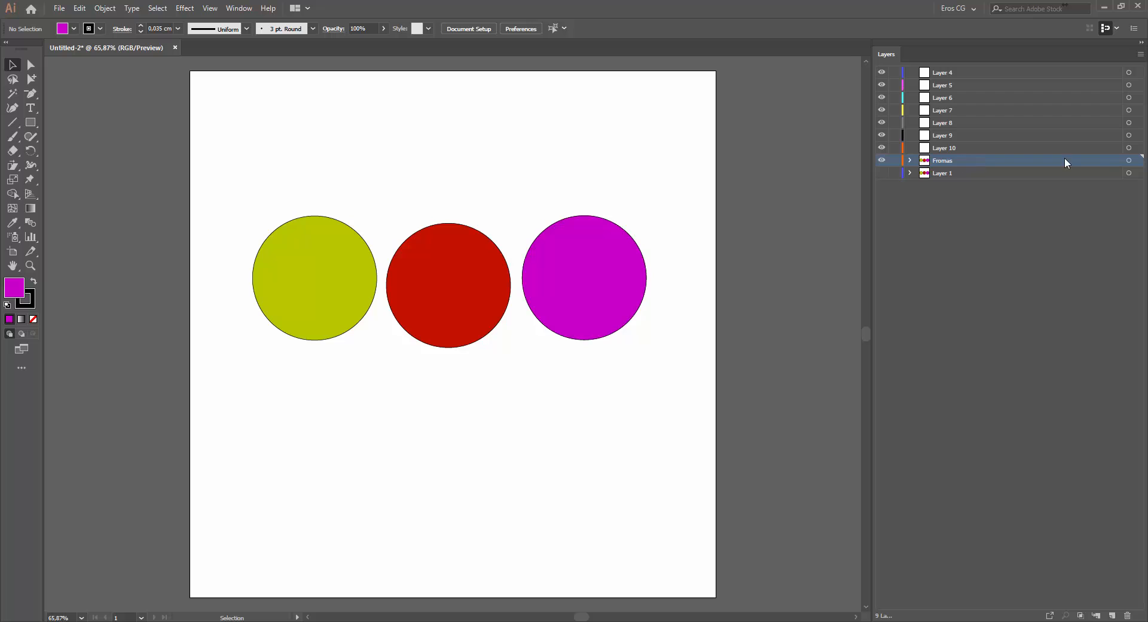
click(1141, 53)
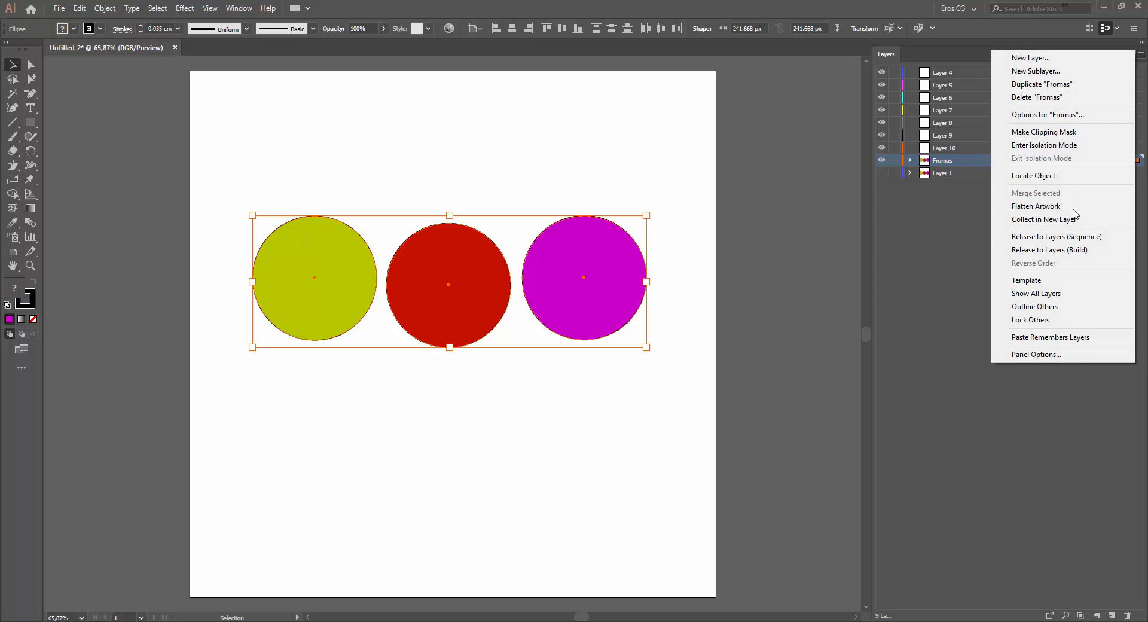
click(1027, 239)
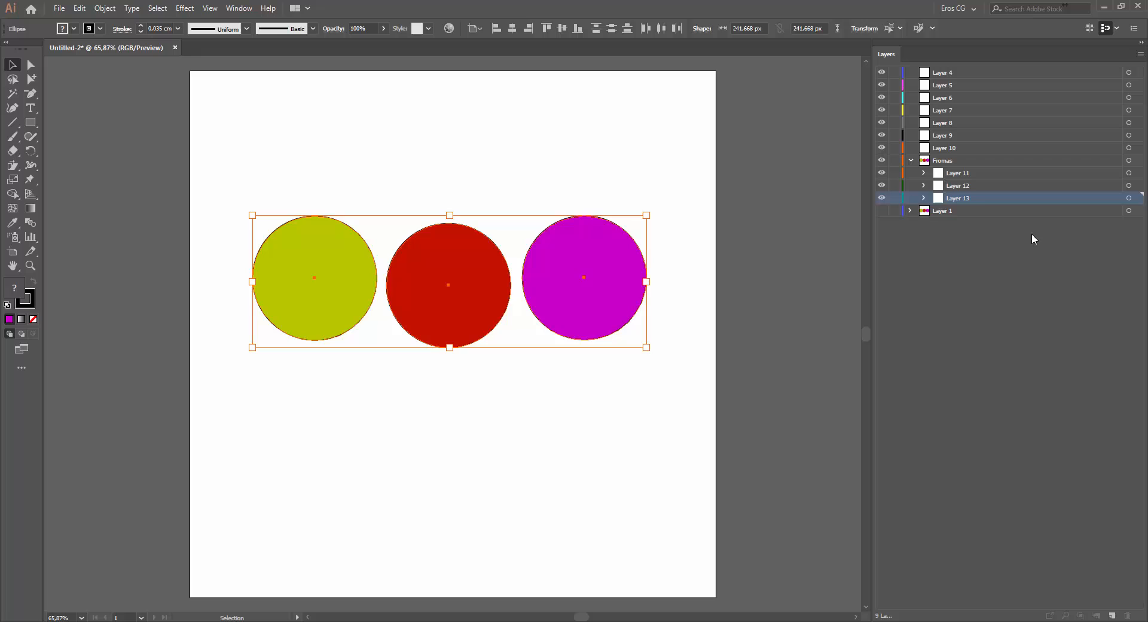
Expand the three released sublayers in Fromas and examine which ellipse each one holds.
click(924, 173)
click(924, 197)
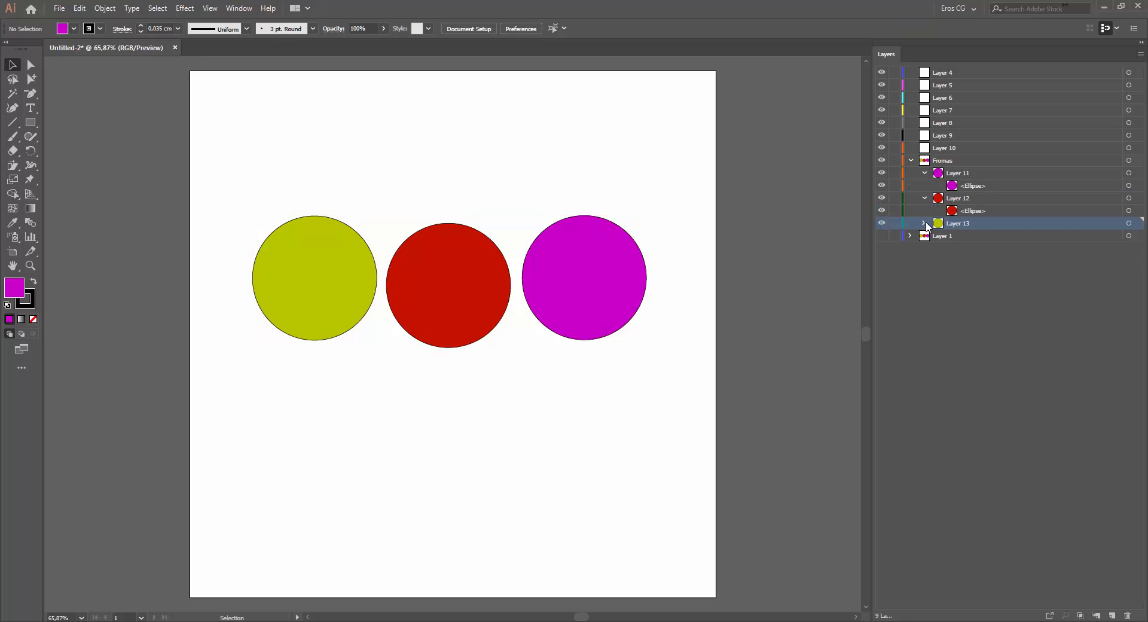
click(924, 223)
click(979, 236)
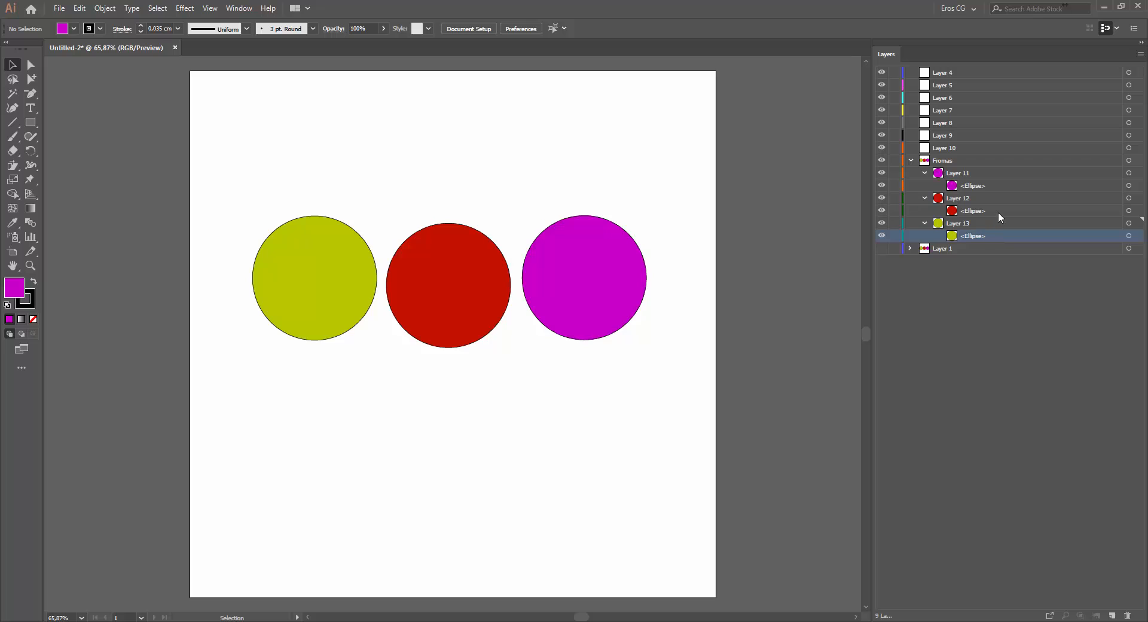
click(998, 211)
click(970, 188)
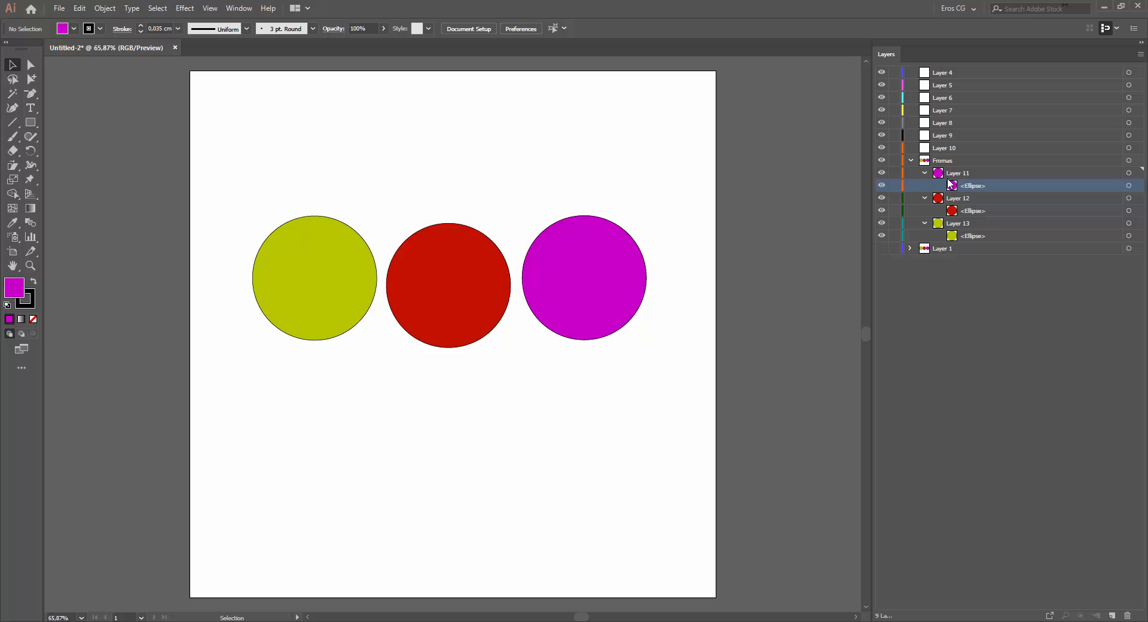
Undo the sequence release and select the Fromas layer.
key(ctrl+z)
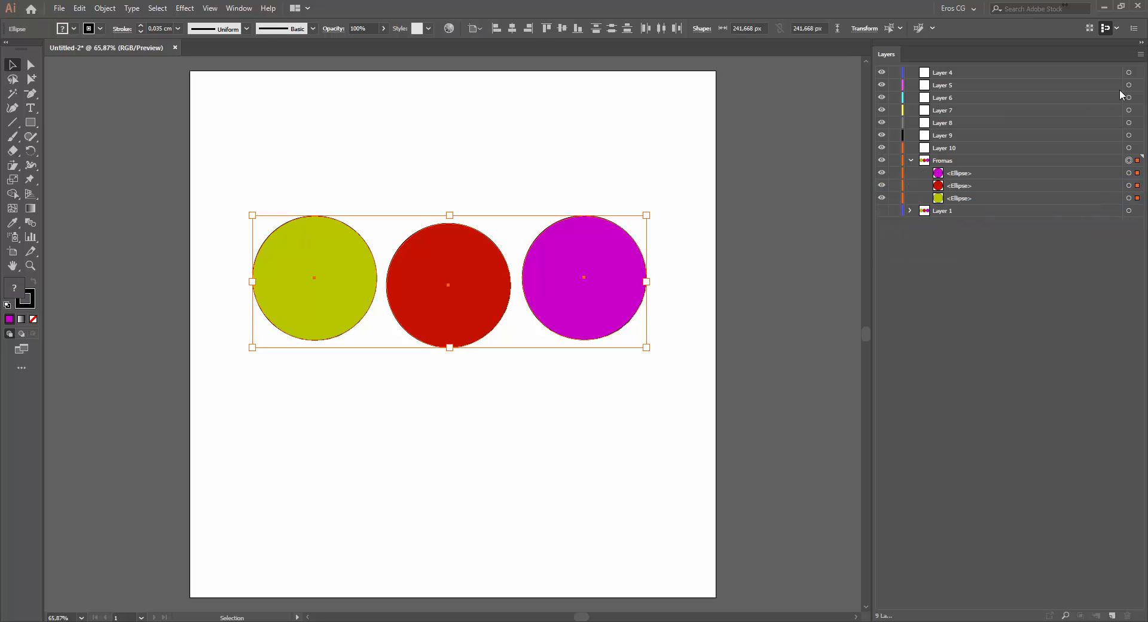
click(953, 159)
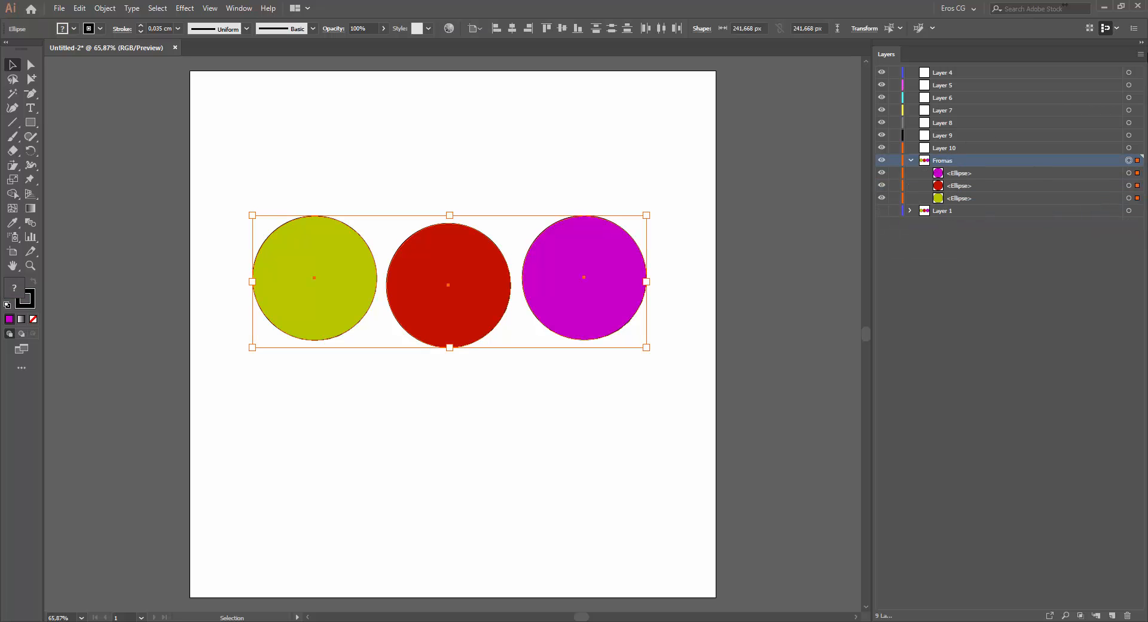
Release the contents of the Fromas layer to layers using the Build option and expand the three released sublayers.
click(1139, 54)
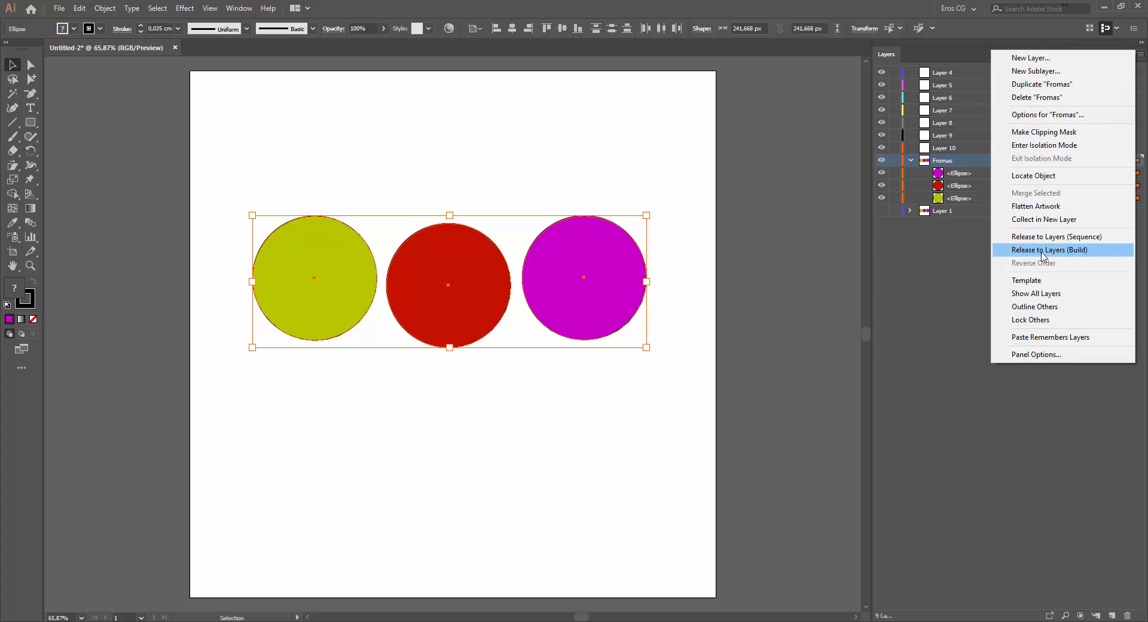
click(1063, 254)
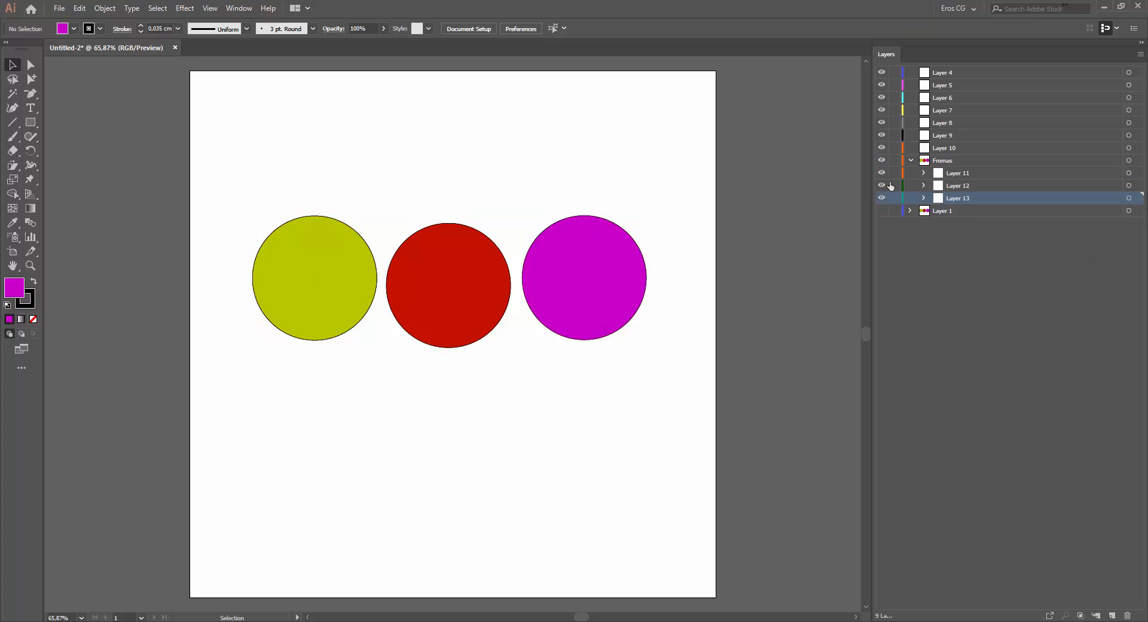
click(923, 173)
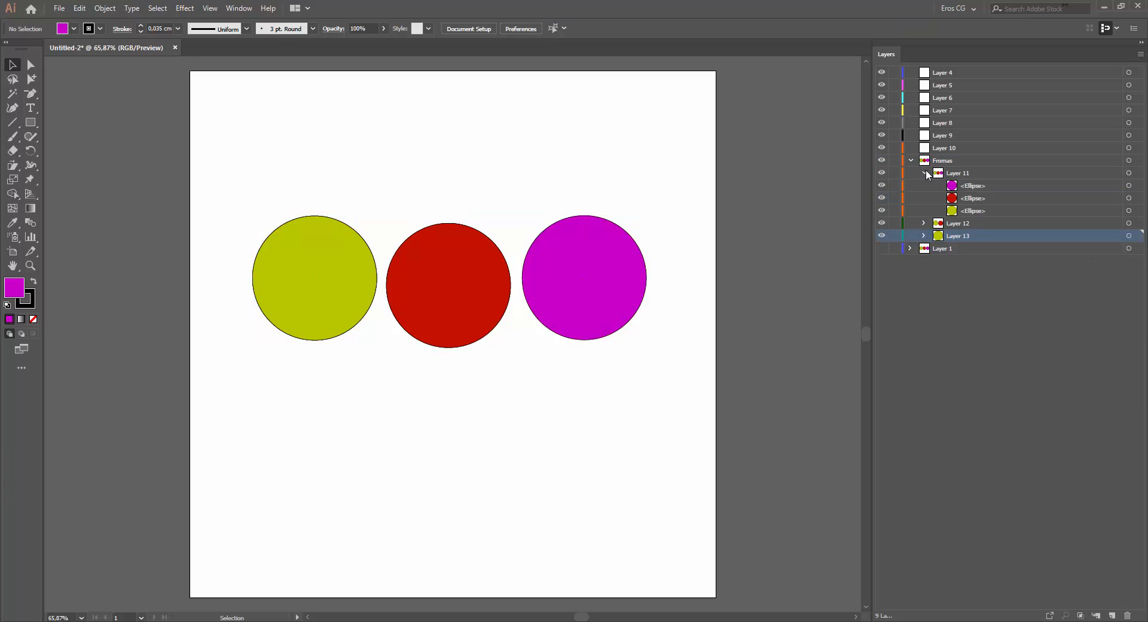
click(924, 223)
click(924, 261)
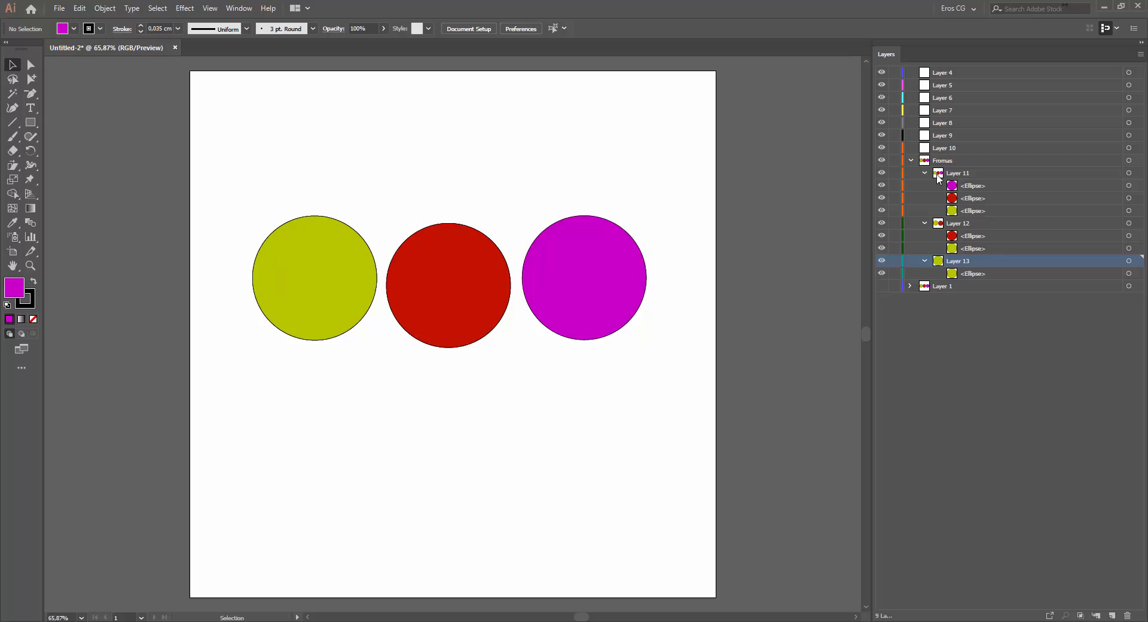
Examine which ellipses each of the three built-up sublayers holds, then collapse the Fromas layer.
click(971, 186)
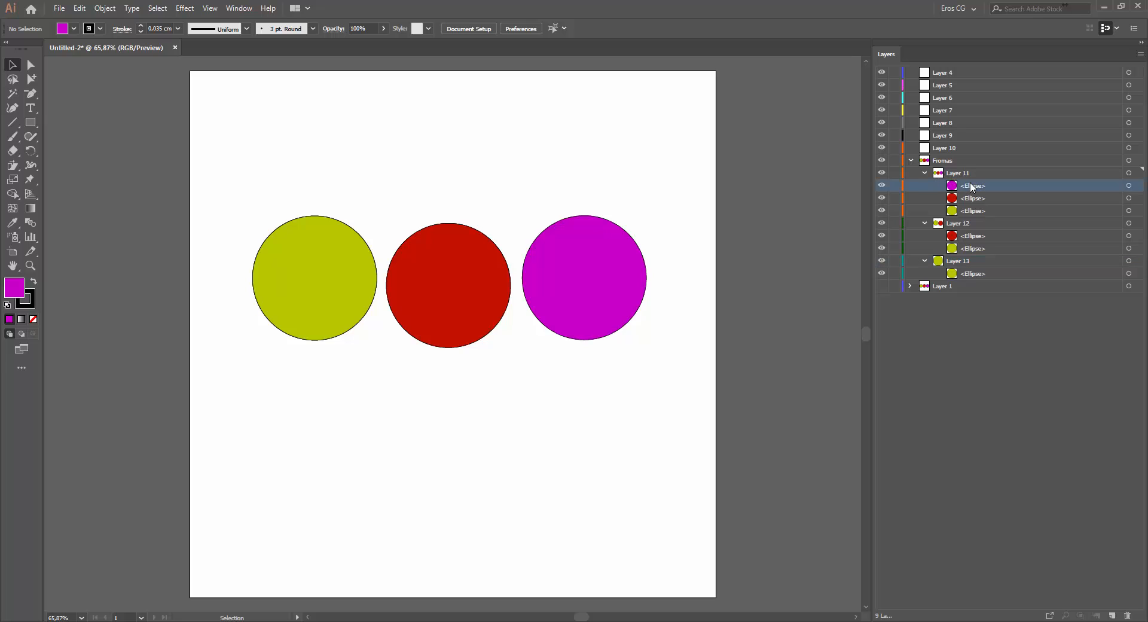
click(974, 198)
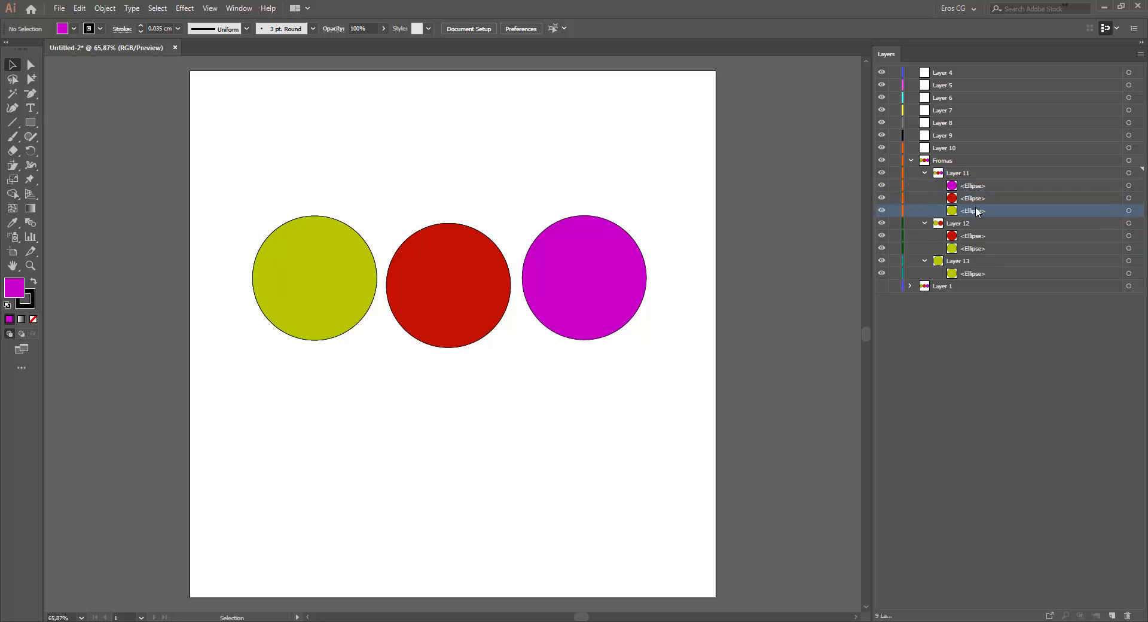
click(968, 225)
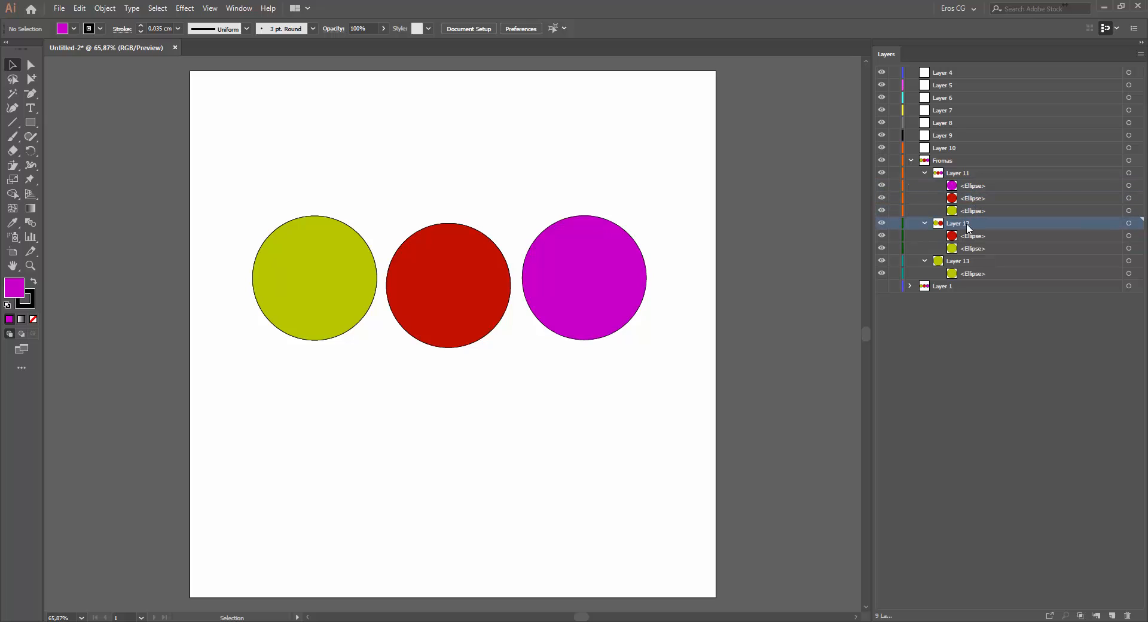
click(973, 236)
click(973, 249)
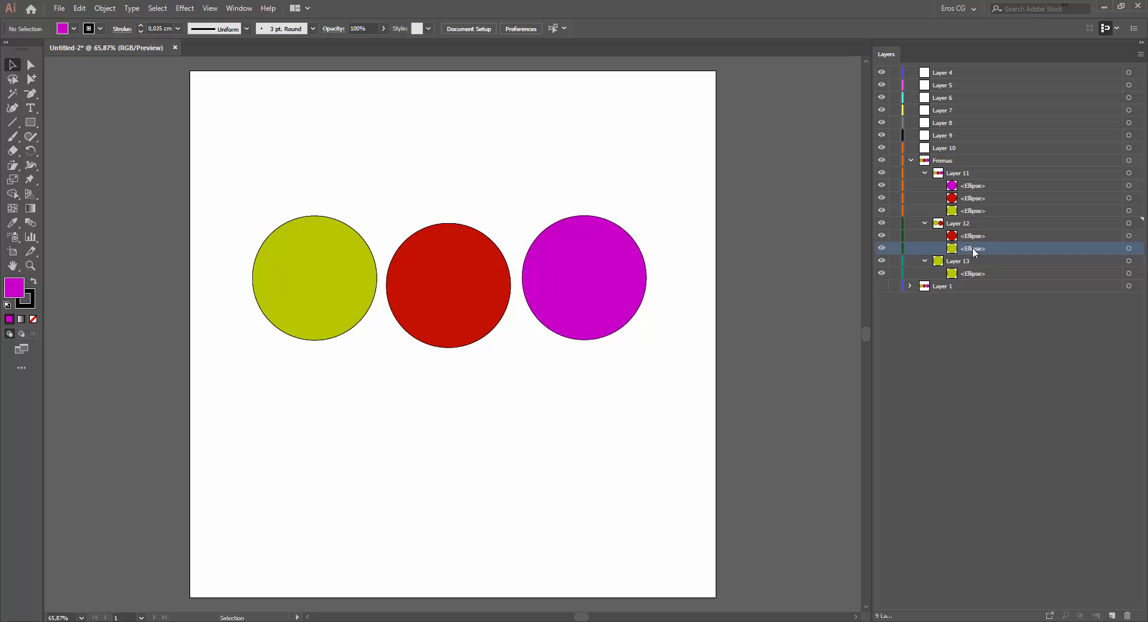
click(958, 262)
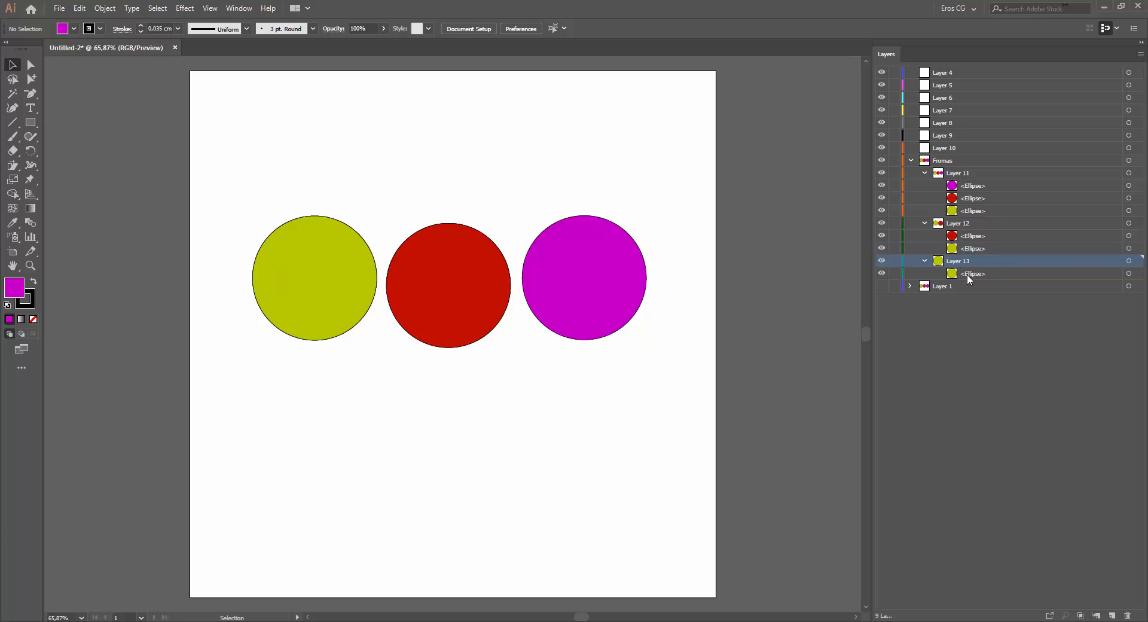
click(967, 274)
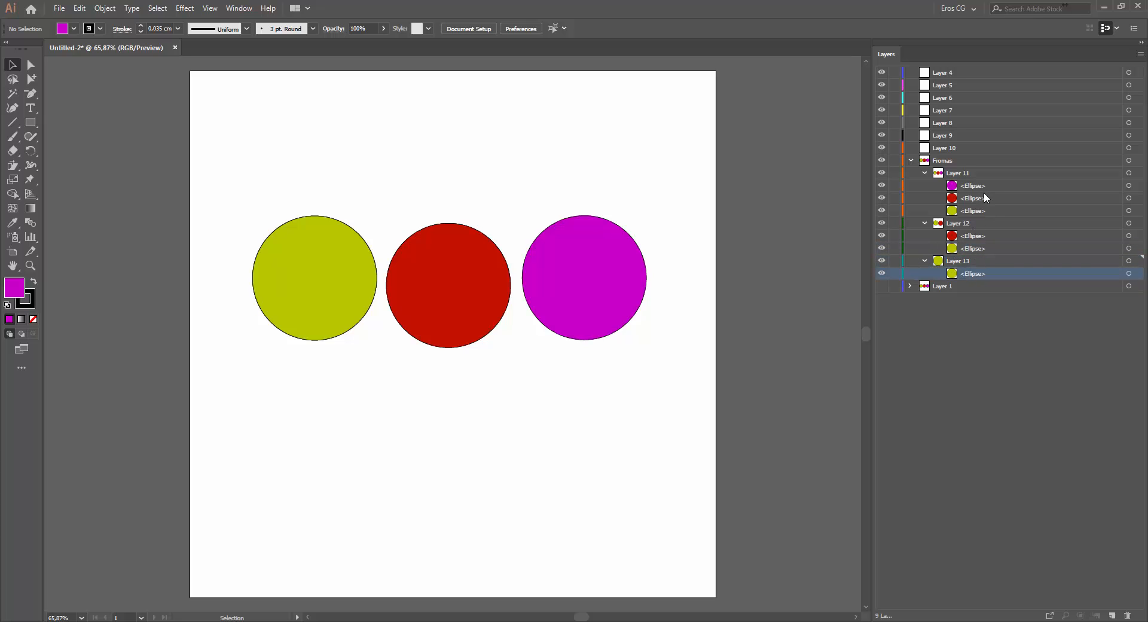
click(911, 160)
click(1140, 54)
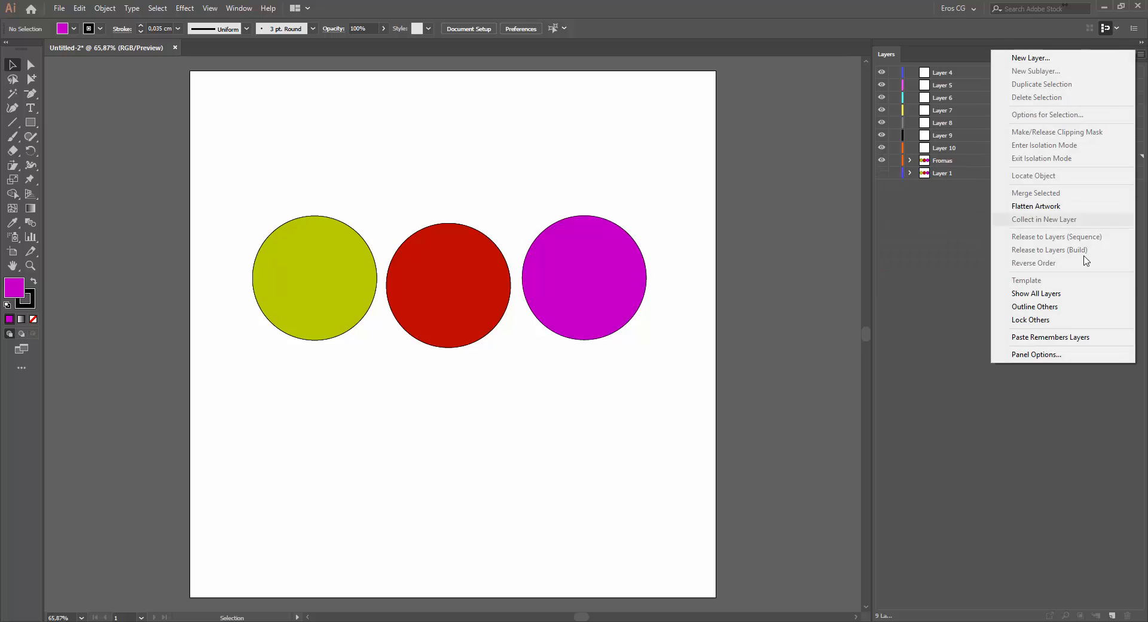
click(940, 261)
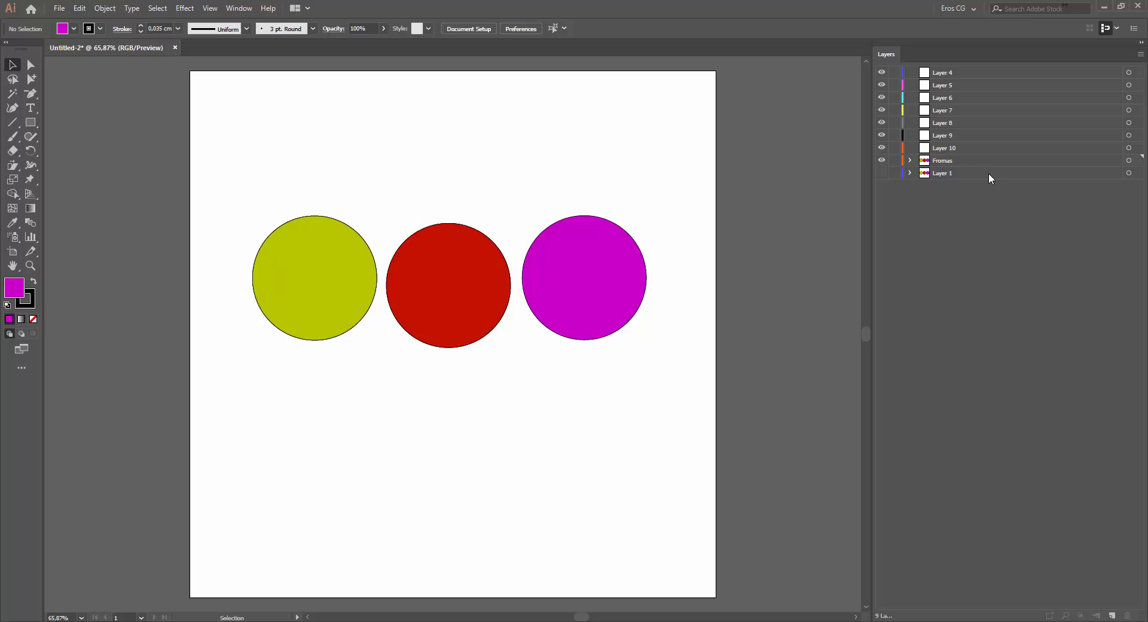
click(1130, 73)
click(1141, 54)
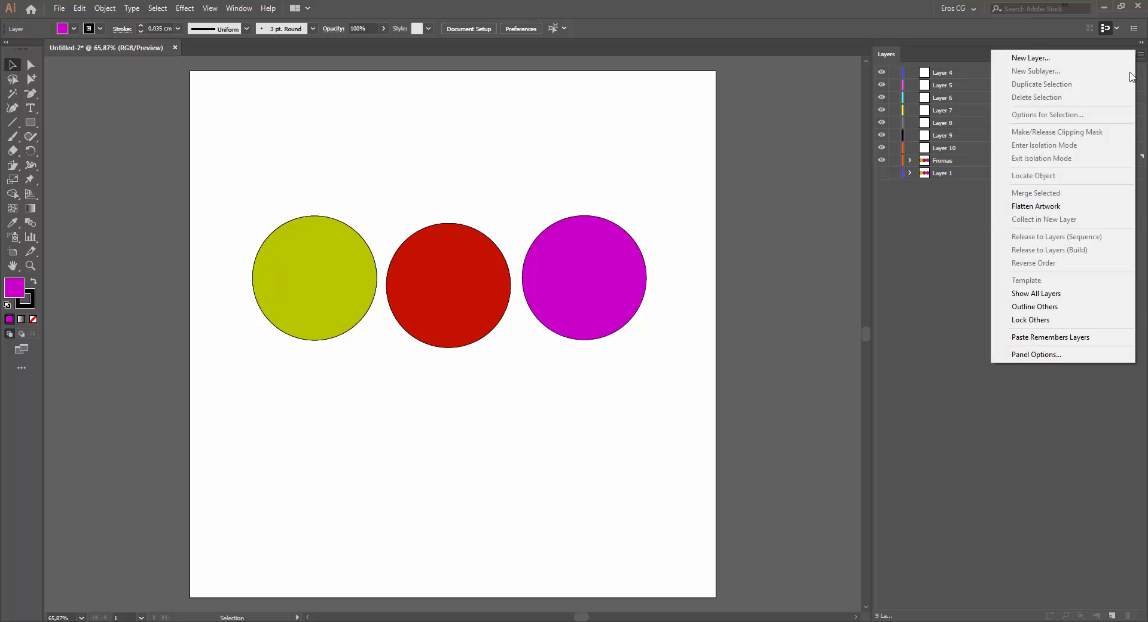
click(1092, 110)
click(1141, 54)
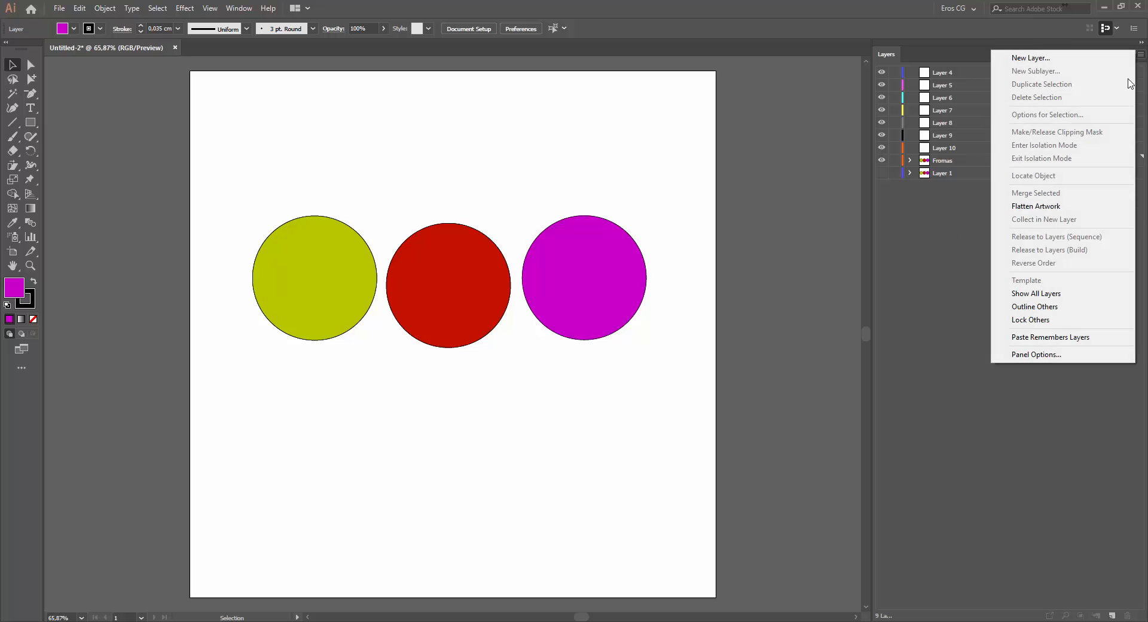
click(1047, 294)
Make the hidden Layer 1 visible and select all of its artwork.
click(1130, 160)
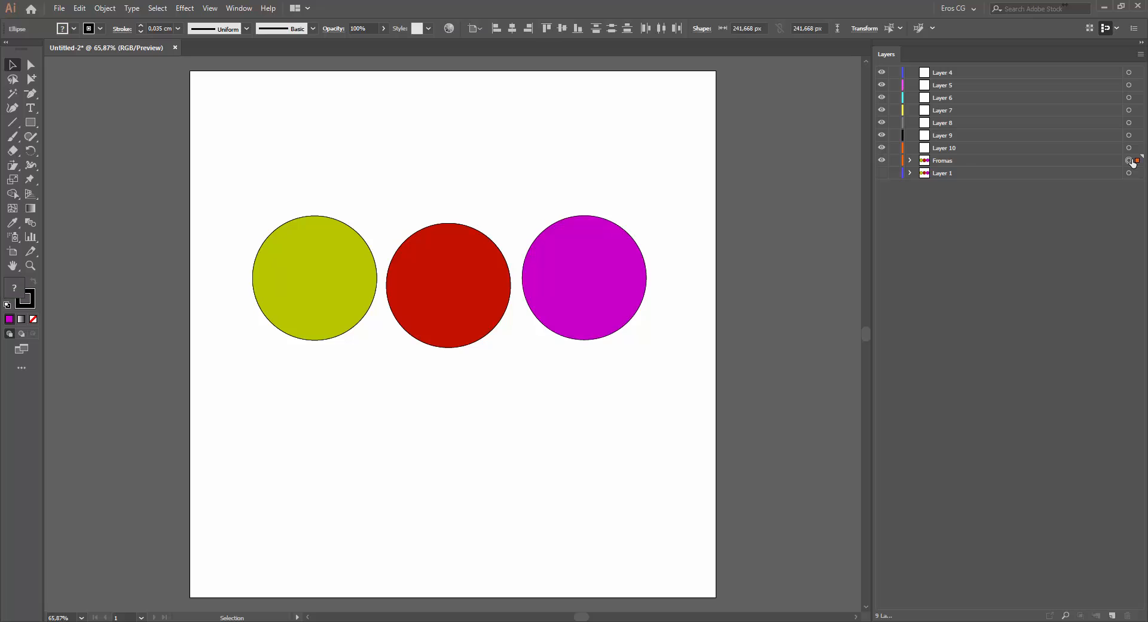
click(881, 173)
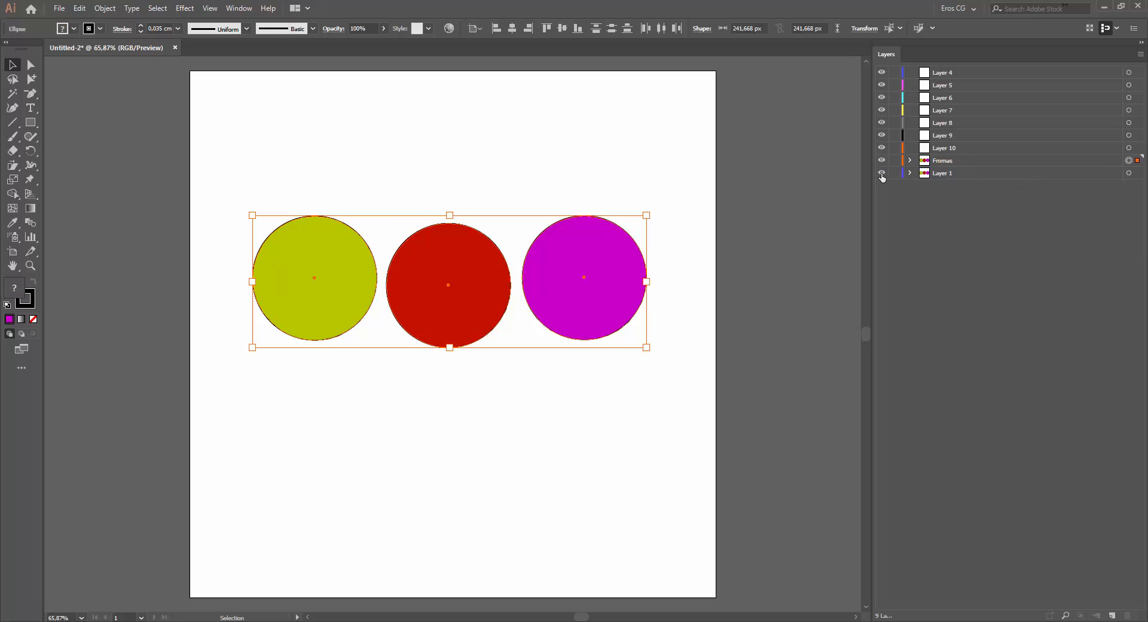
click(1005, 174)
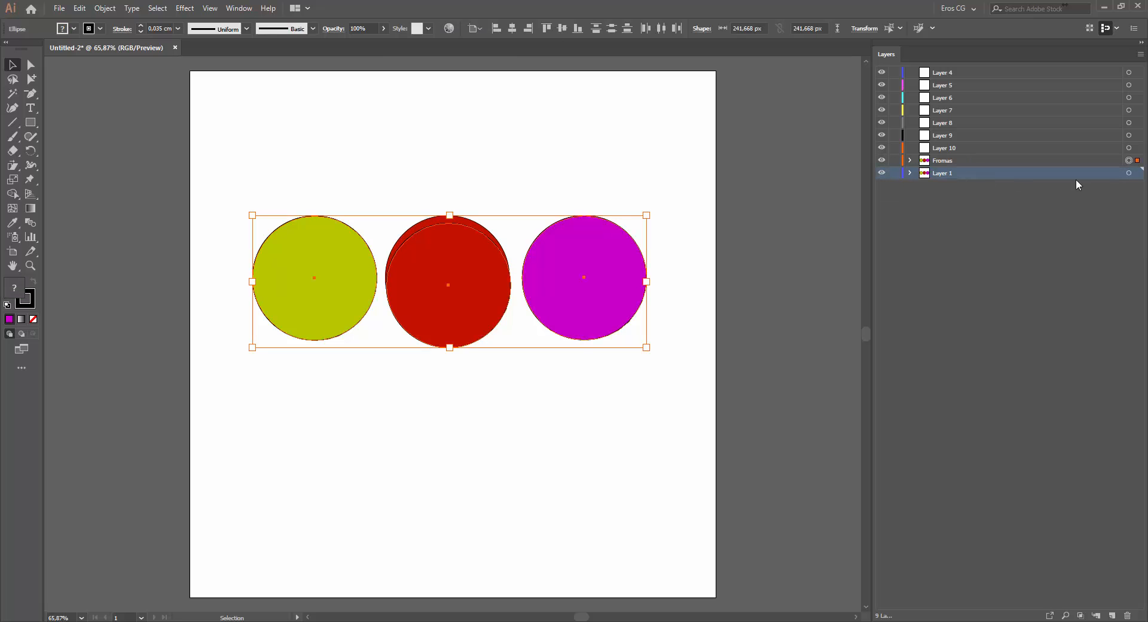
click(1128, 174)
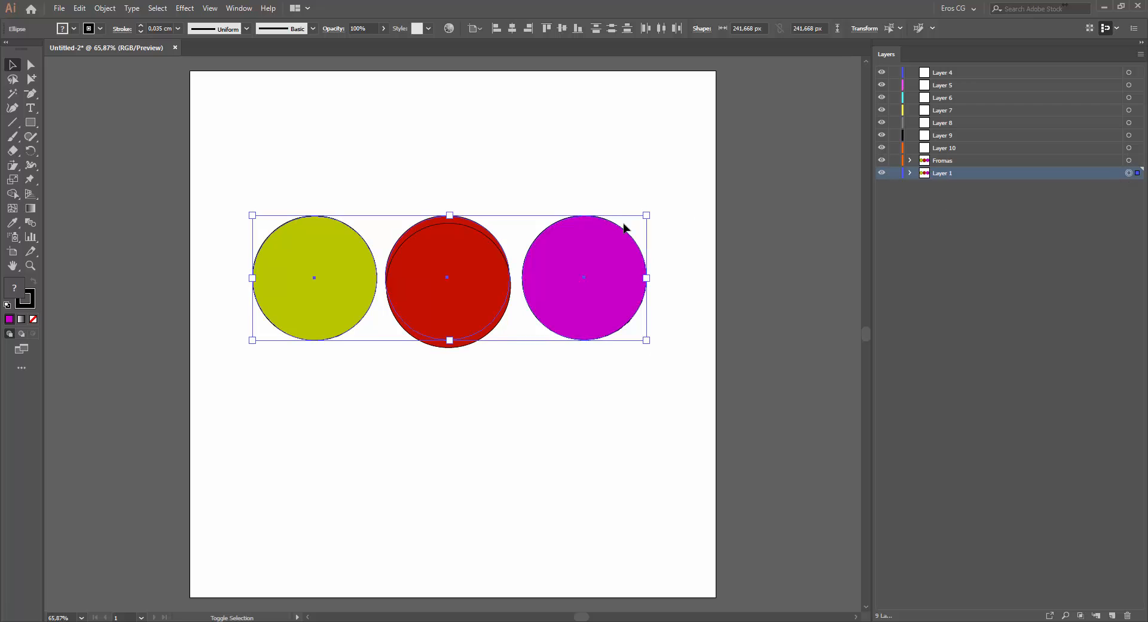
drag(454, 256, 482, 426)
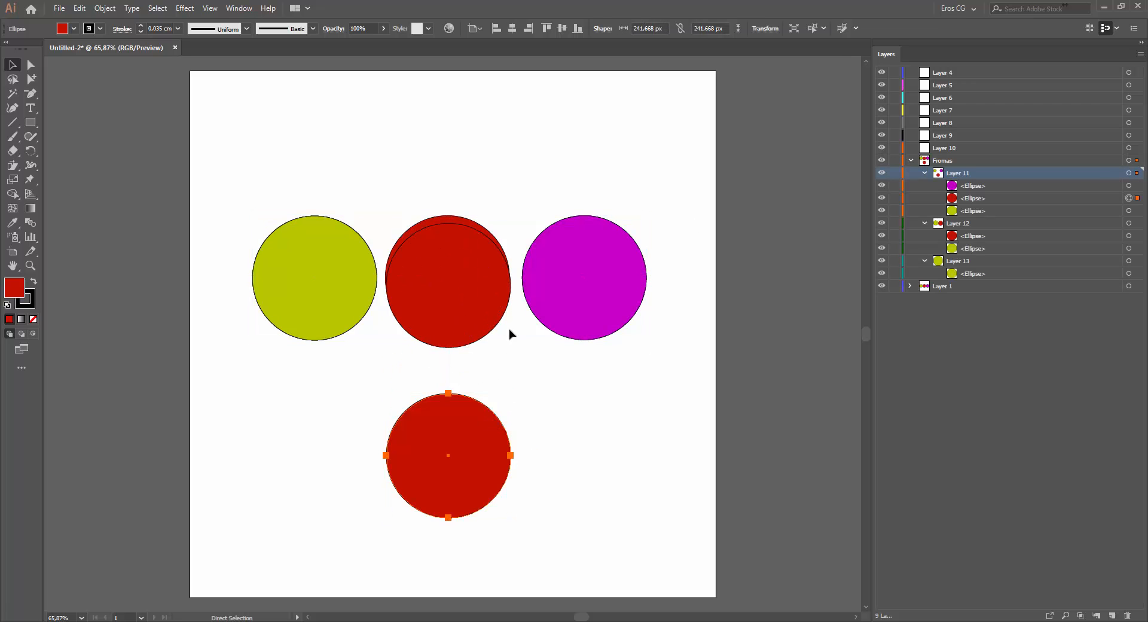
key(ctrl+z)
key(ctrl+z)
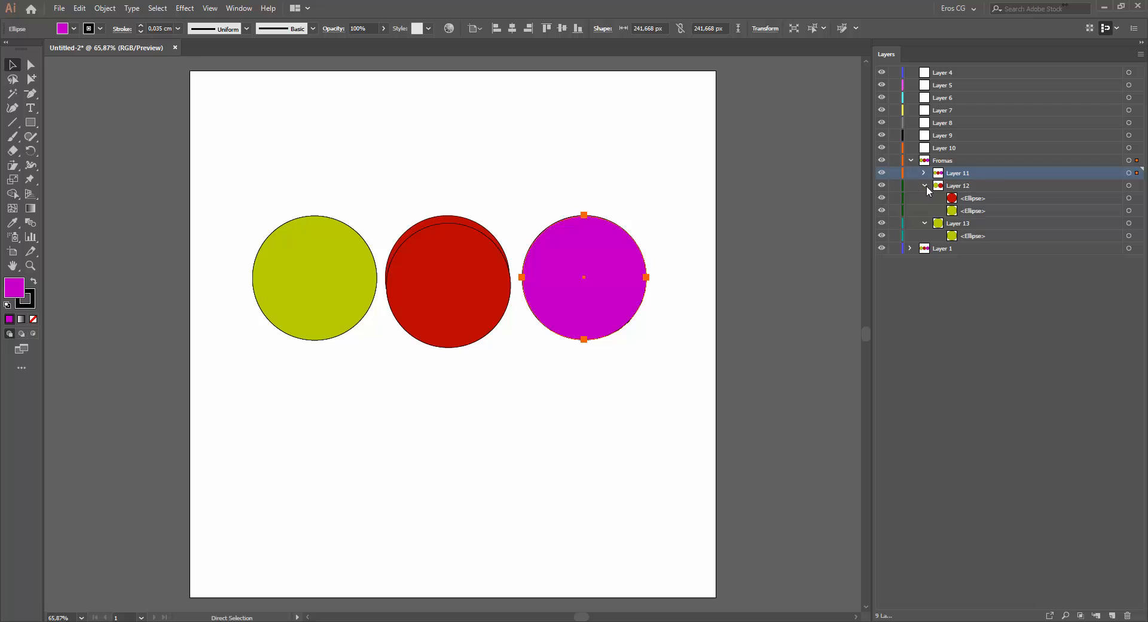
Move all three Layer 1 circles down to form a separate row below the Fromas circles, hiding Fromas during the move.
click(925, 186)
click(882, 160)
click(911, 160)
click(981, 173)
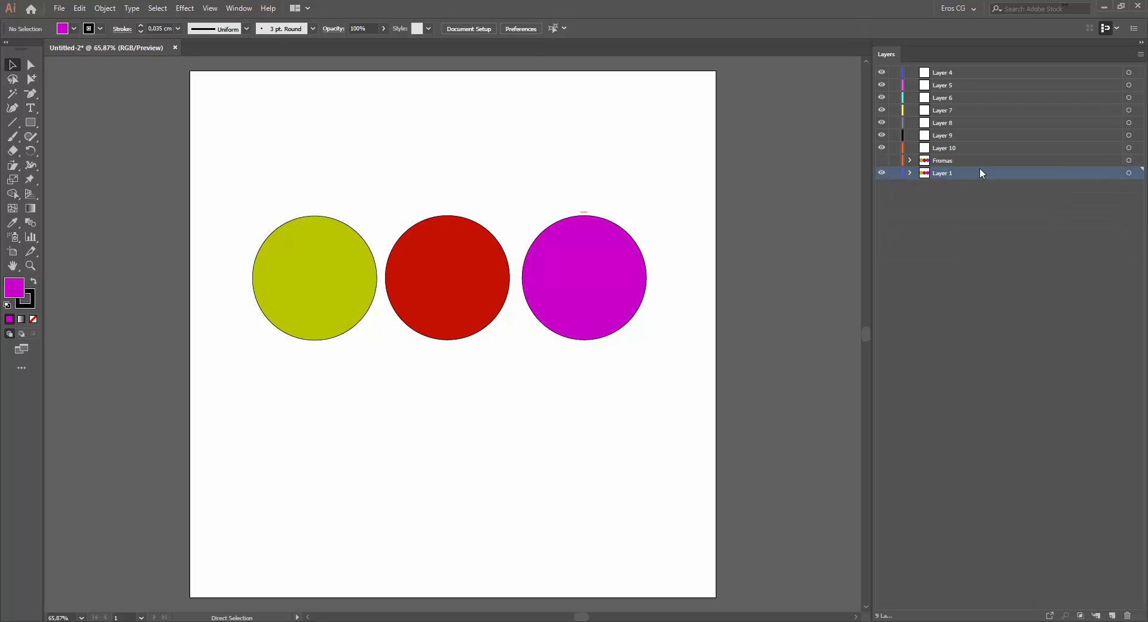
click(1129, 172)
drag(579, 264, 583, 448)
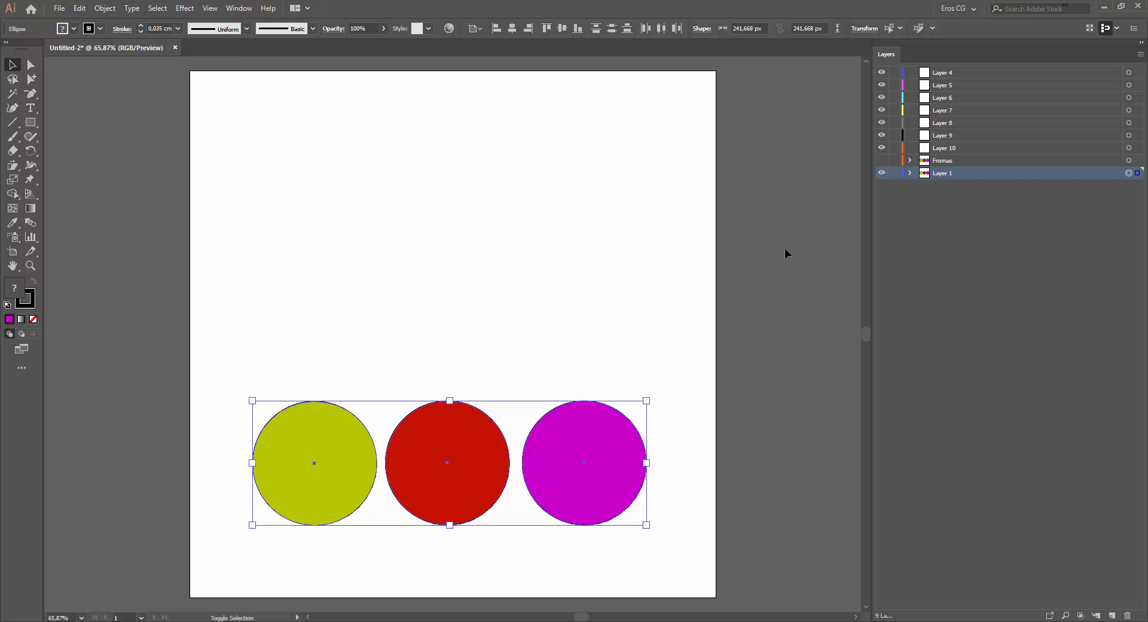
click(882, 161)
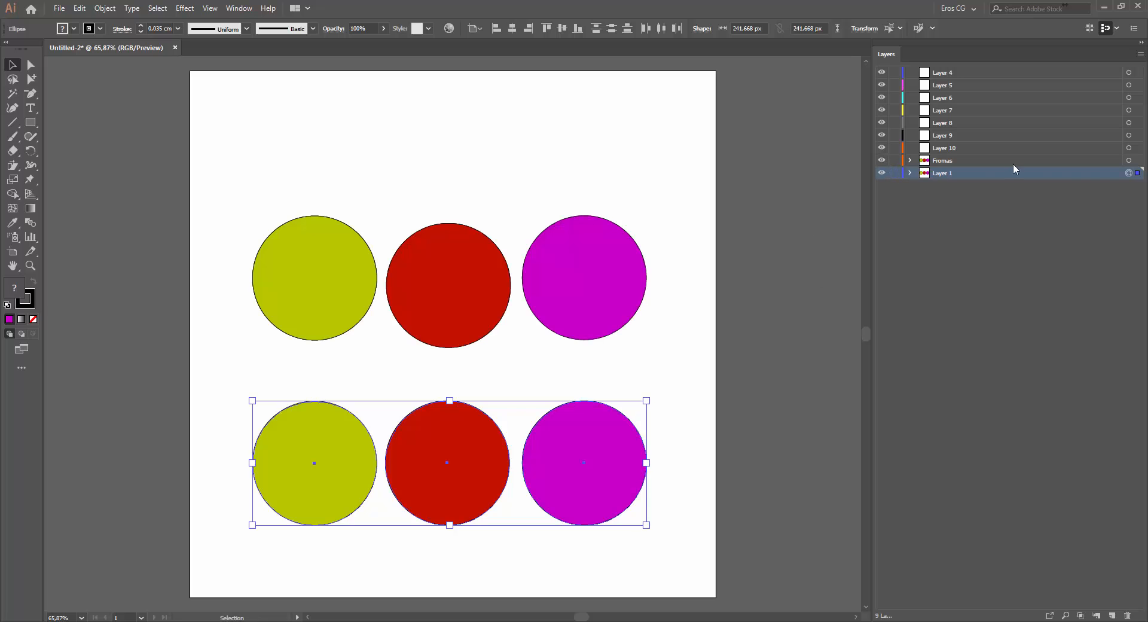
Turn Layer 1 into a template layer.
click(1141, 54)
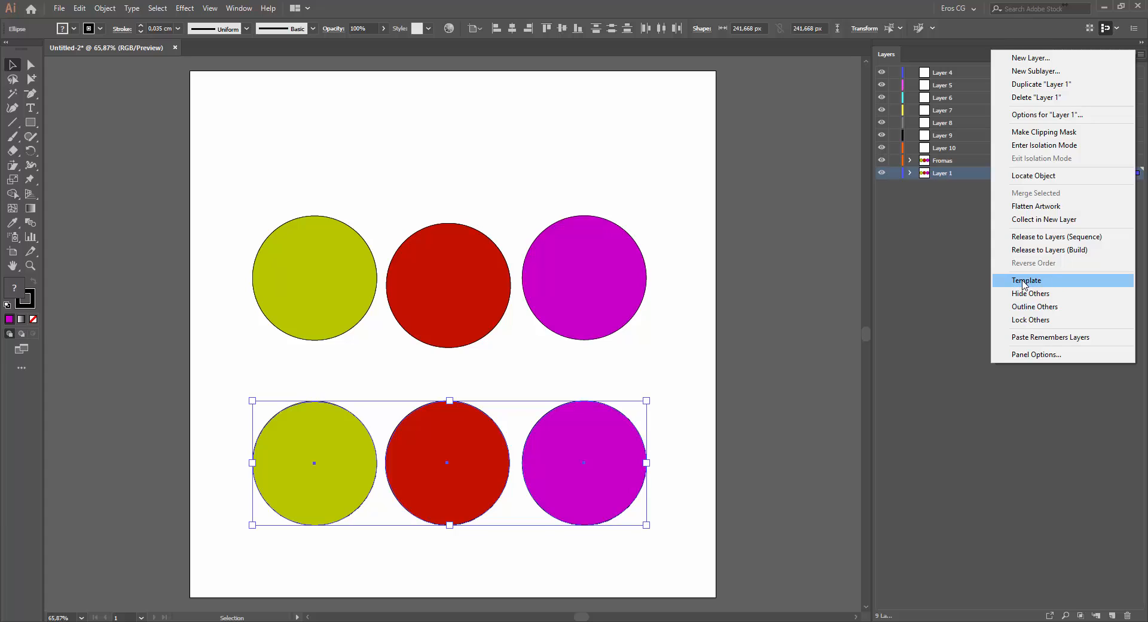
click(919, 201)
click(990, 174)
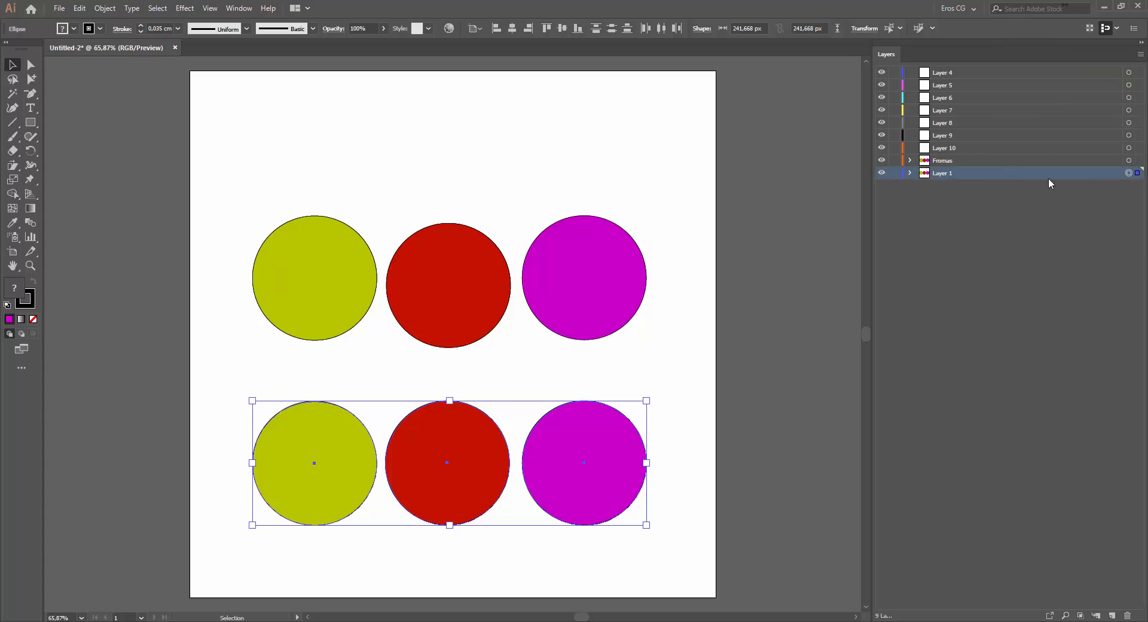
click(1140, 54)
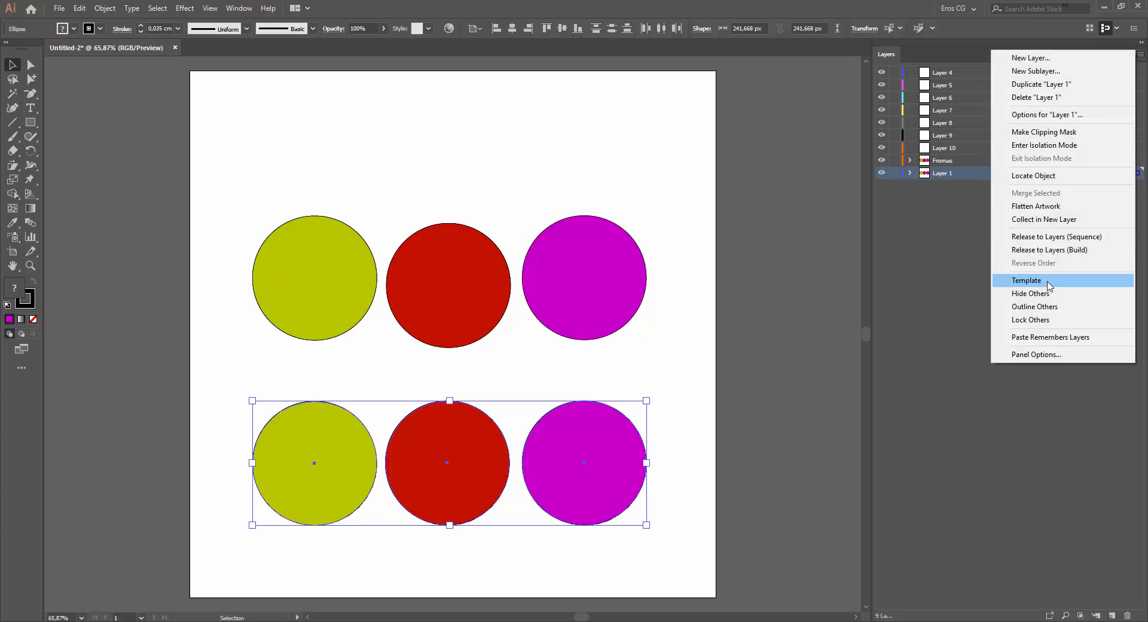
click(1048, 281)
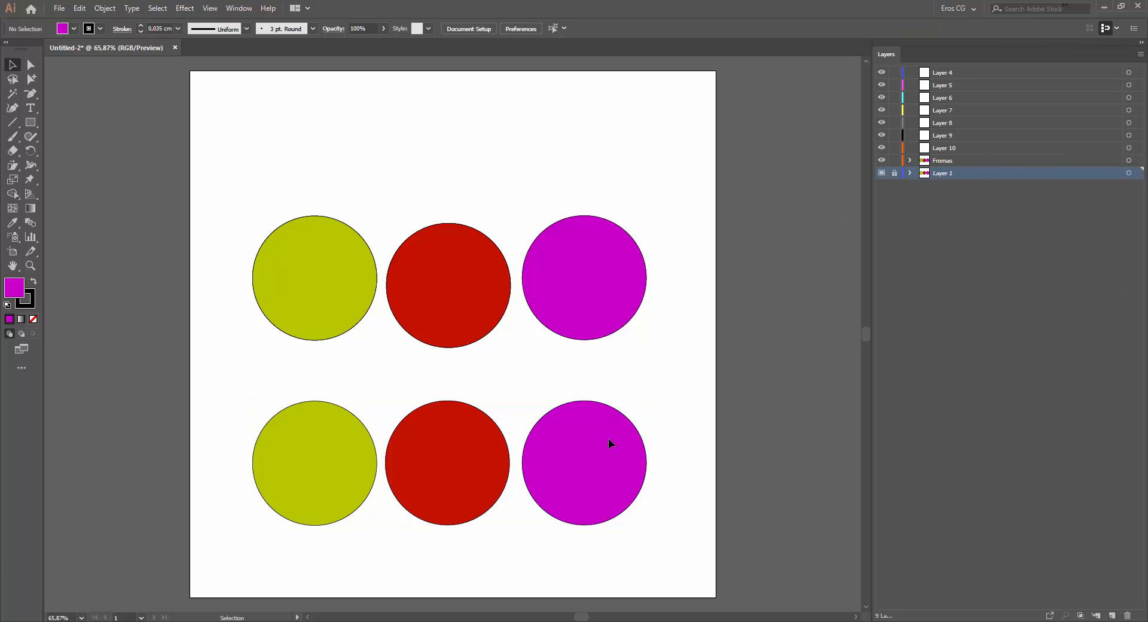
Check which circles can be selected with Layer 1 as a template, and test Layer 1's visibility toggle.
click(497, 263)
click(571, 274)
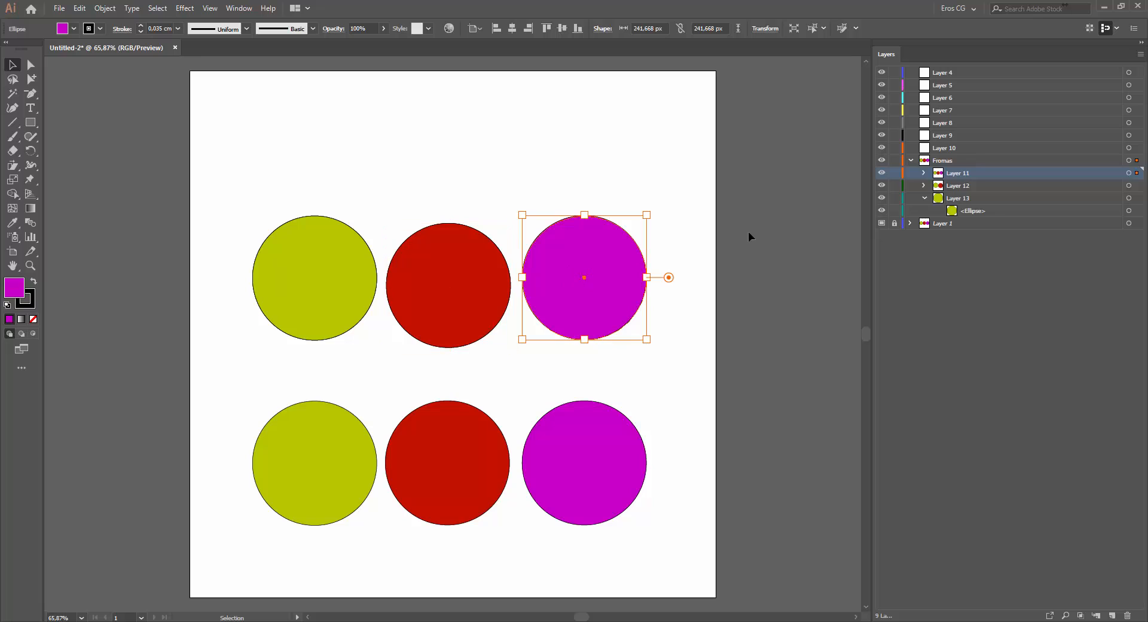
click(940, 225)
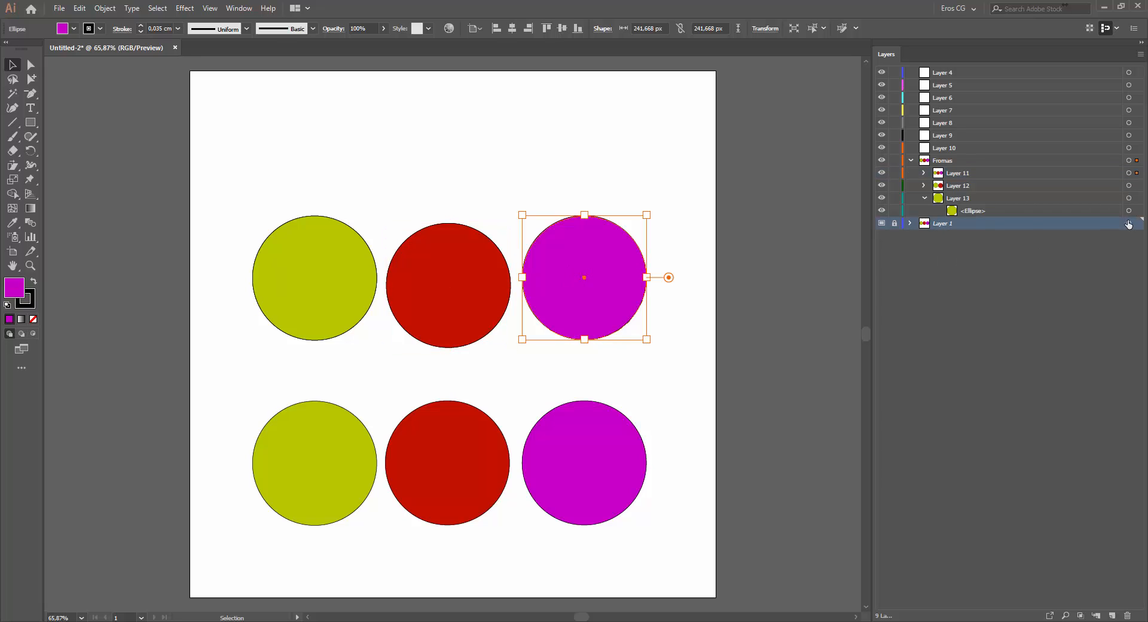
click(592, 361)
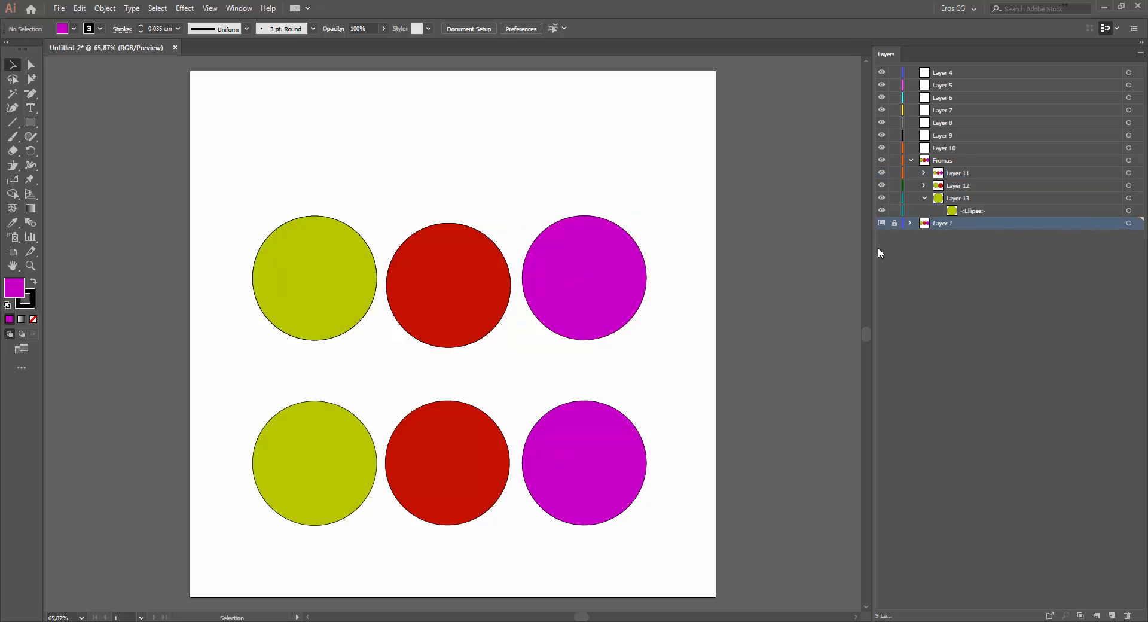
click(883, 223)
click(882, 223)
Turn off the Template option for Layer 1 in its layer options.
double_click(996, 224)
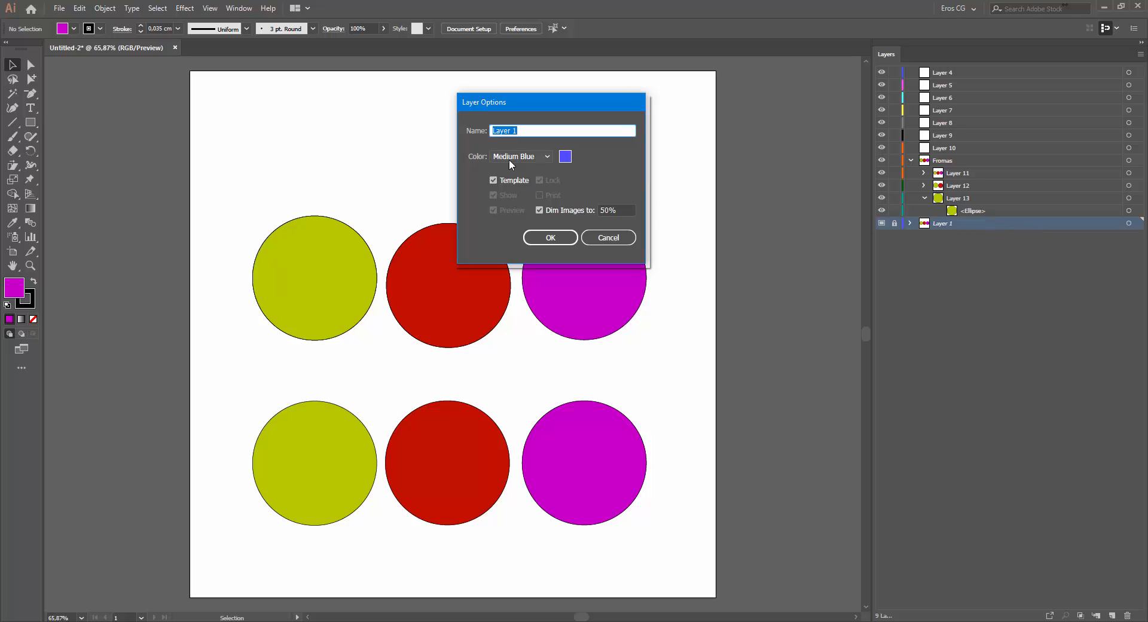
click(493, 181)
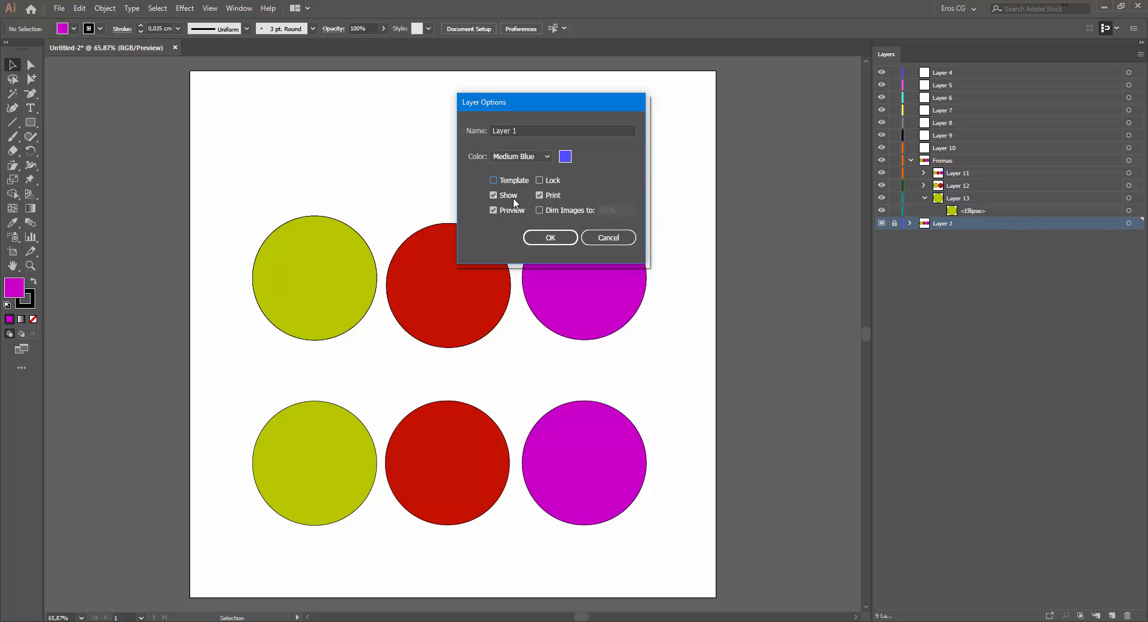
click(551, 238)
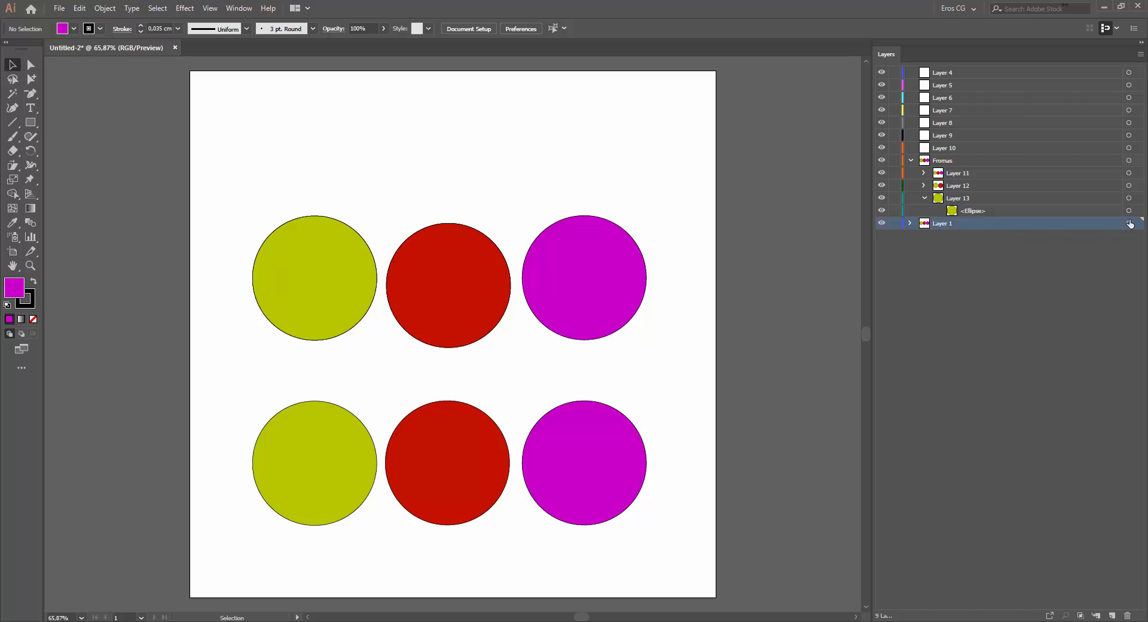
Try moving the Layer 1 circles slightly and undo the move.
click(631, 435)
drag(635, 428, 643, 422)
key(ctrl+z)
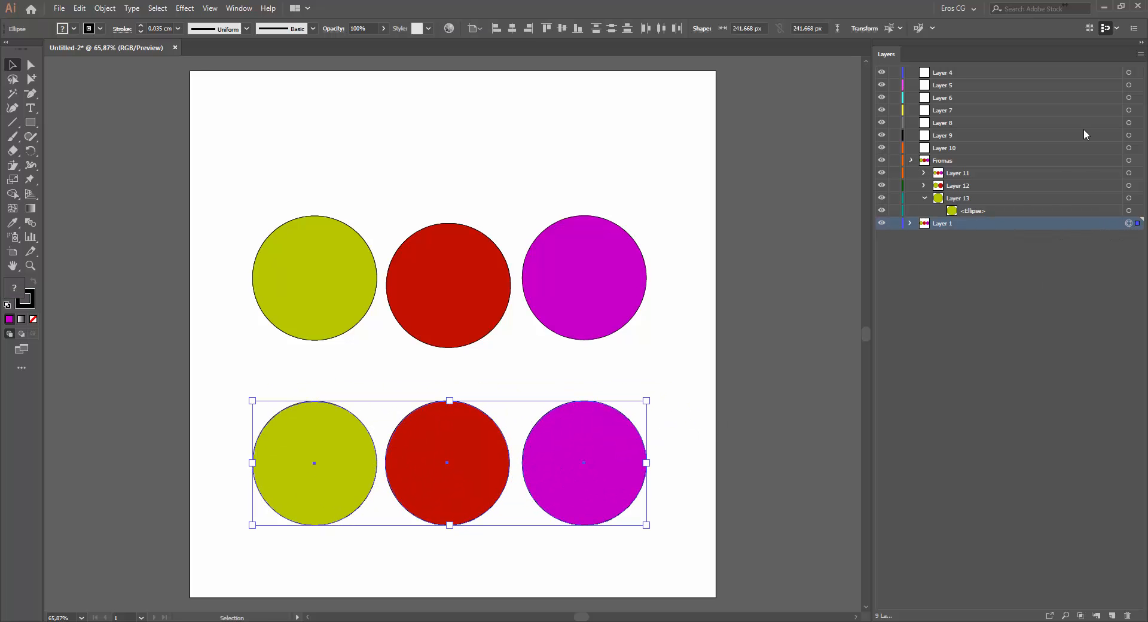
Hide every layer except Layer 1, and show all layers again.
click(912, 160)
click(1141, 54)
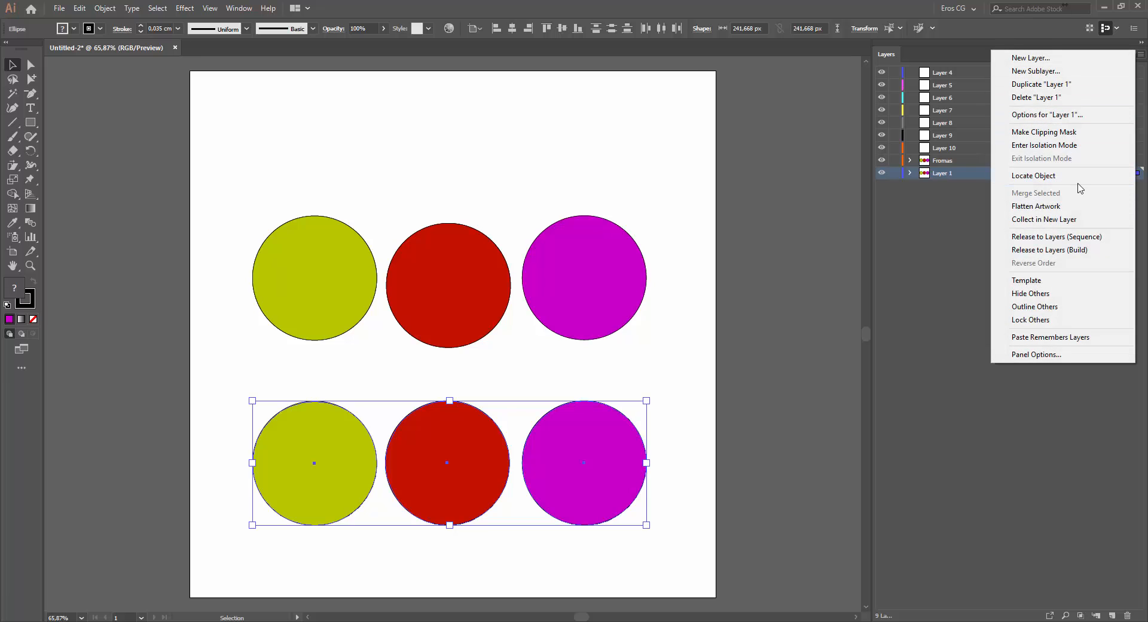
click(1048, 294)
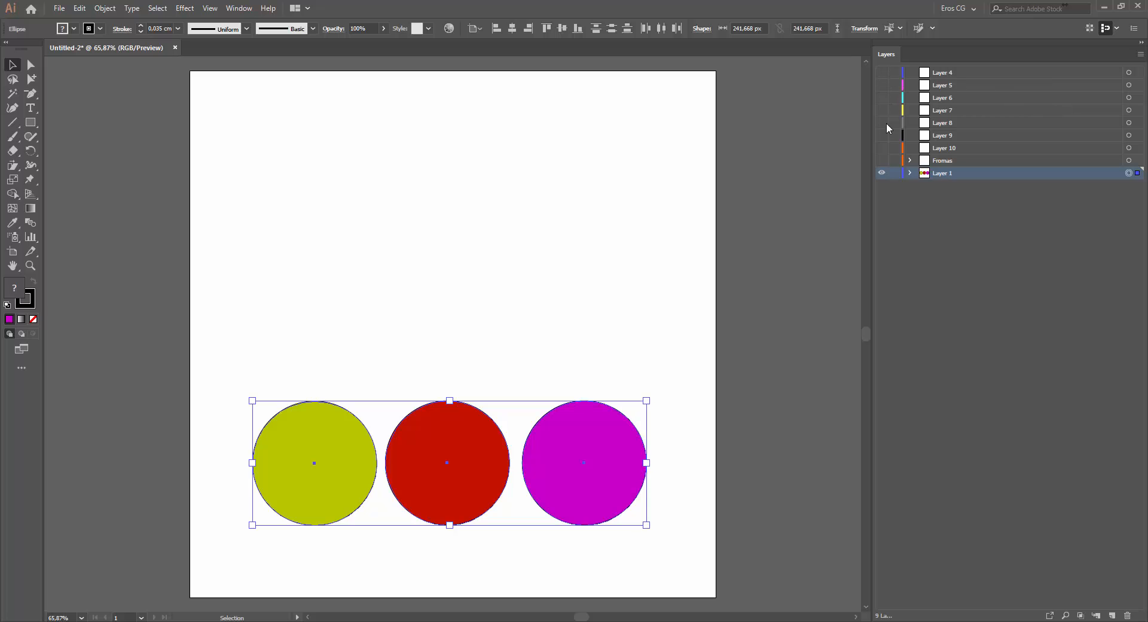
click(1141, 54)
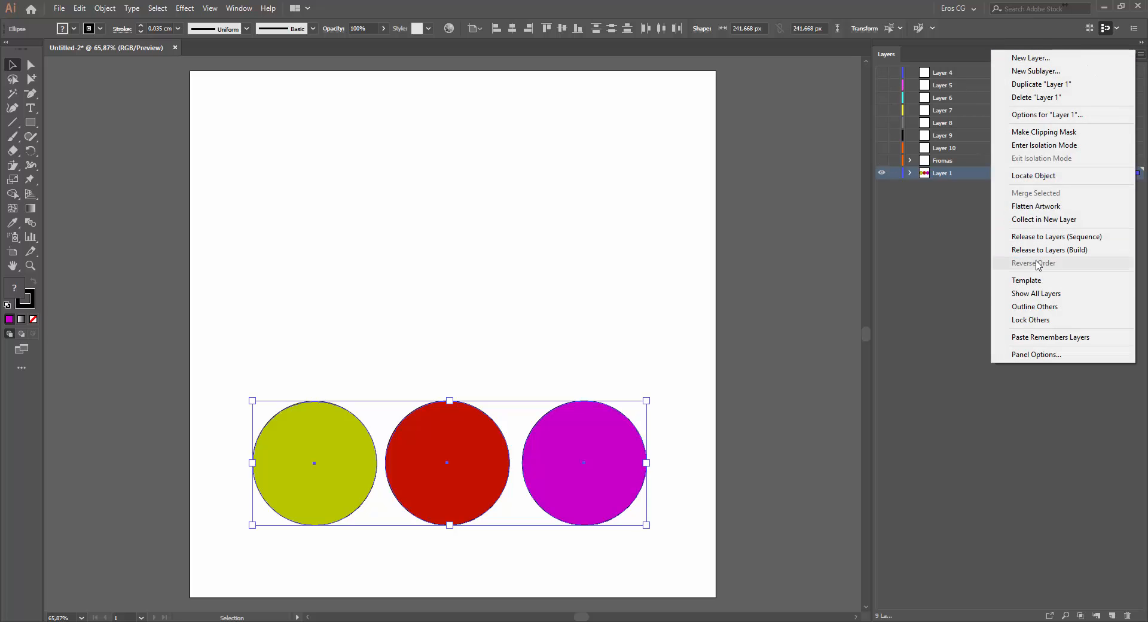
click(1057, 295)
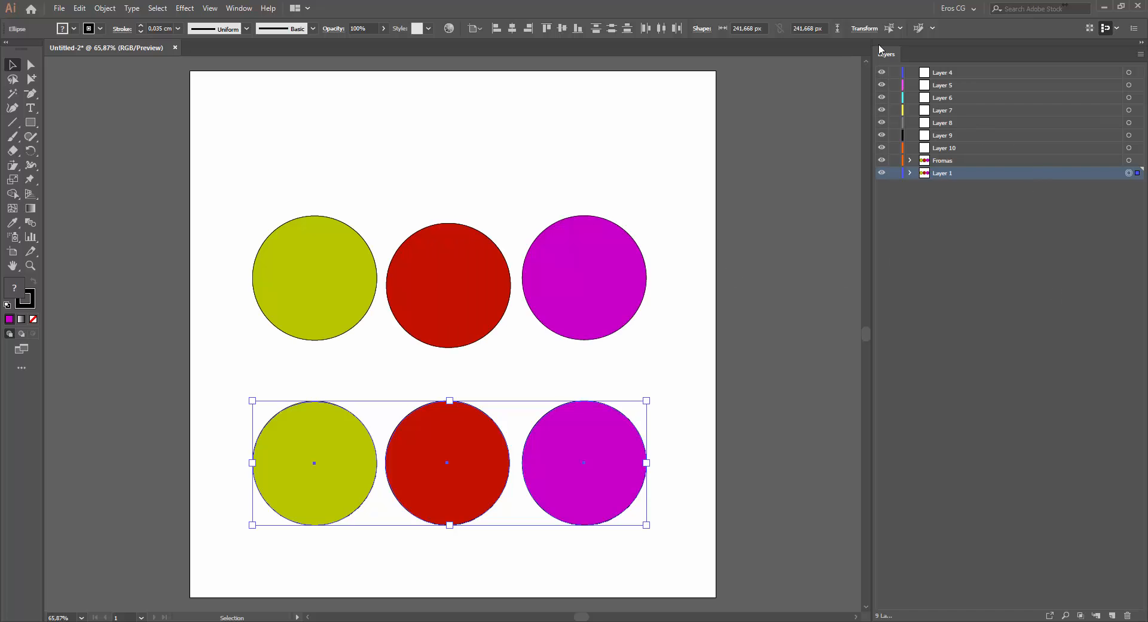
Display all layers other than Layer 1 in outline mode.
click(1144, 57)
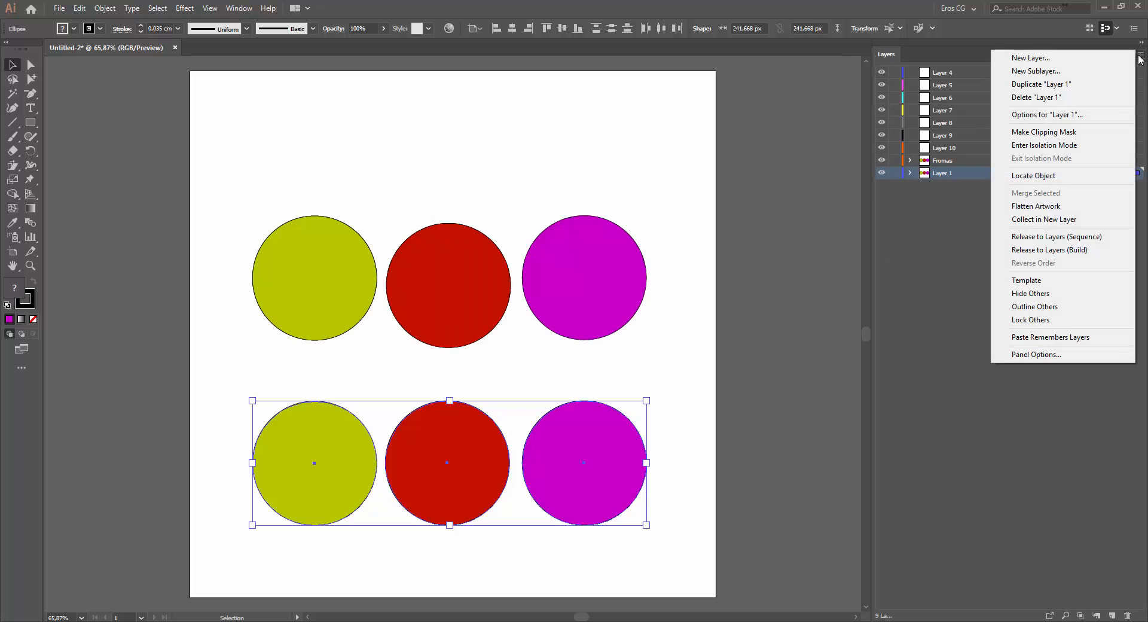
click(1051, 312)
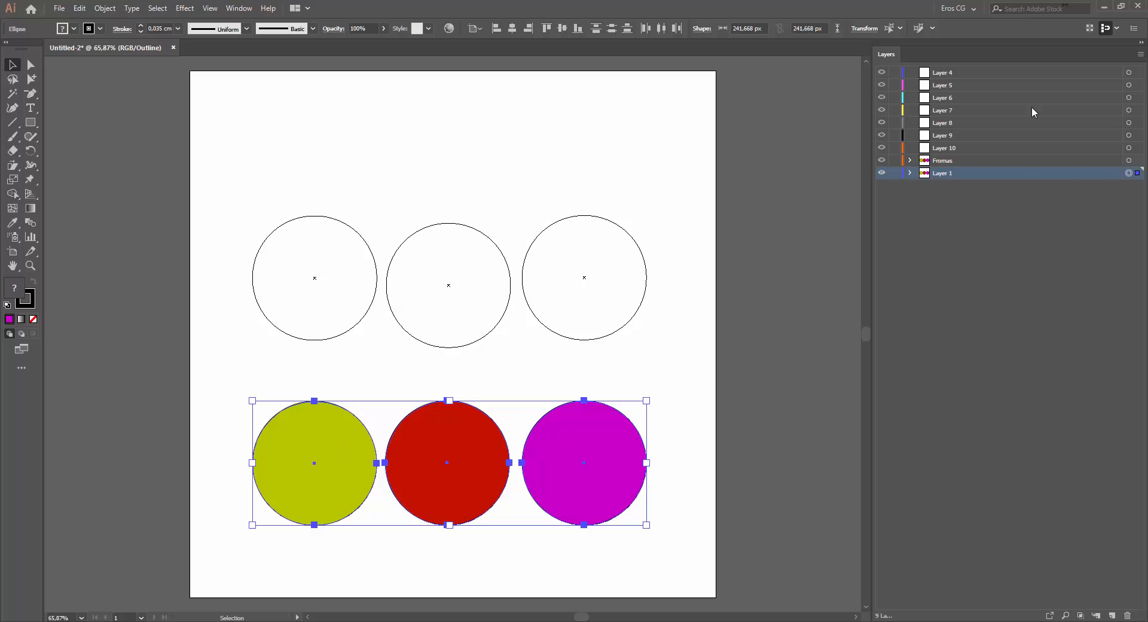
click(1140, 54)
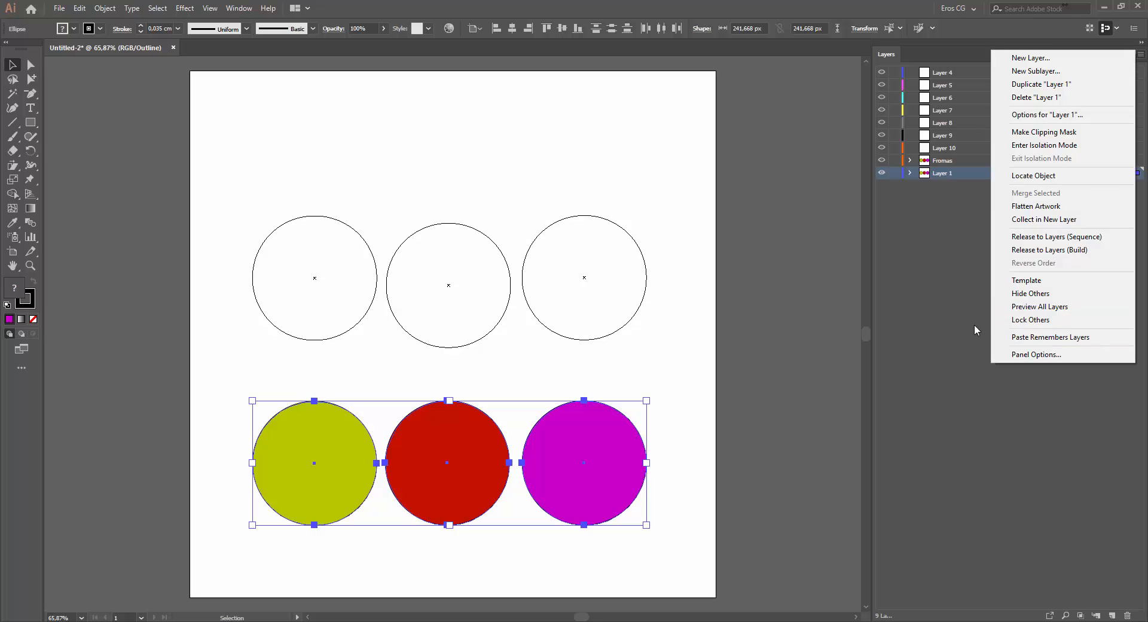
click(1011, 337)
Create a second document, Untitled-3, at 1024 x 1024 px.
click(60, 8)
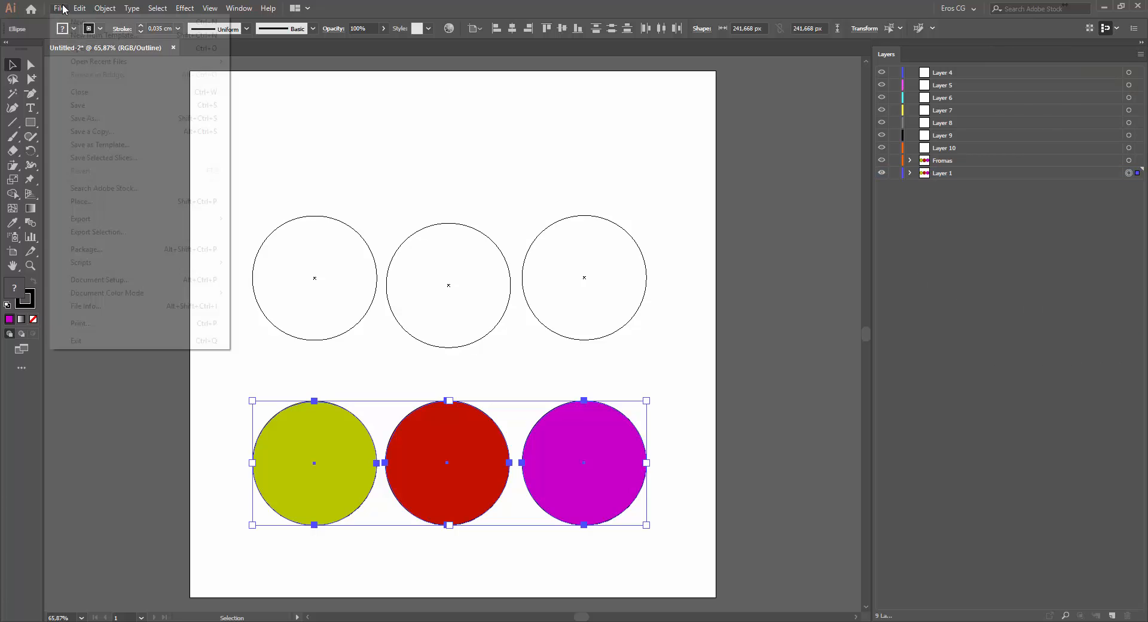
click(70, 21)
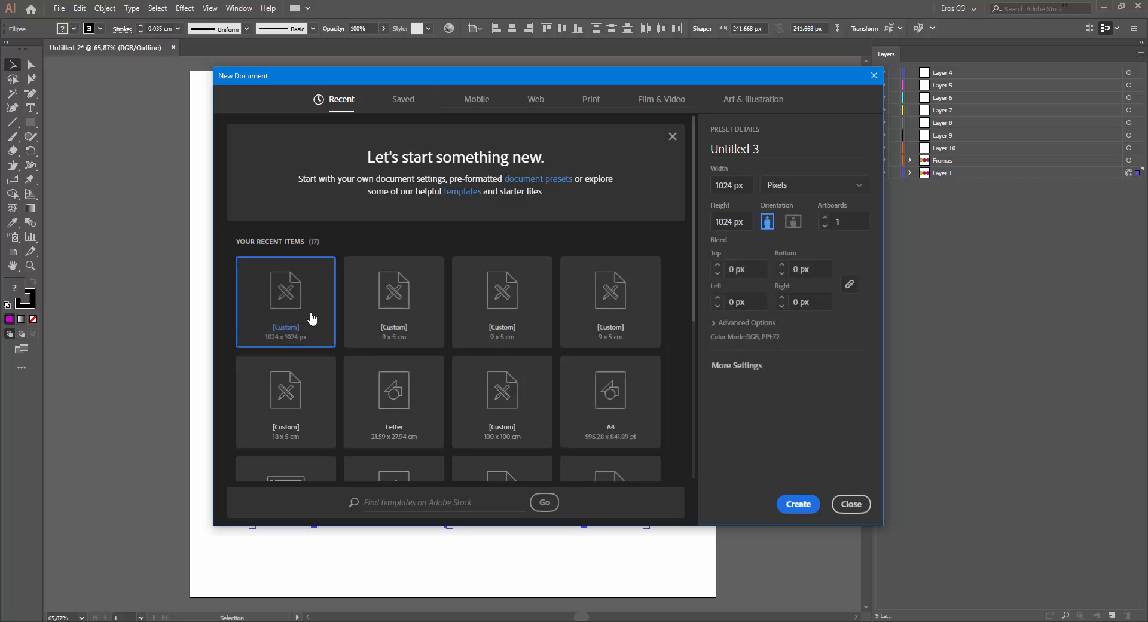
click(811, 507)
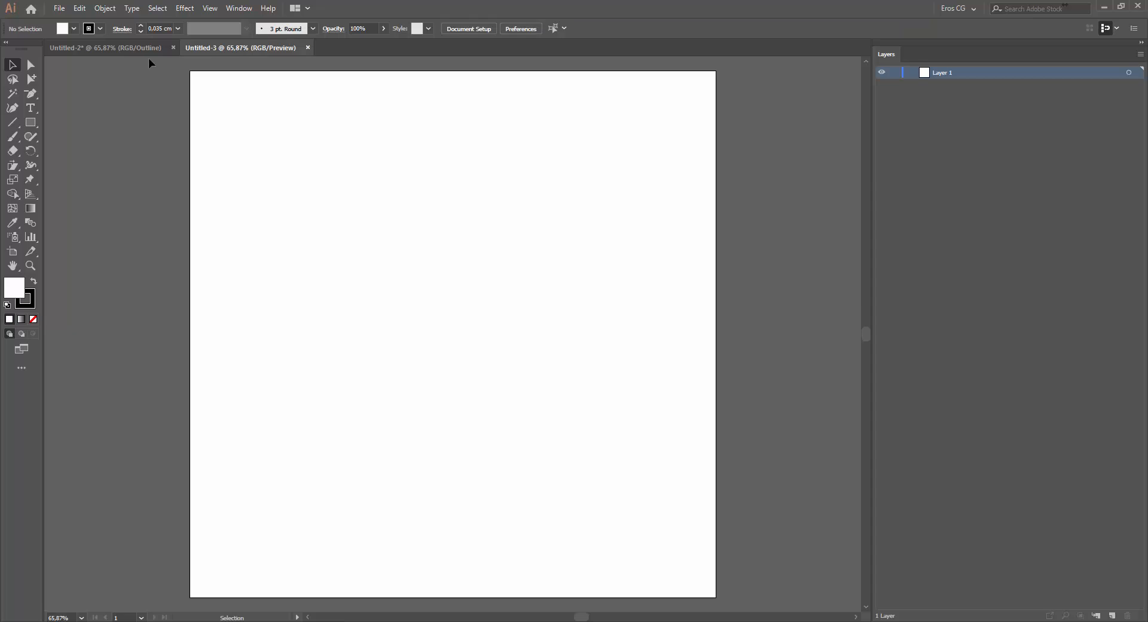
Back in Untitled-2, select all artwork on the Fromas layer and return all layers to preview mode.
click(137, 48)
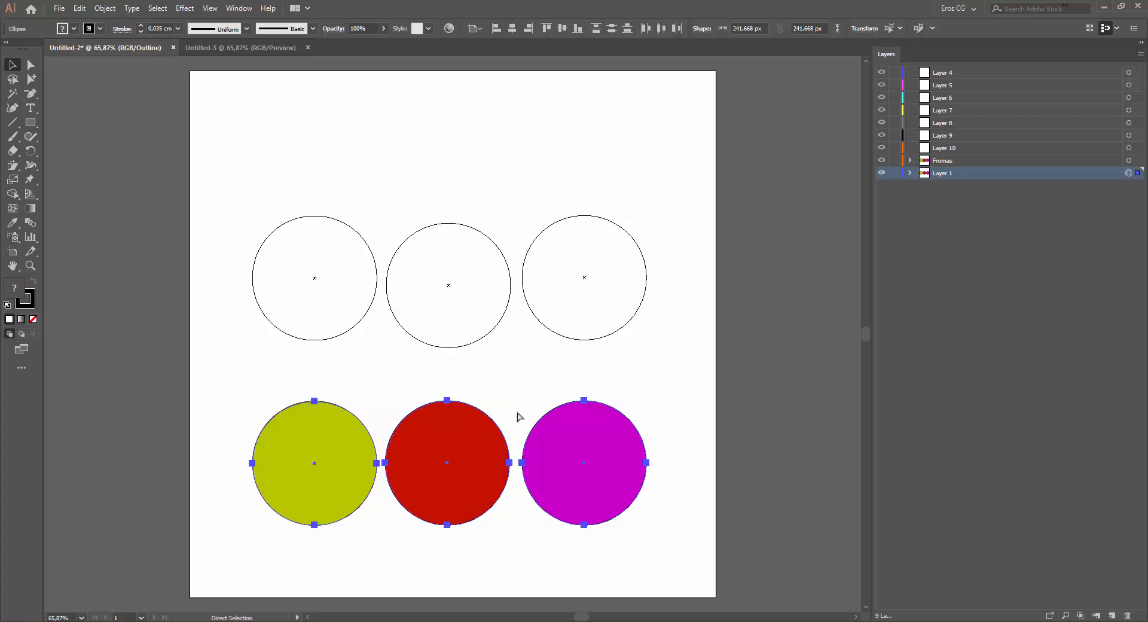
click(1086, 163)
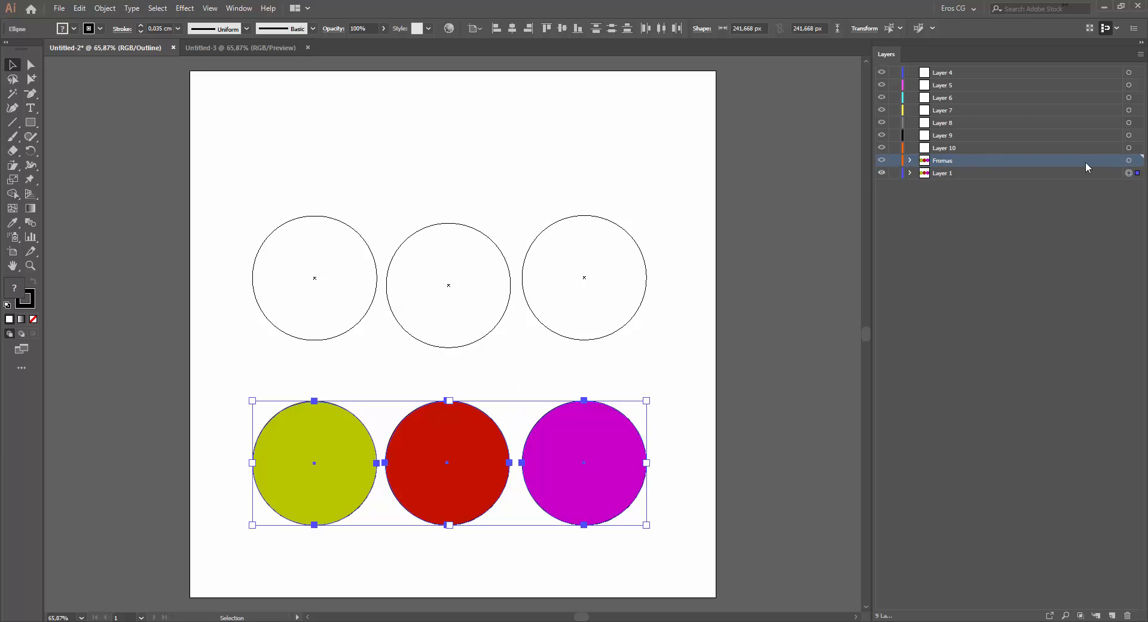
click(1130, 161)
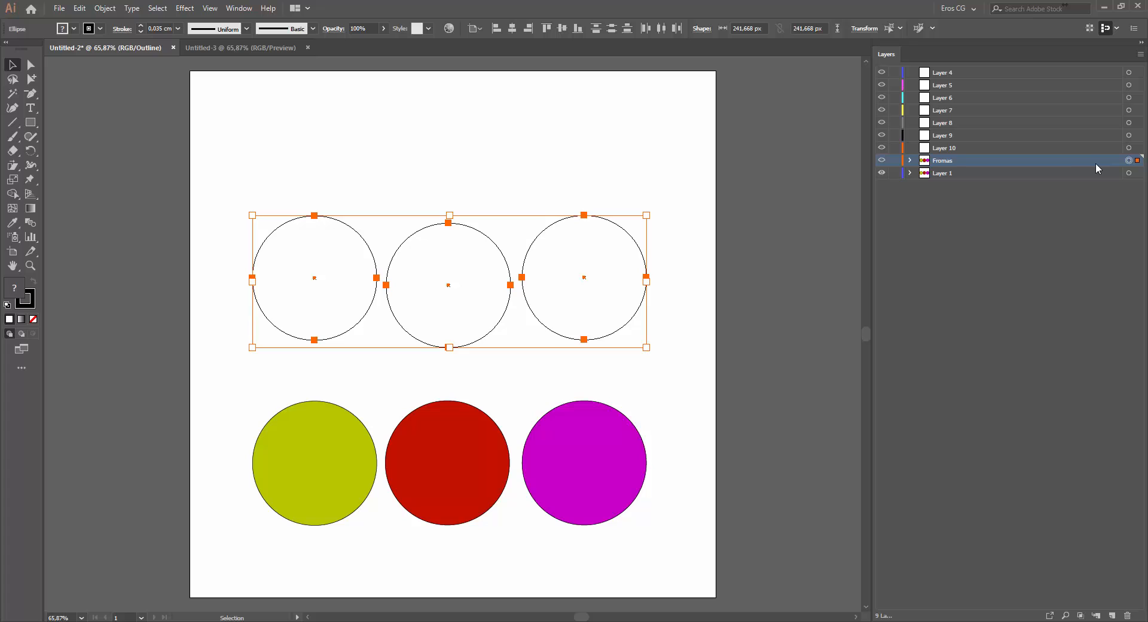
click(1141, 53)
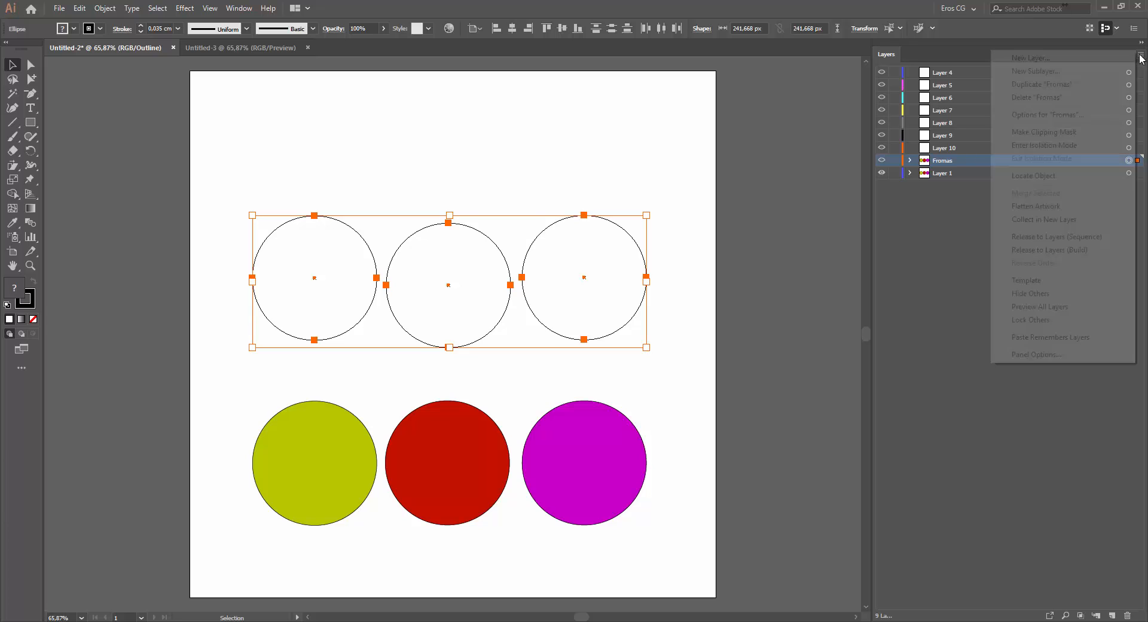
click(1039, 308)
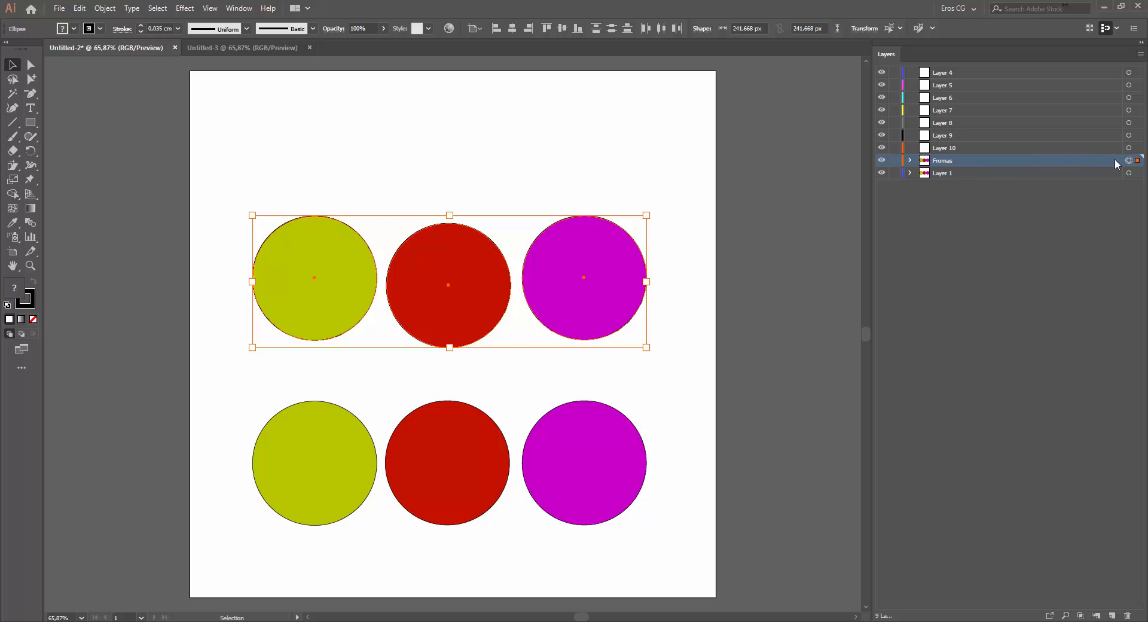
Try copying the Fromas circles into Untitled-3 with Paste Remembers Layers off, and undo the paste.
click(253, 47)
key(ctrl+v)
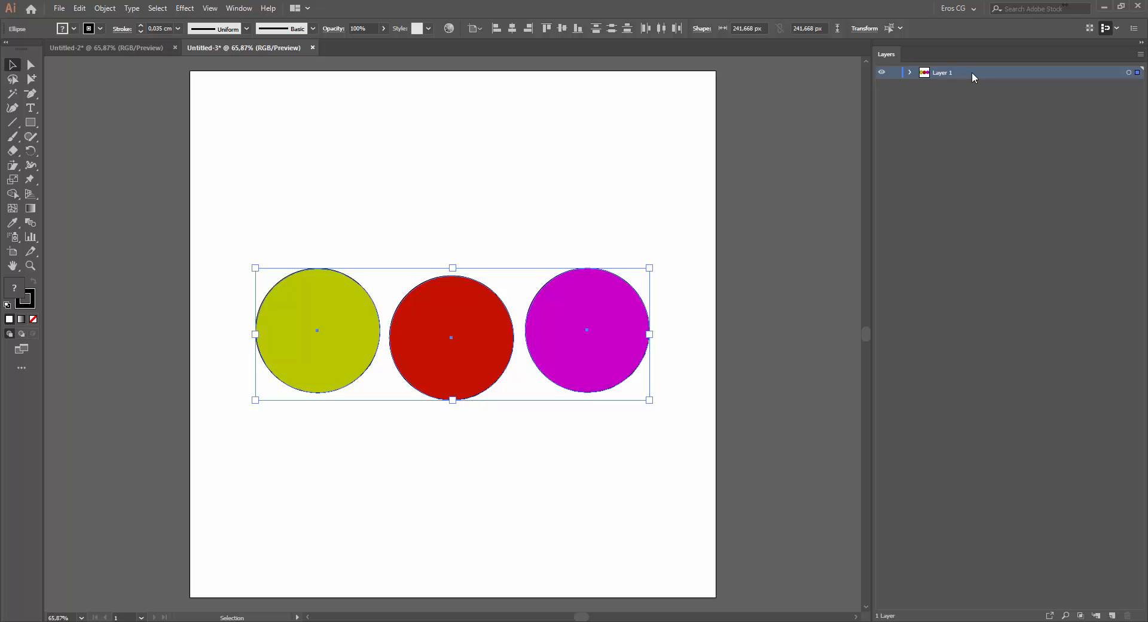
click(911, 73)
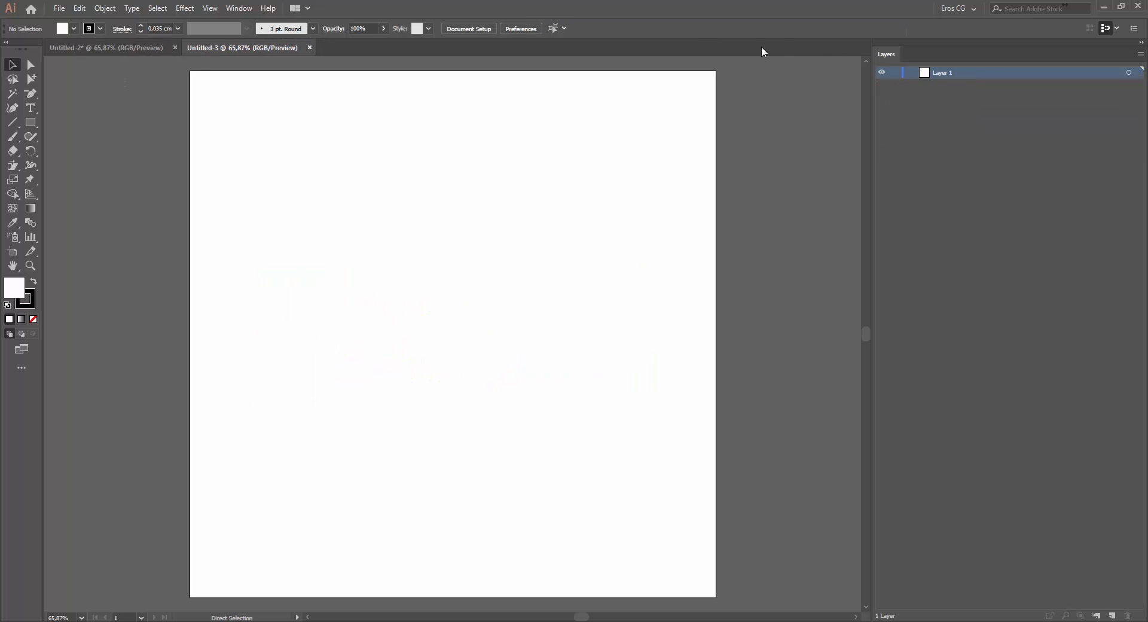
Return to Untitled-2 and turn on Paste Remembers Layers.
click(155, 50)
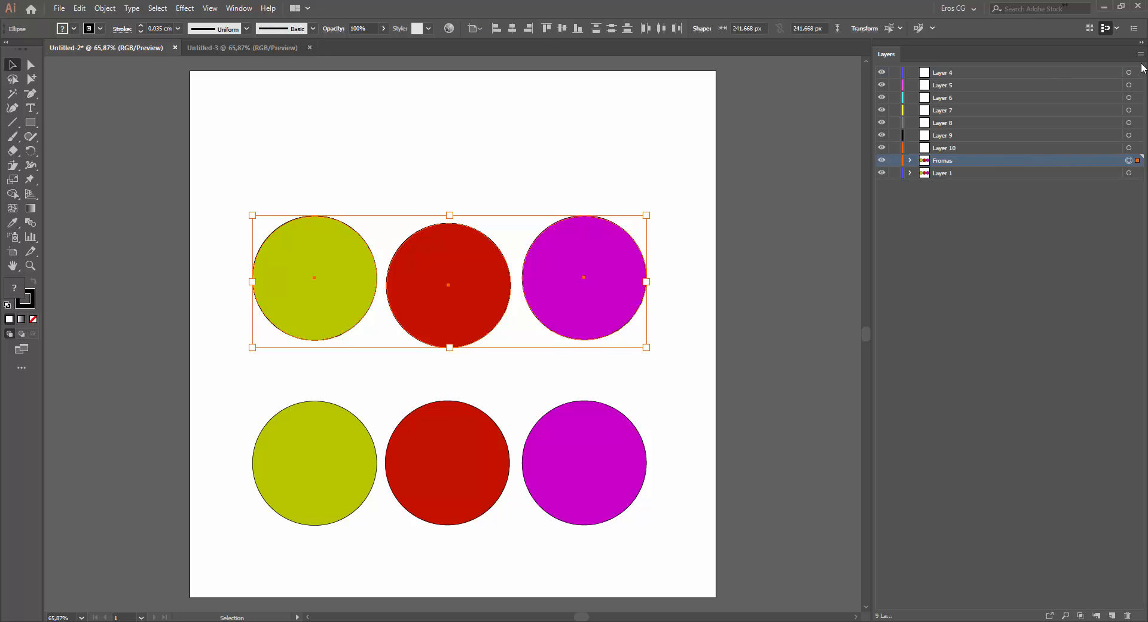
click(1140, 54)
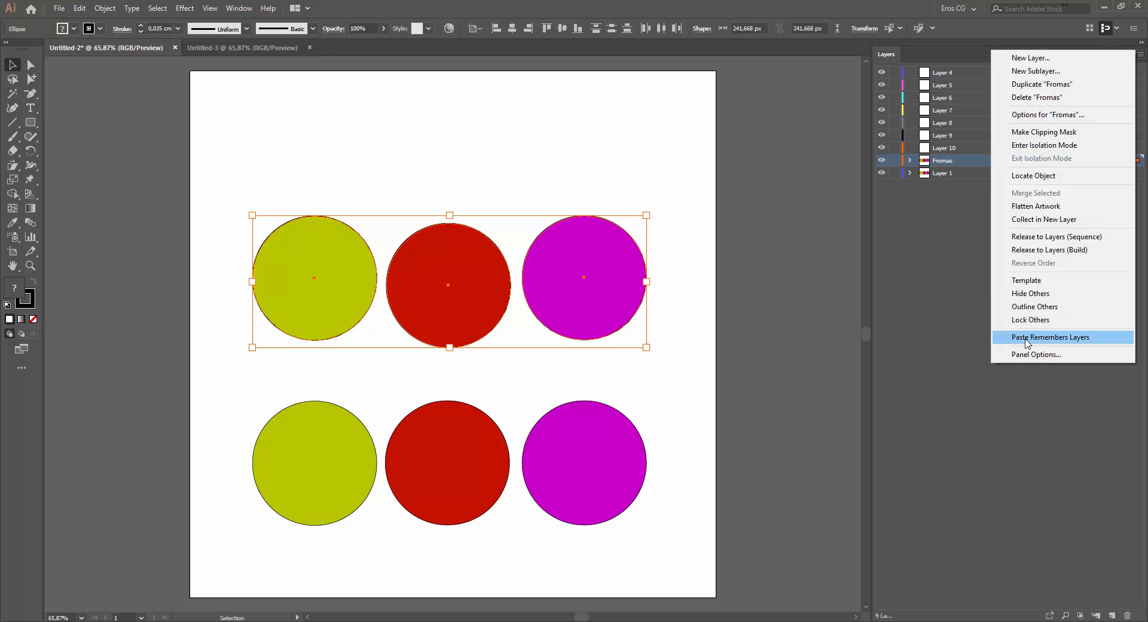
click(1026, 339)
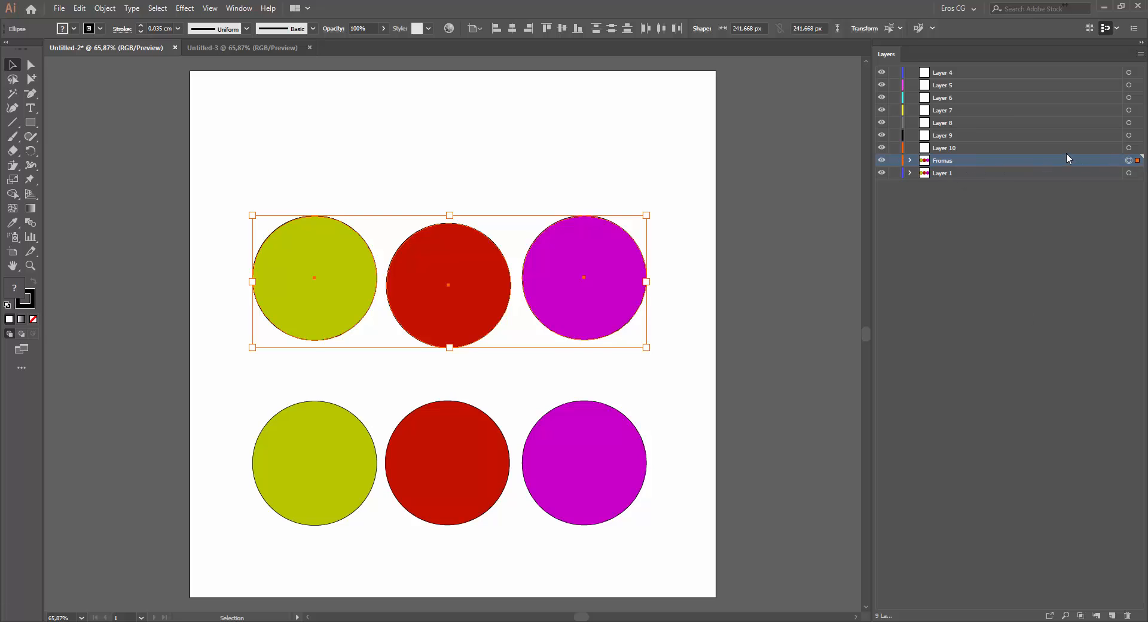
Paste the Fromas circles into Untitled-3 with their layers kept, and expand the pasted Fromas layer.
click(277, 47)
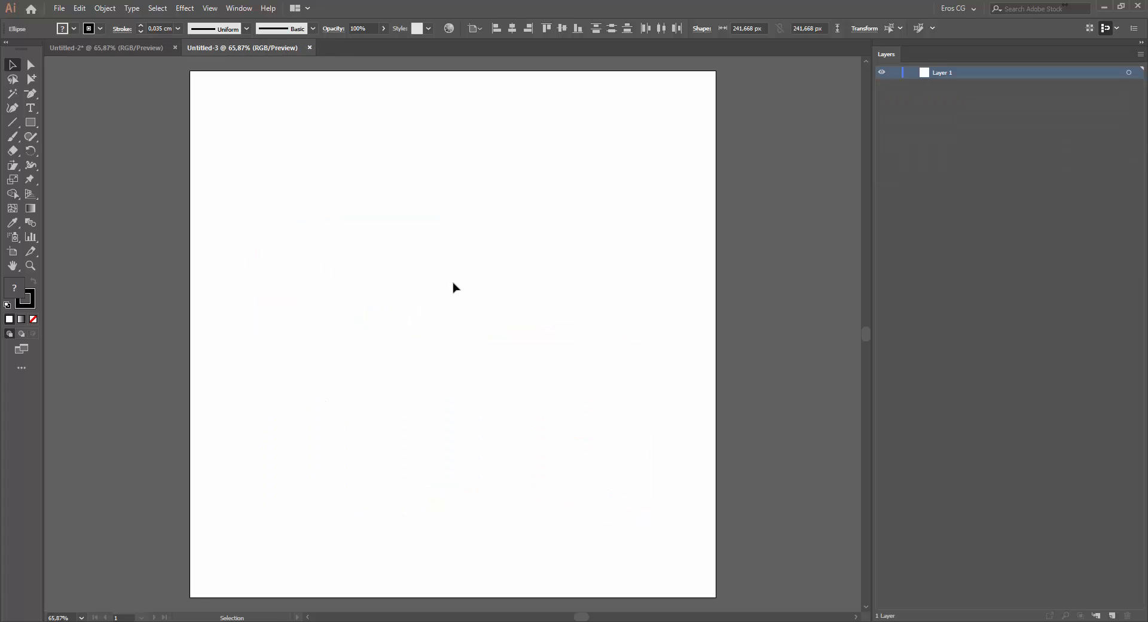
key(ctrl+v)
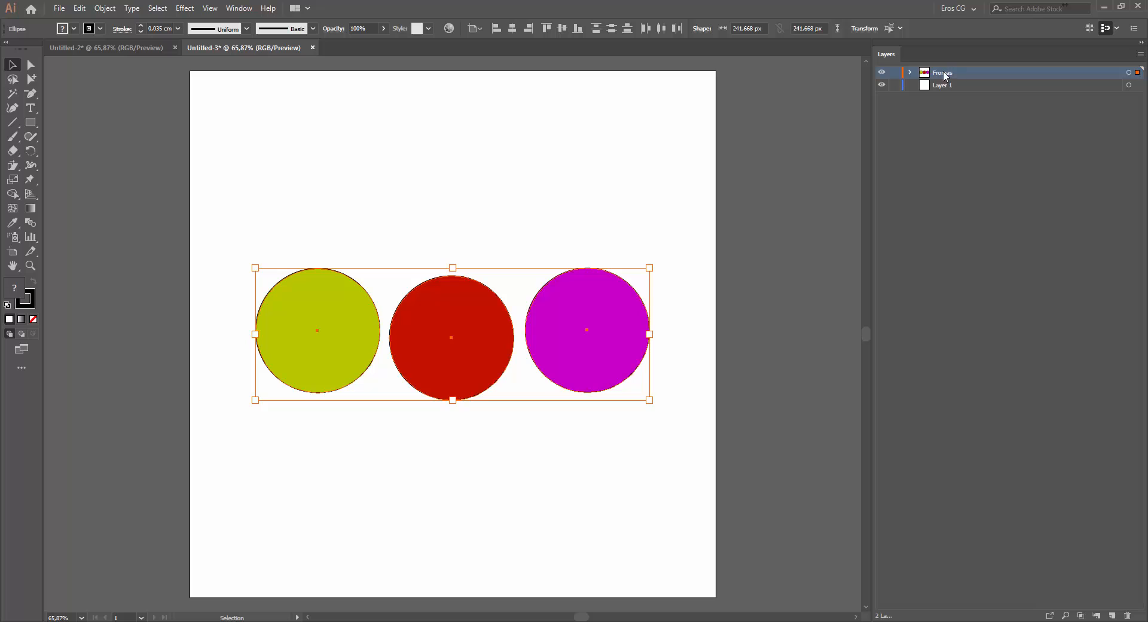
click(909, 73)
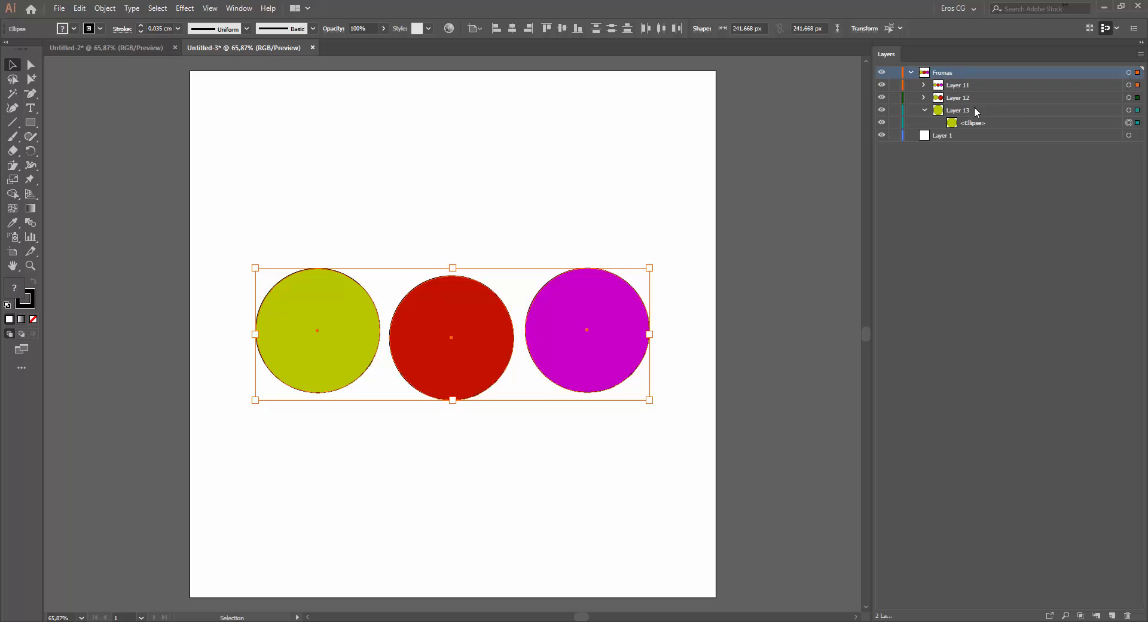
Return to Untitled-2 and set the Layers panel row size to Small.
click(150, 49)
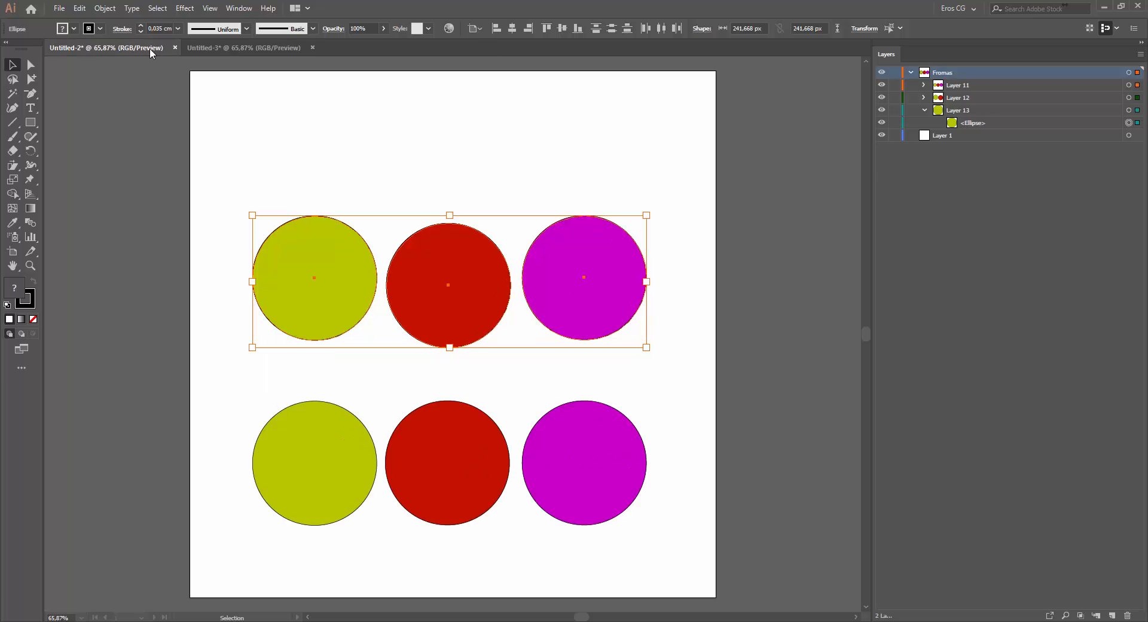
click(1140, 54)
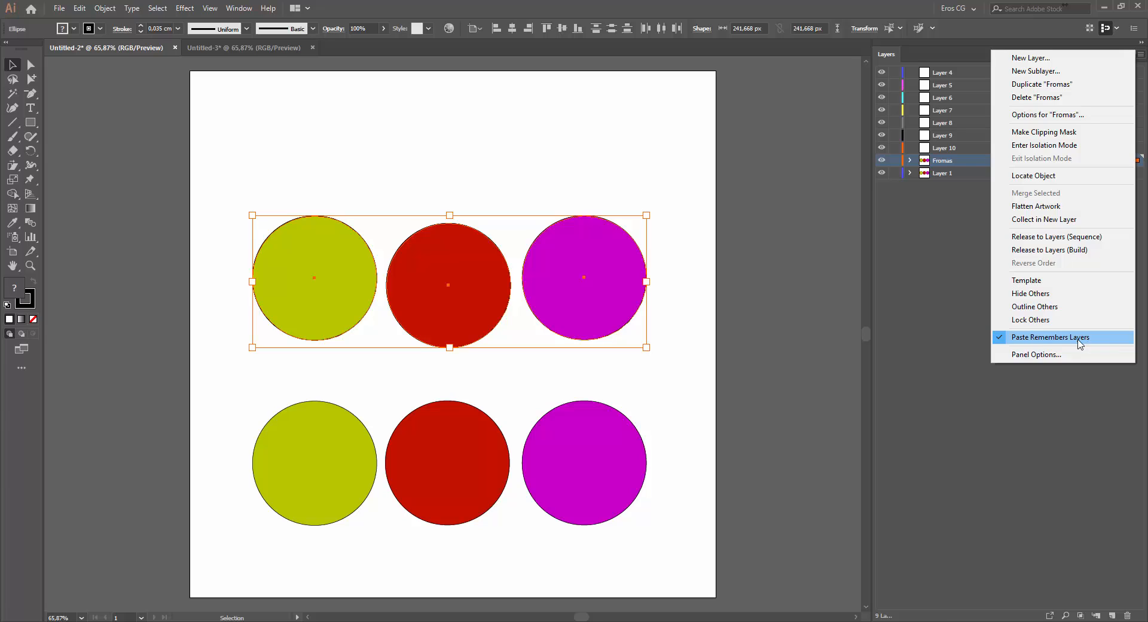
click(1037, 357)
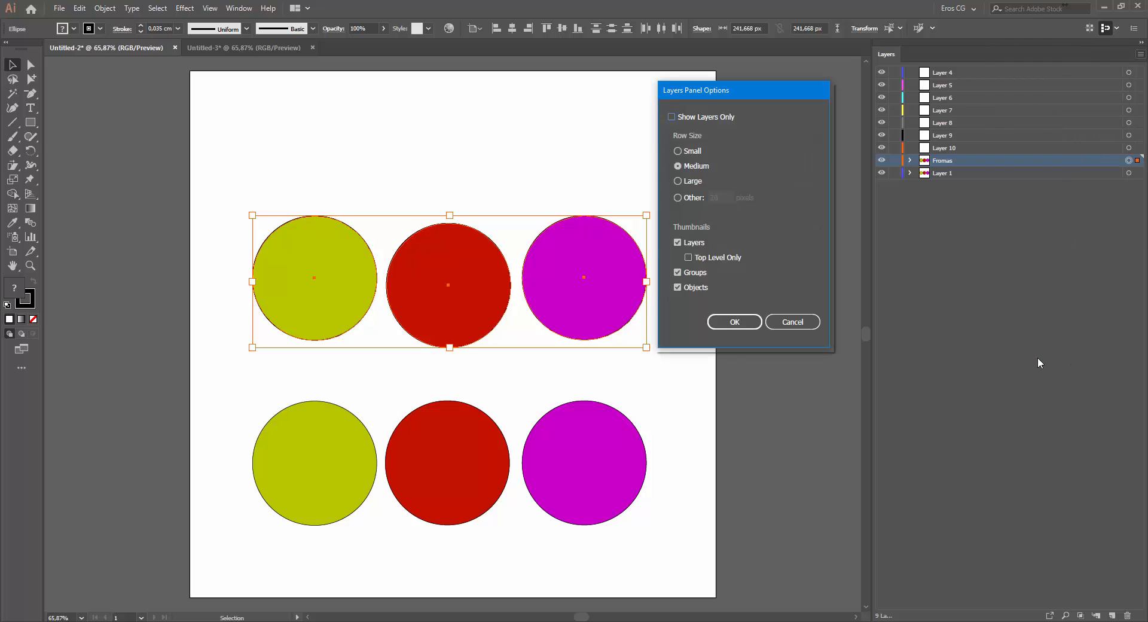
click(694, 152)
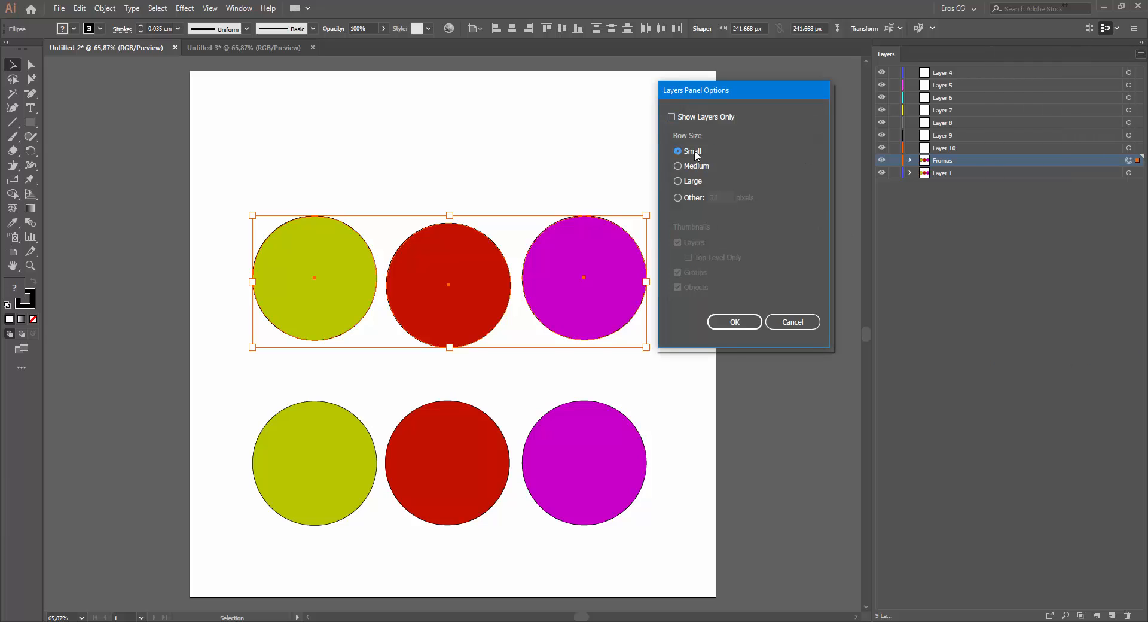
click(694, 167)
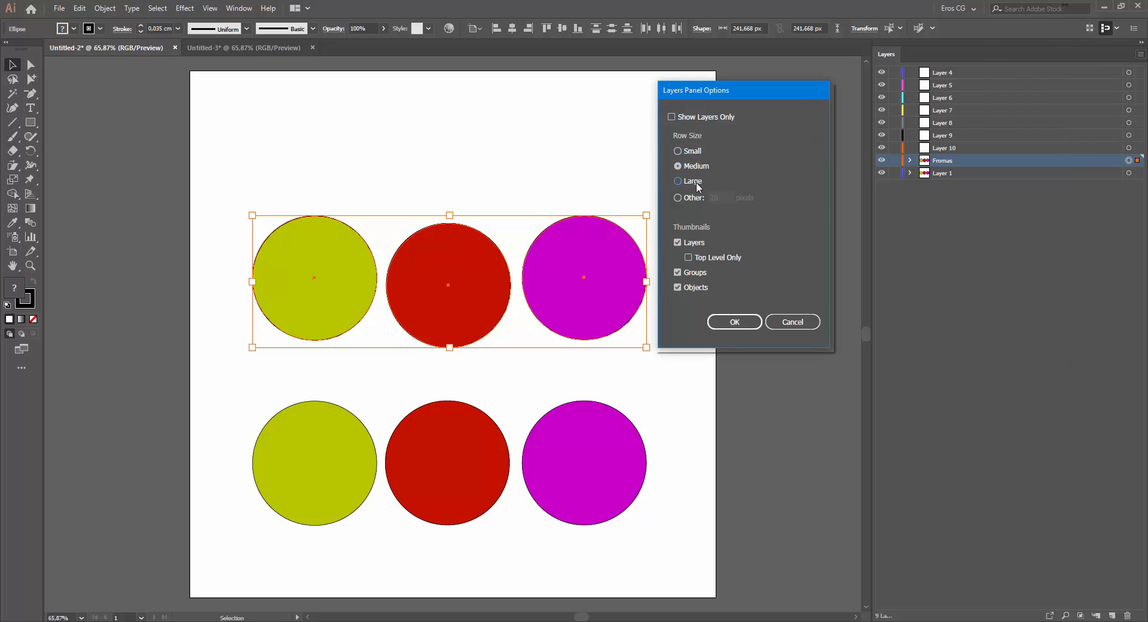
click(692, 152)
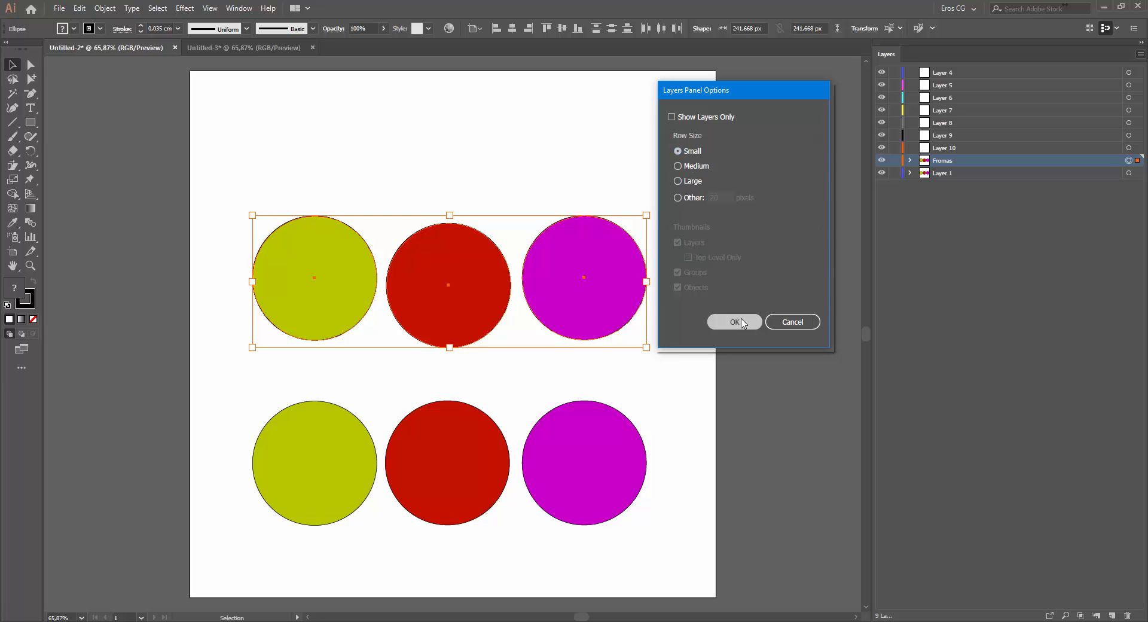
click(748, 323)
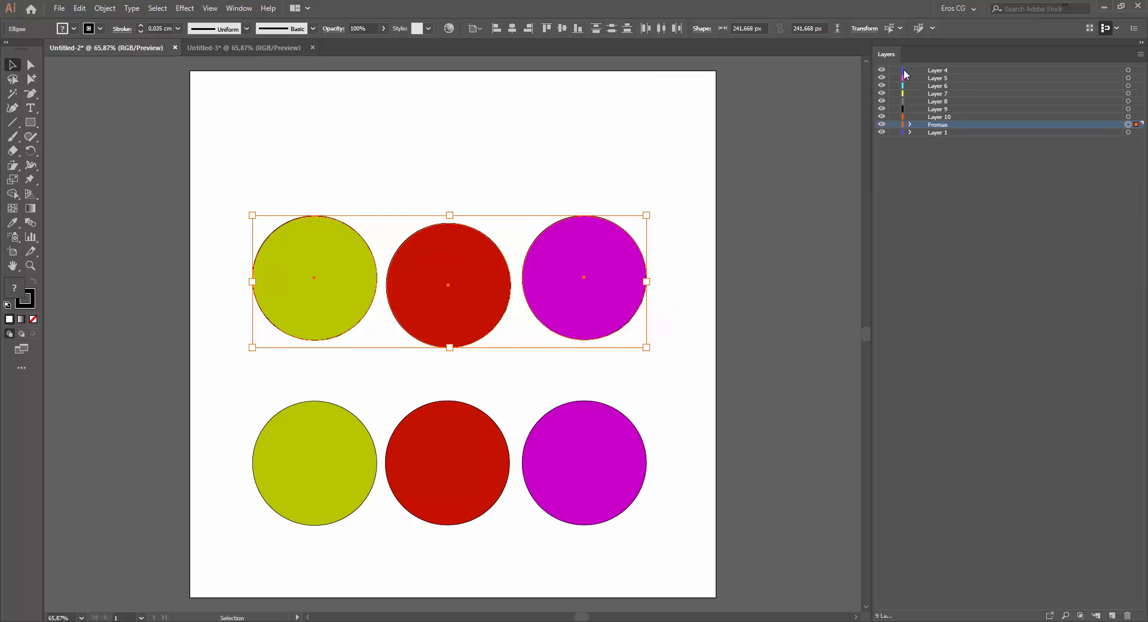
Expand the Fromas layer and Layer 1, and set the Layers panel row size to Large.
click(910, 125)
click(911, 163)
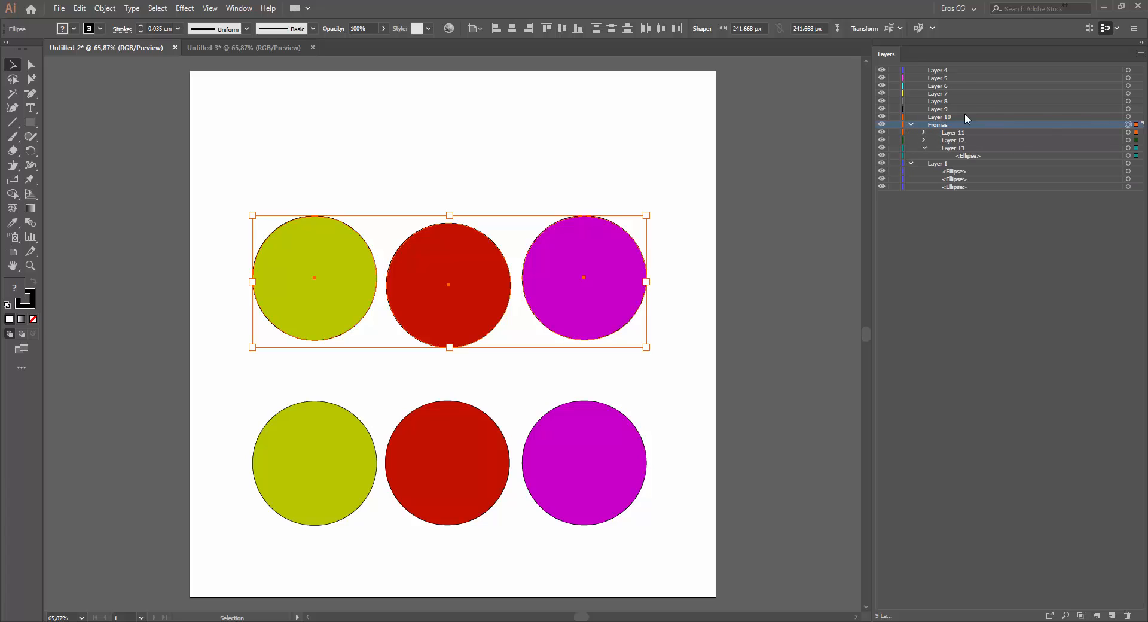
click(1140, 54)
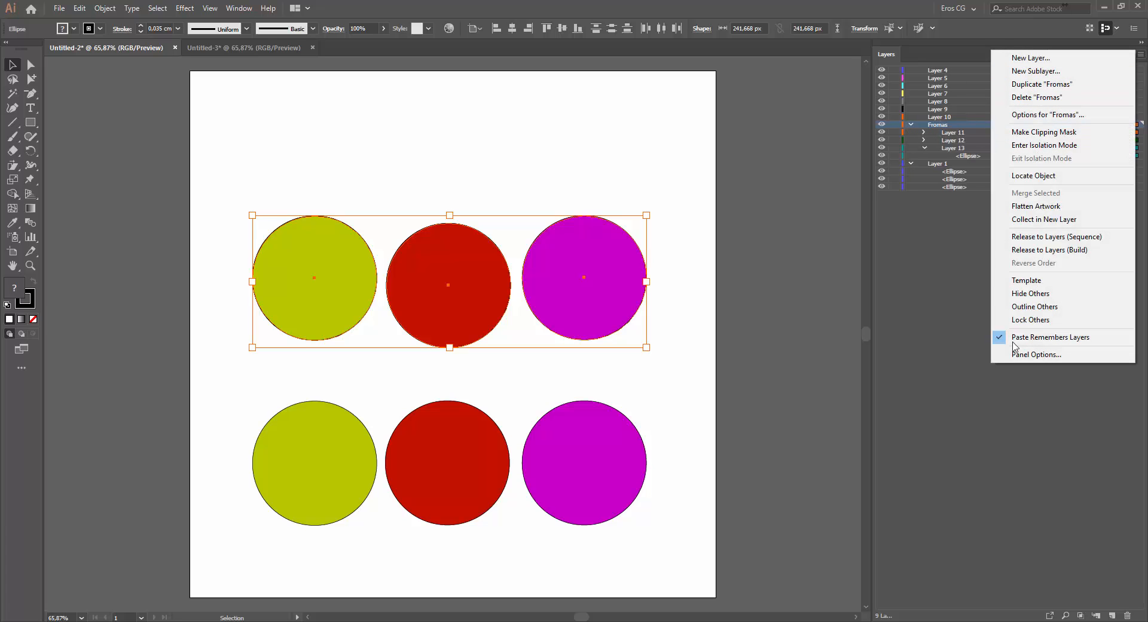
click(1030, 355)
click(691, 181)
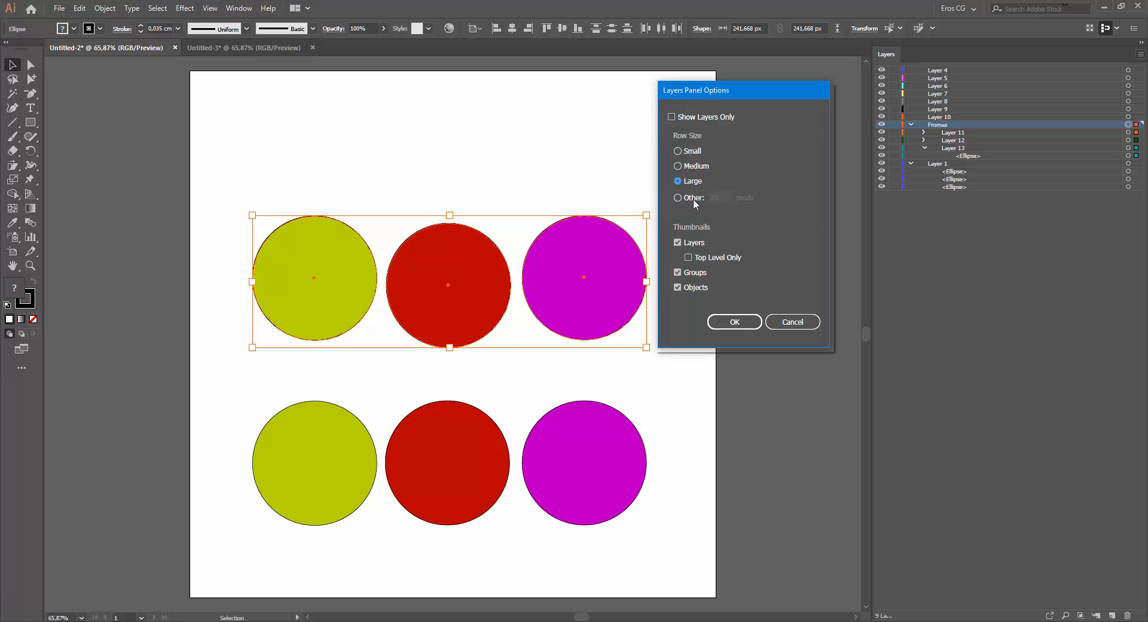
click(747, 322)
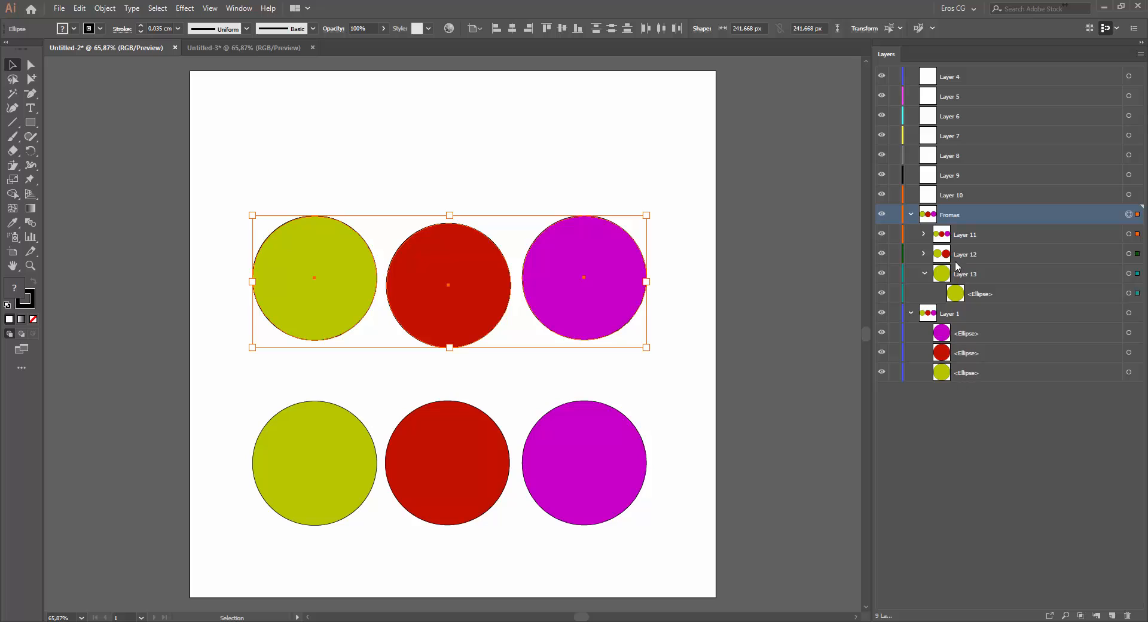
Set the Layers panel row size to a custom 50 pixels.
click(1140, 54)
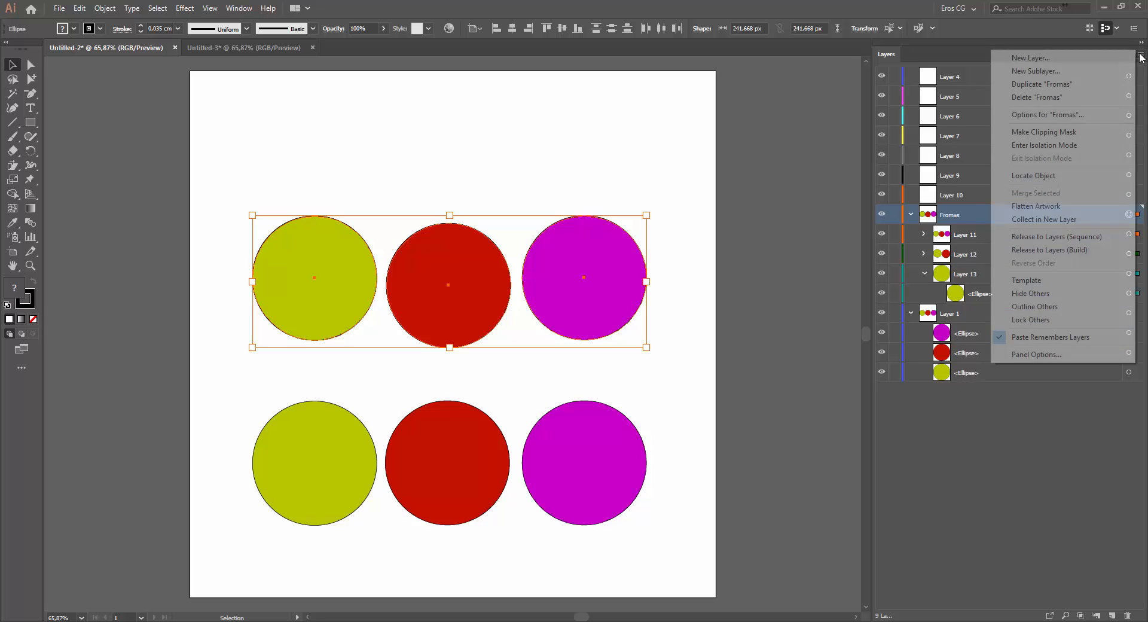
click(1041, 355)
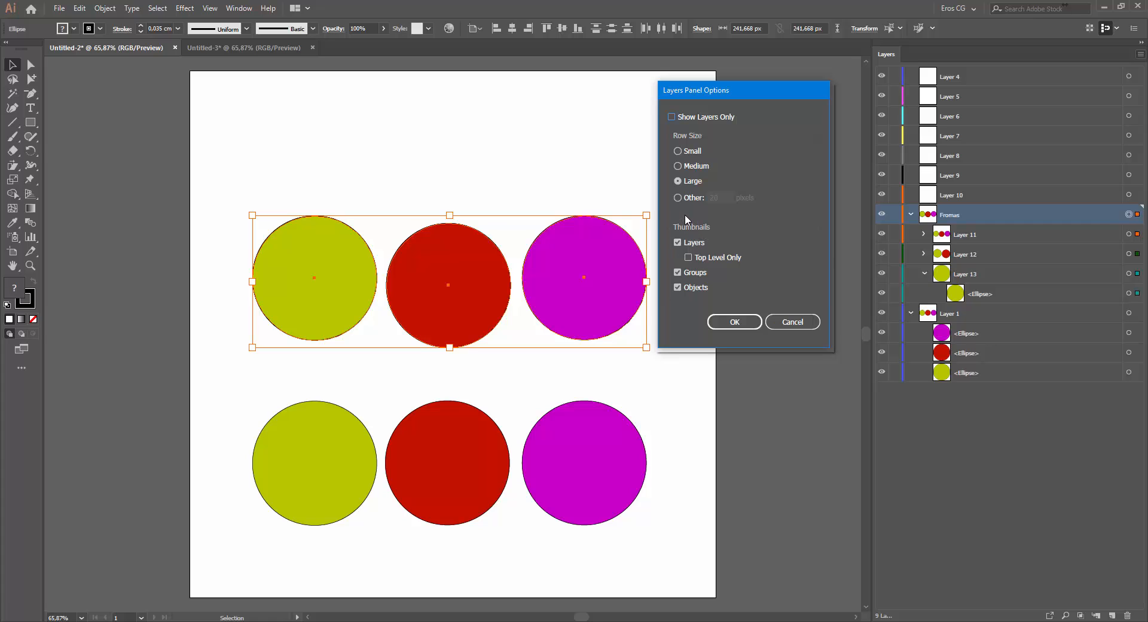
click(679, 198)
text(5)
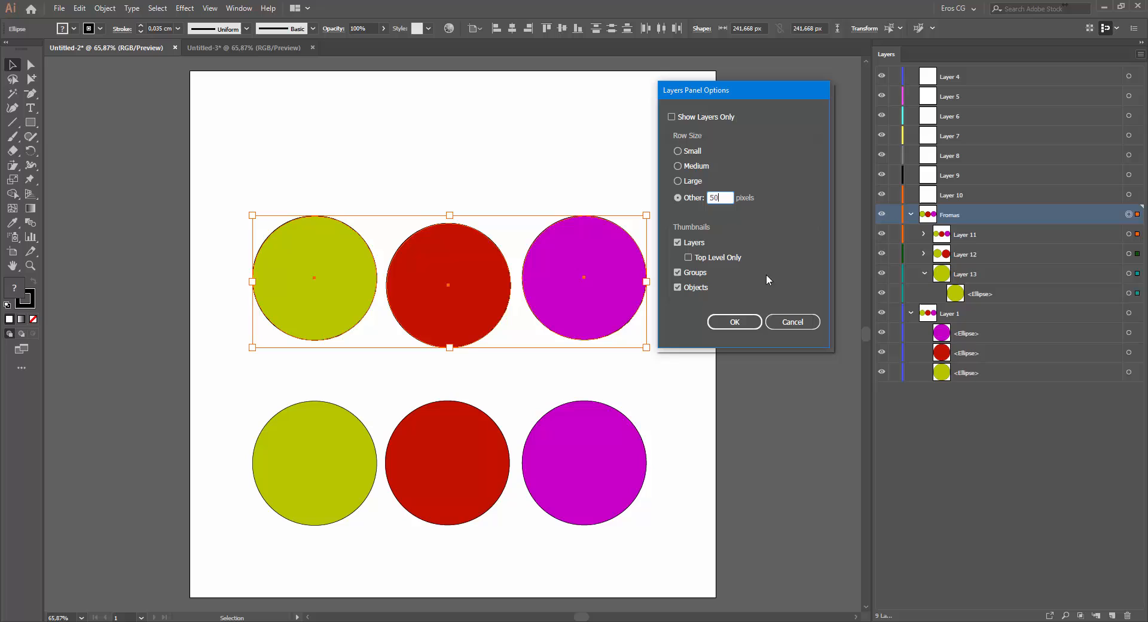
click(744, 325)
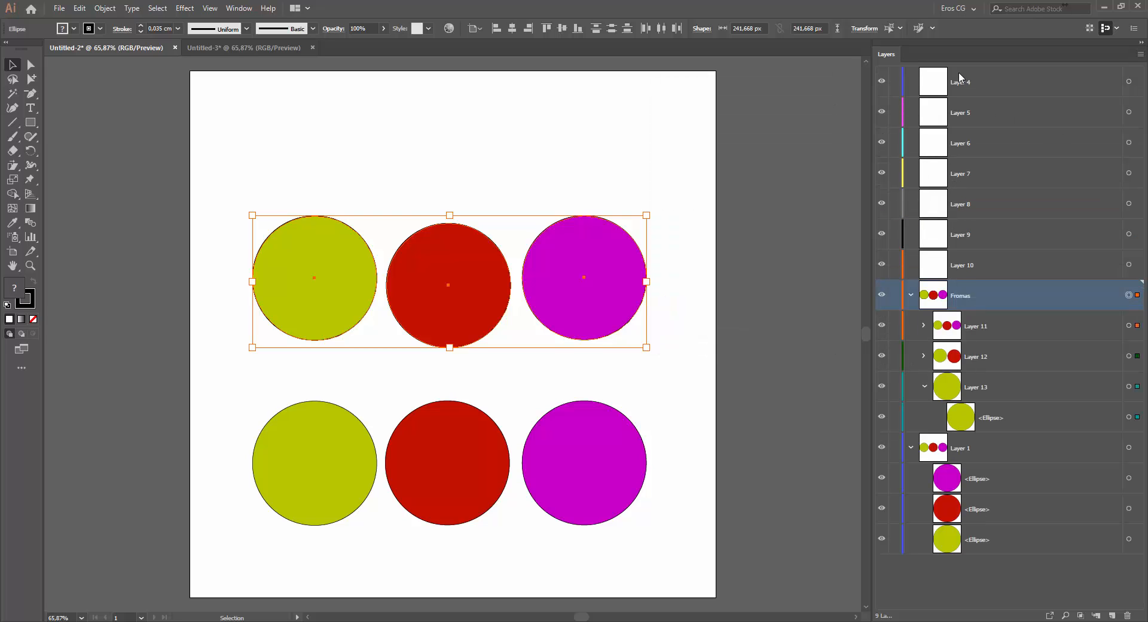
Turn off the thumbnails for layers in the Layers panel options.
click(1140, 54)
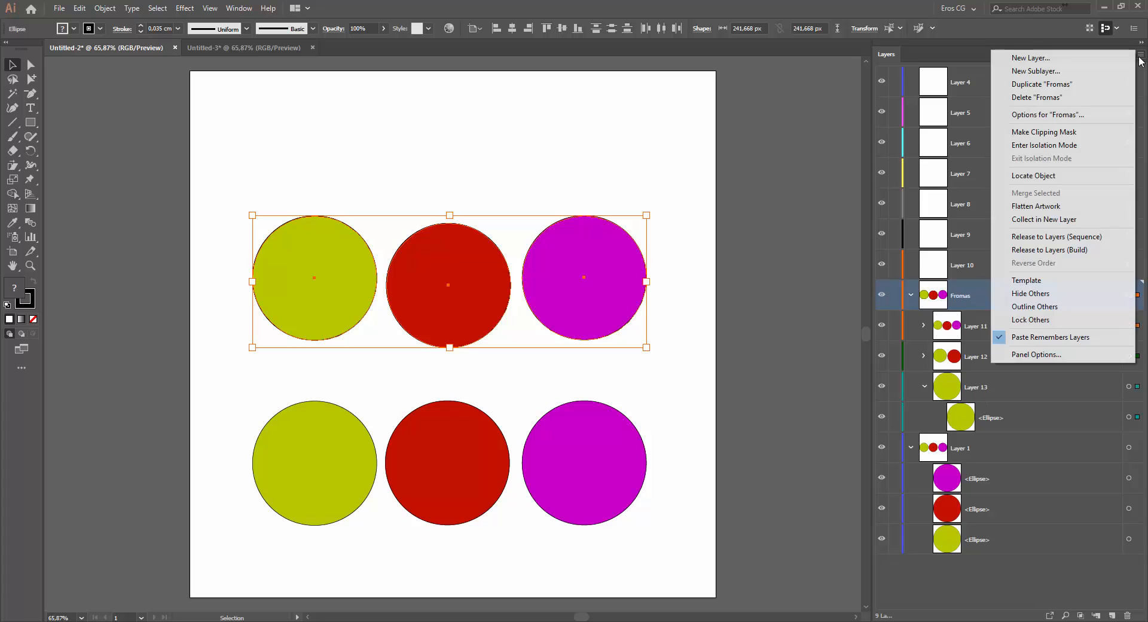
click(1036, 356)
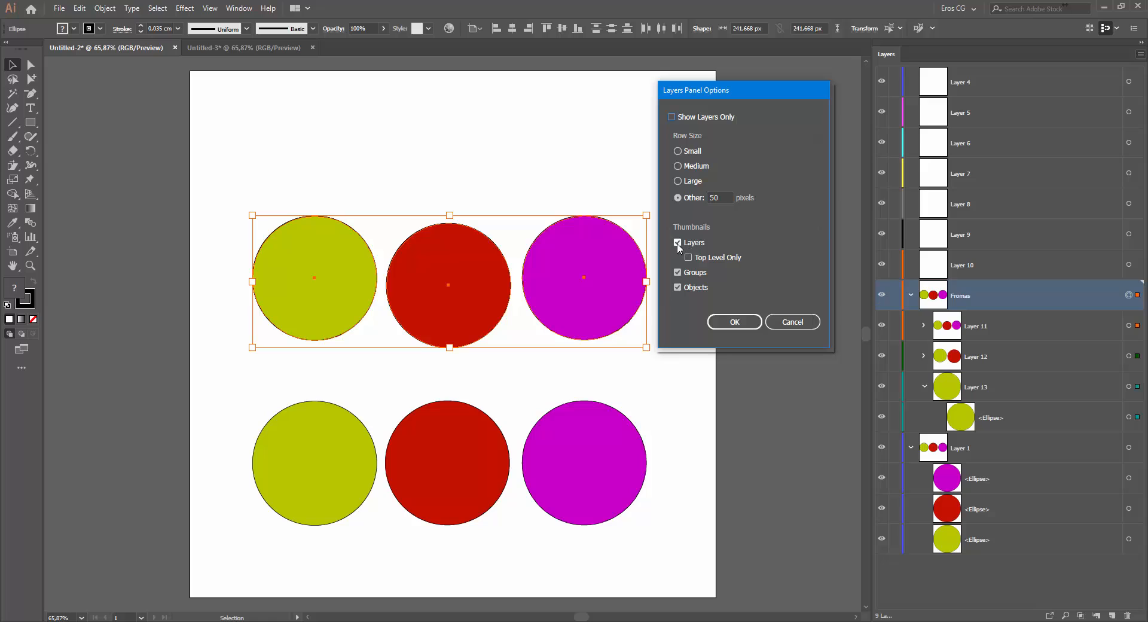
click(678, 243)
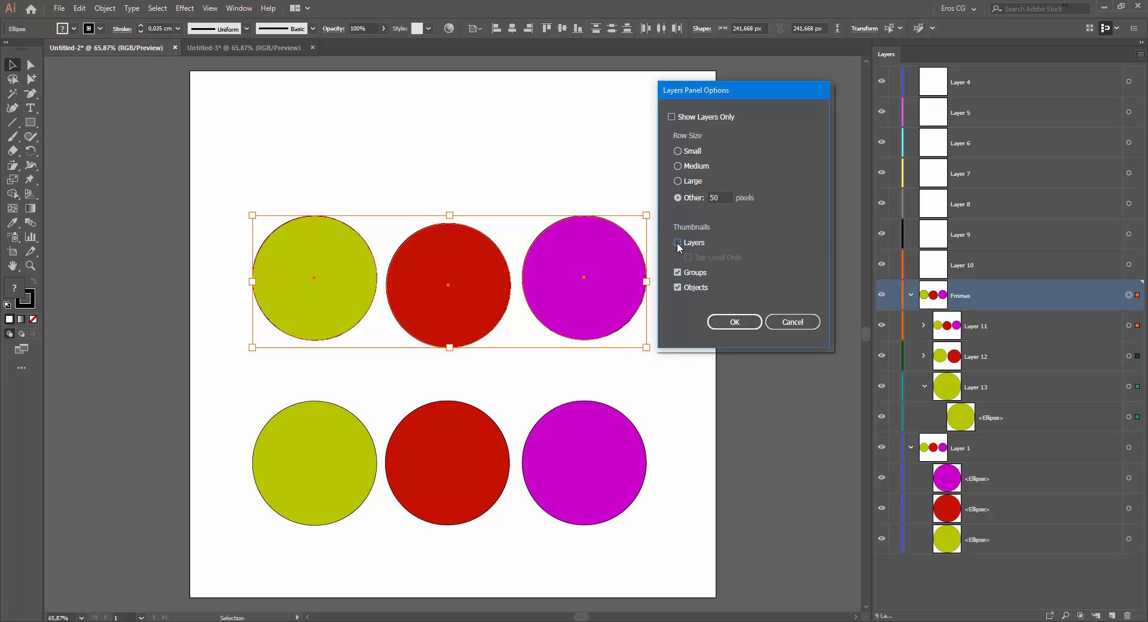
click(745, 321)
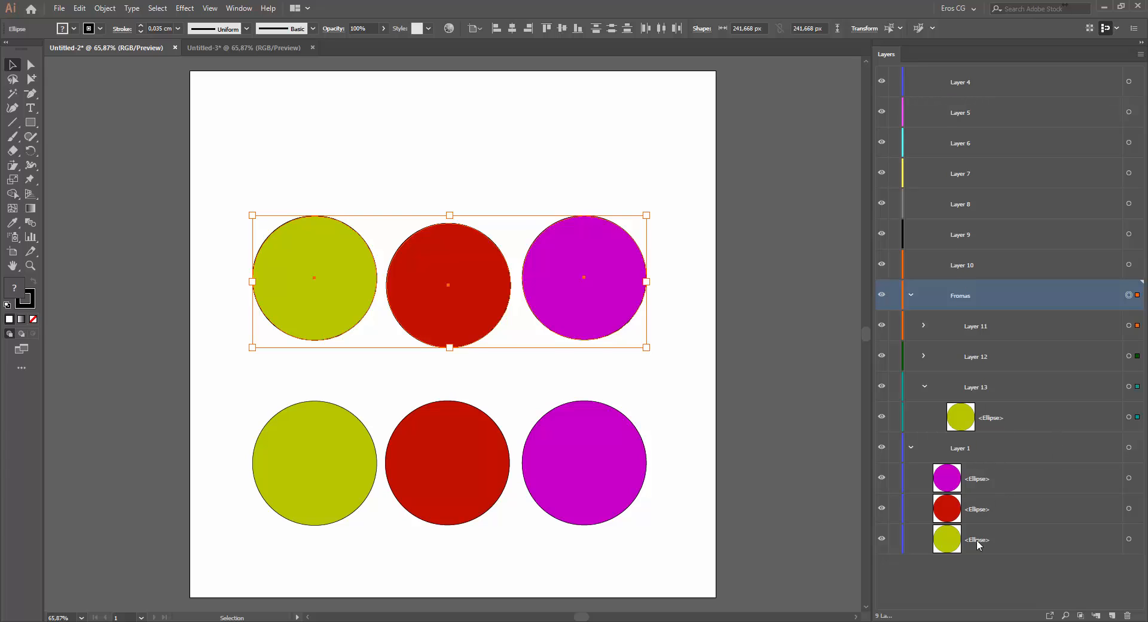
Turn the layer thumbnails back on, keeping Groups and Objects thumbnails enabled, and set the Layers panel row size to Medium.
click(1141, 54)
click(1048, 353)
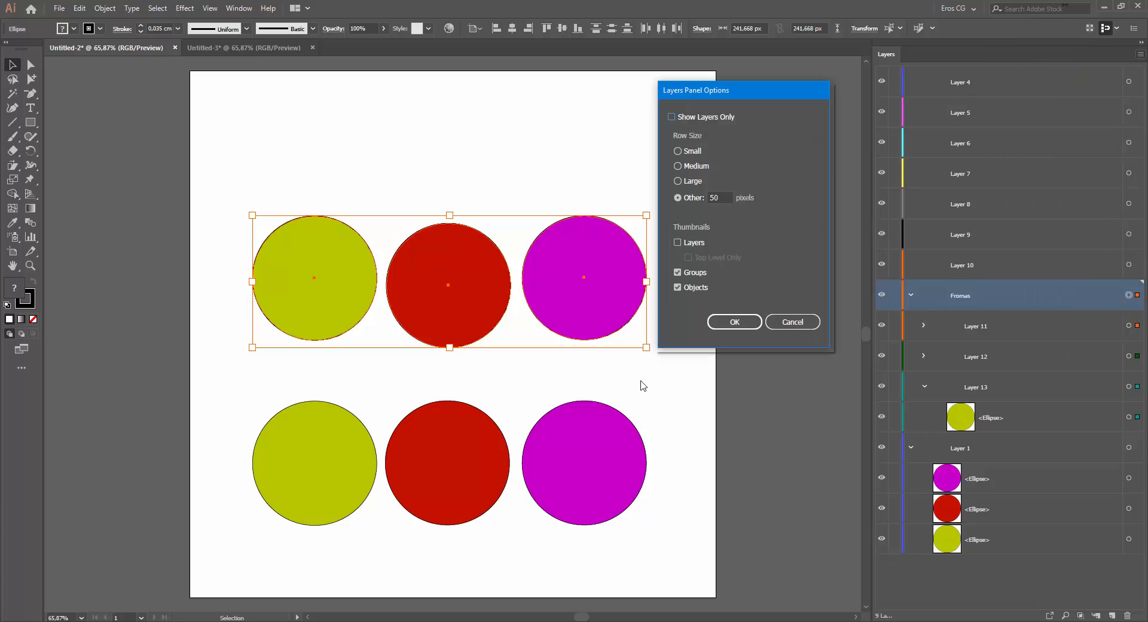
click(678, 273)
click(678, 287)
click(695, 289)
click(691, 247)
click(737, 323)
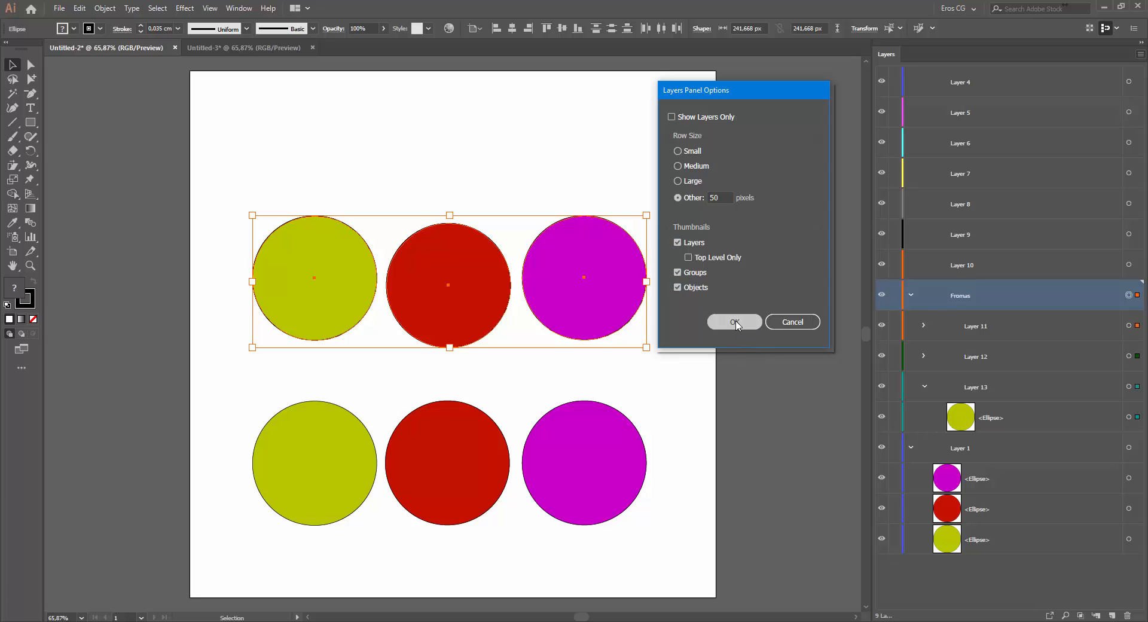
click(694, 167)
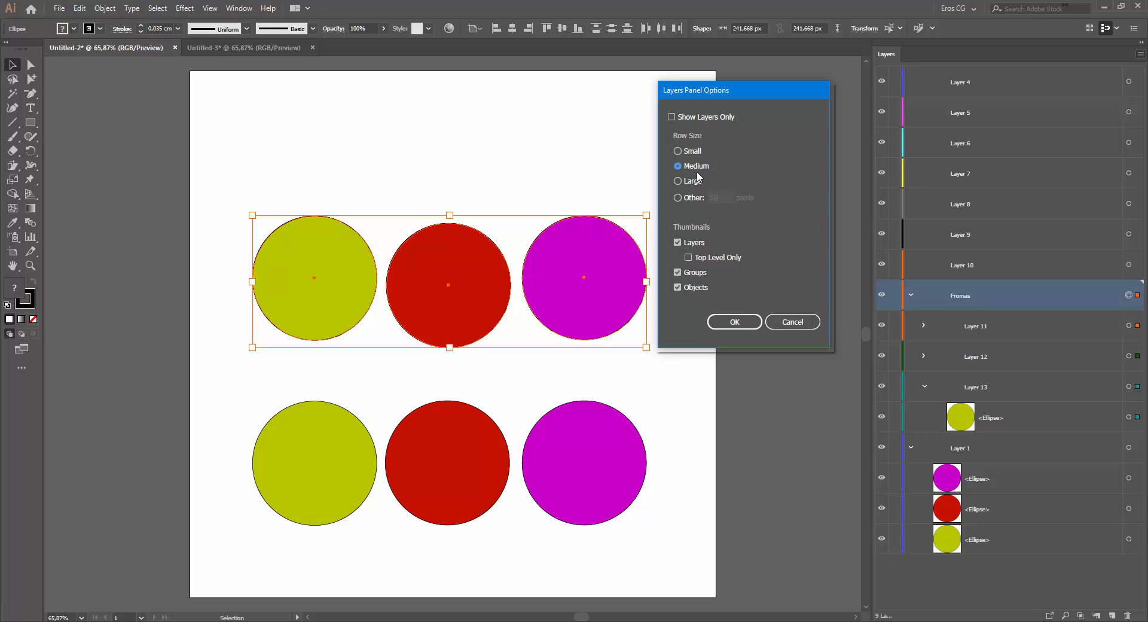
click(738, 327)
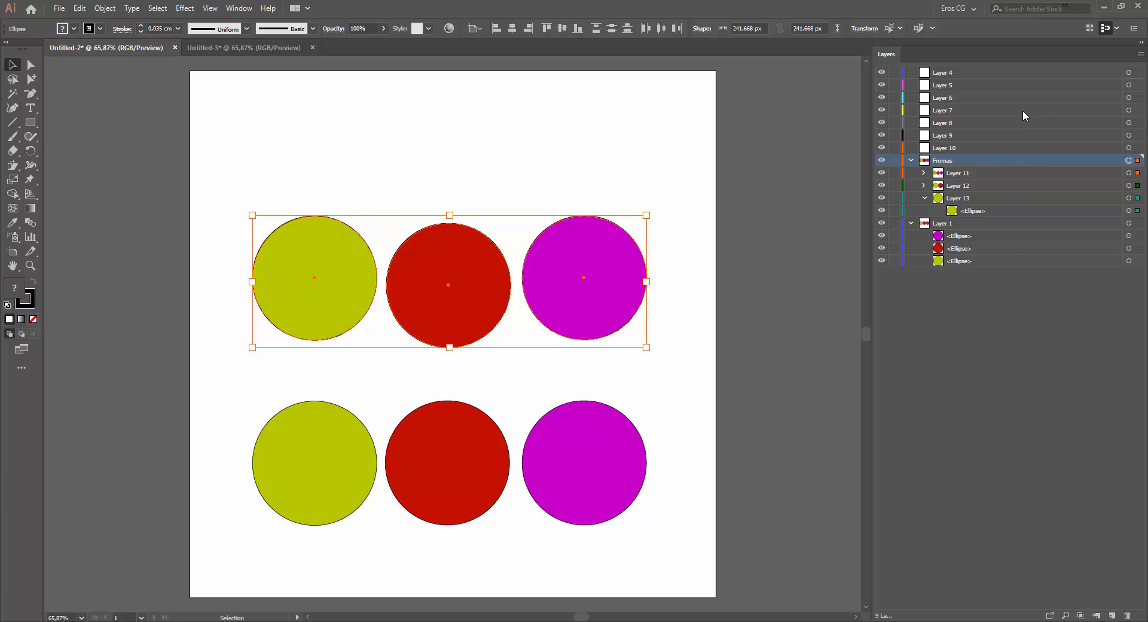
Collapse the Fromas layer and Layer 1, and bring up the Layers panel's list of commands.
click(910, 159)
click(912, 173)
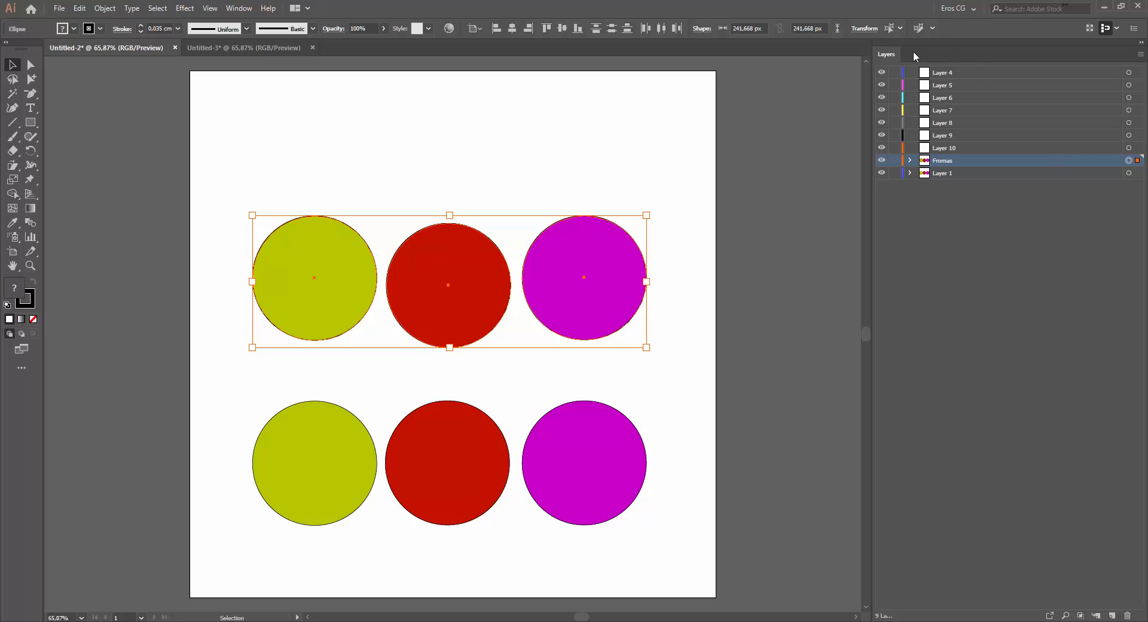
click(1140, 54)
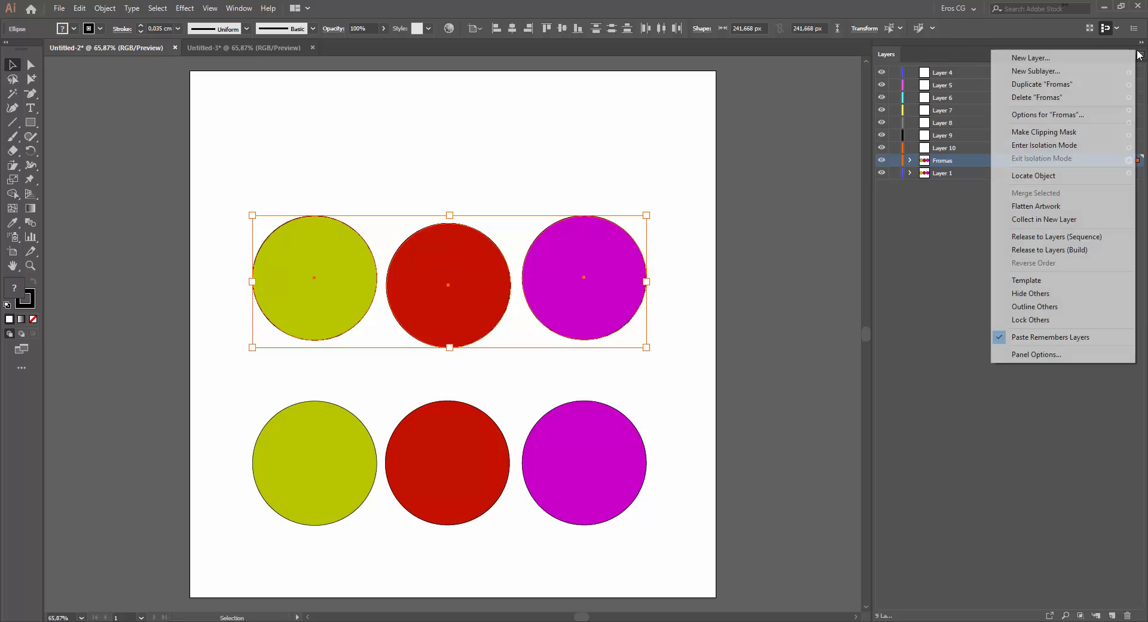